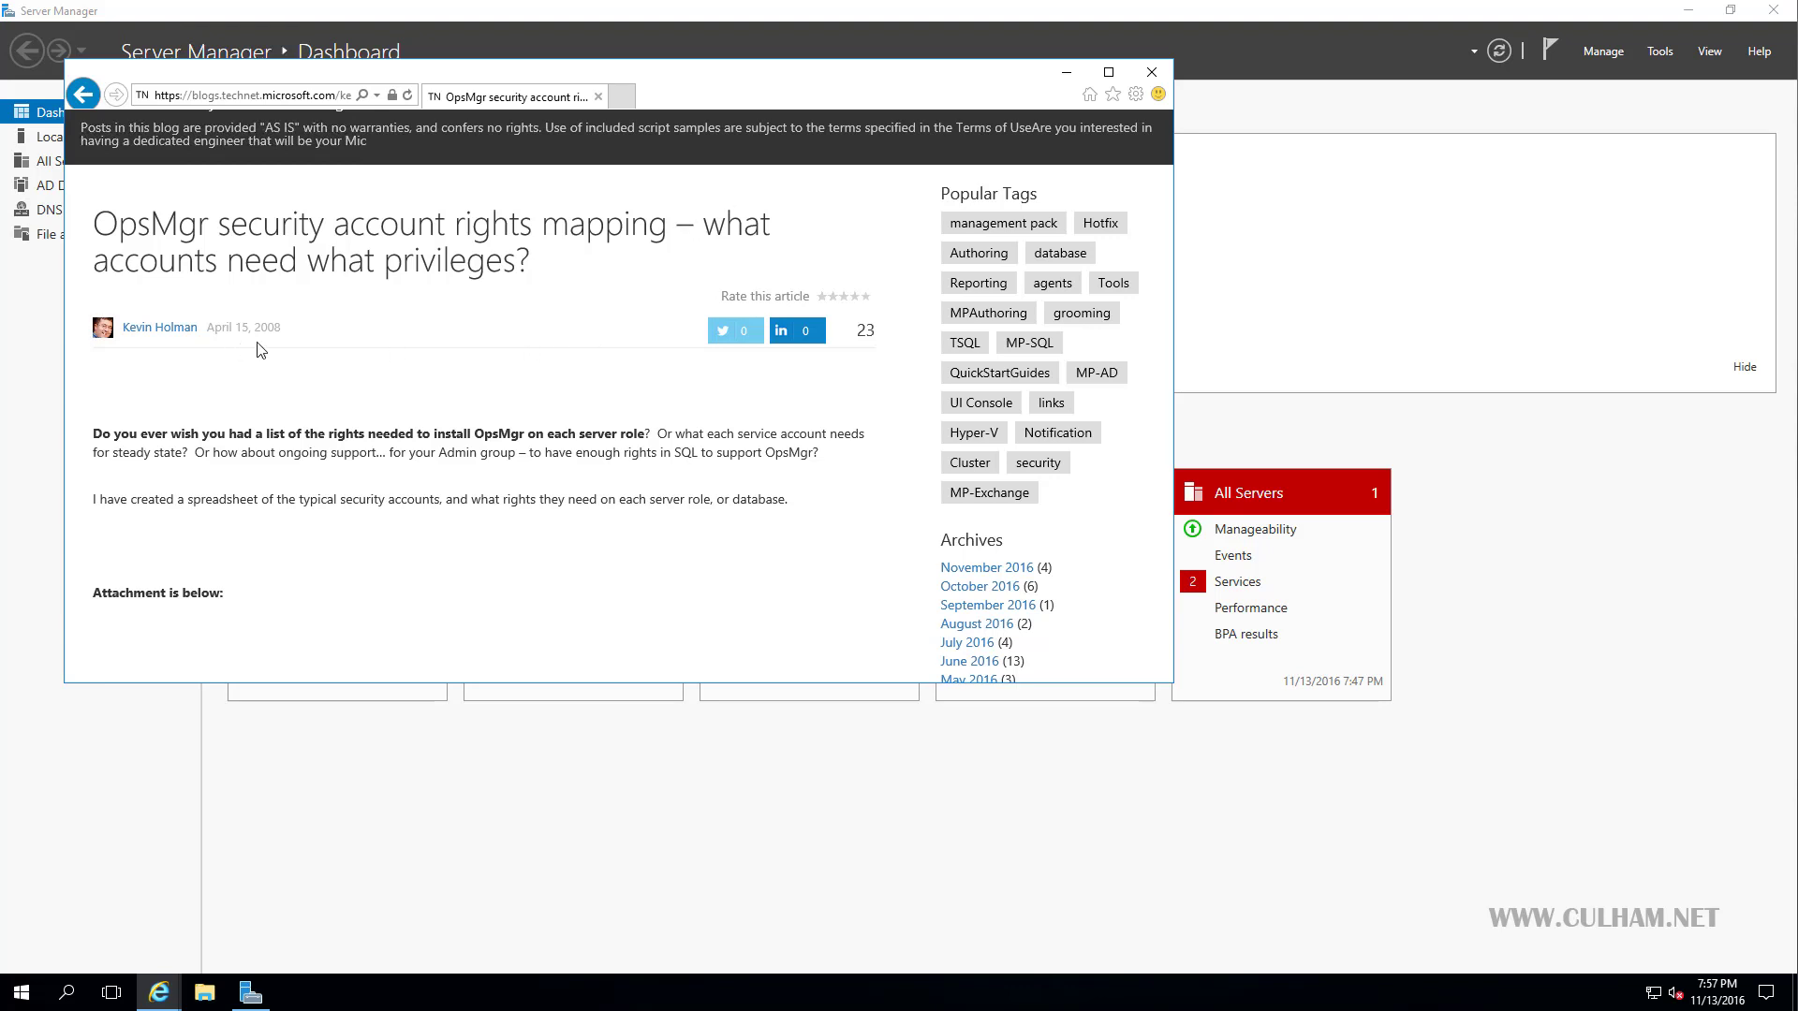
# Scroll the blog post down to the OpsMgr 2007 SP1 Security account Matrix v1.0.xls attachment link.
pyautogui.scroll(-3, 417, 394)
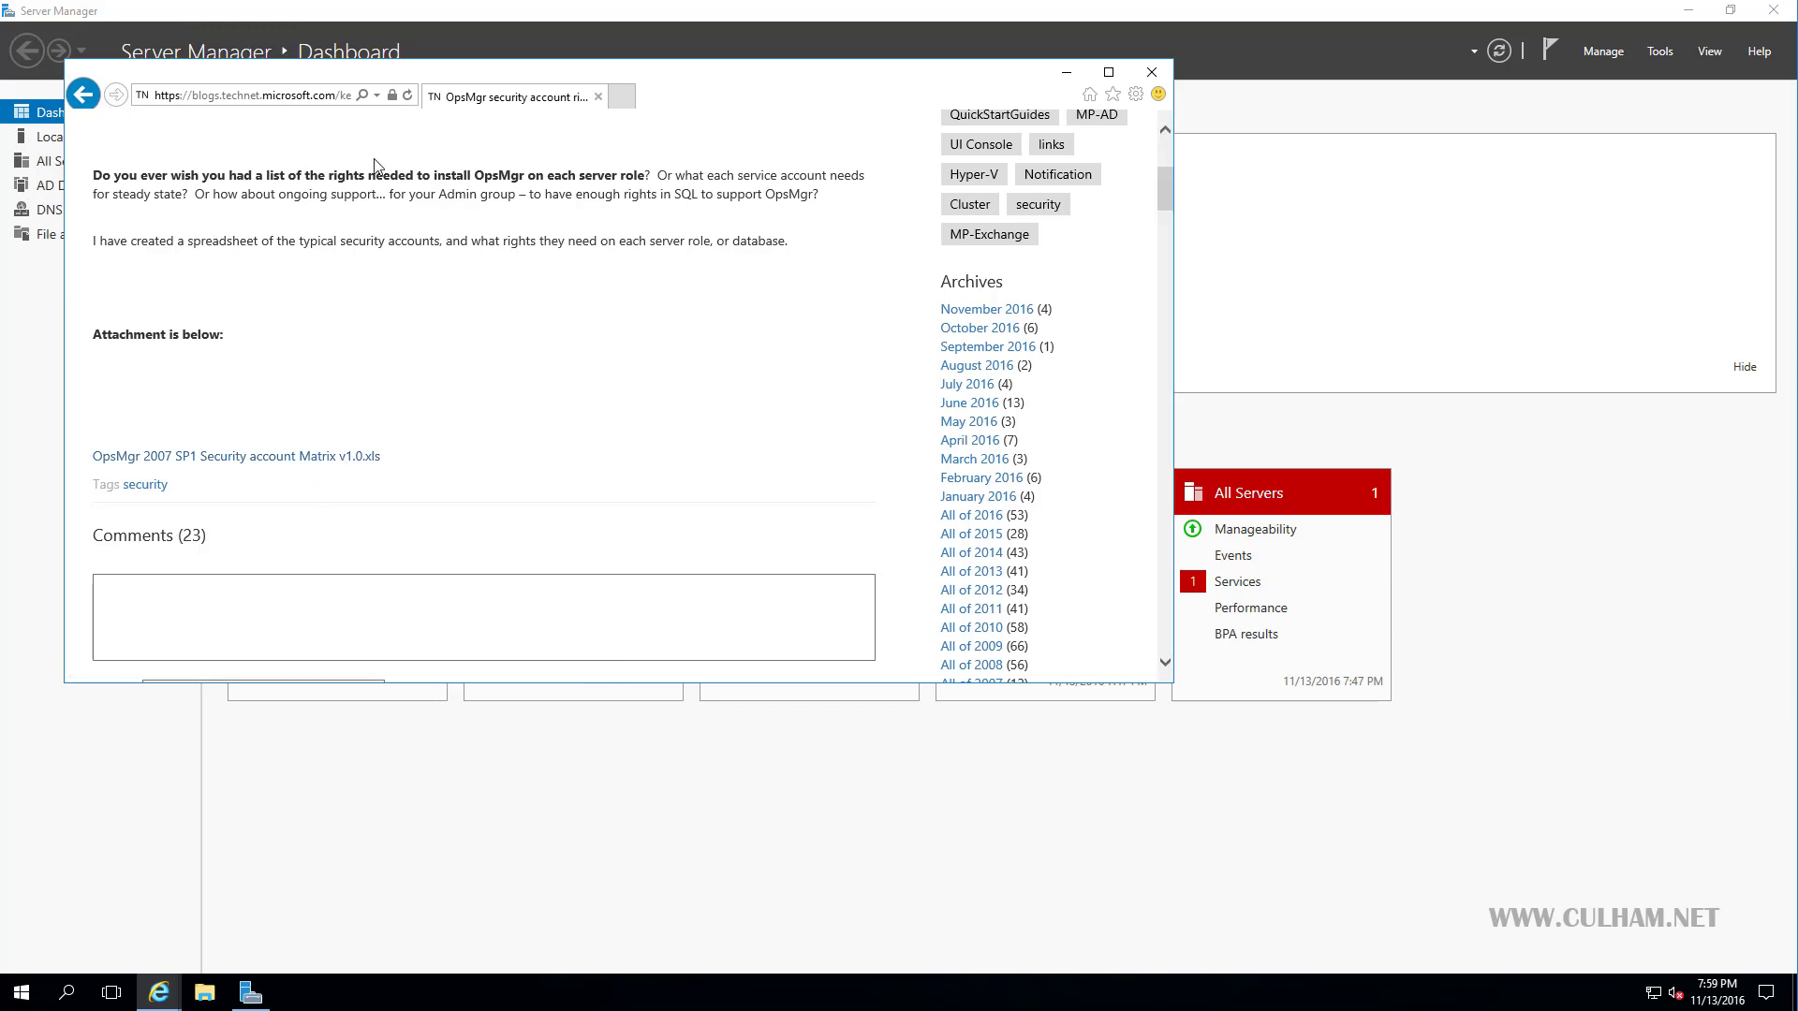
# Minimize IE, launch Active Directory Users and Computers from Server Manager Tools, enlarge it, and expand culham.local.
pyautogui.click(1072, 73)
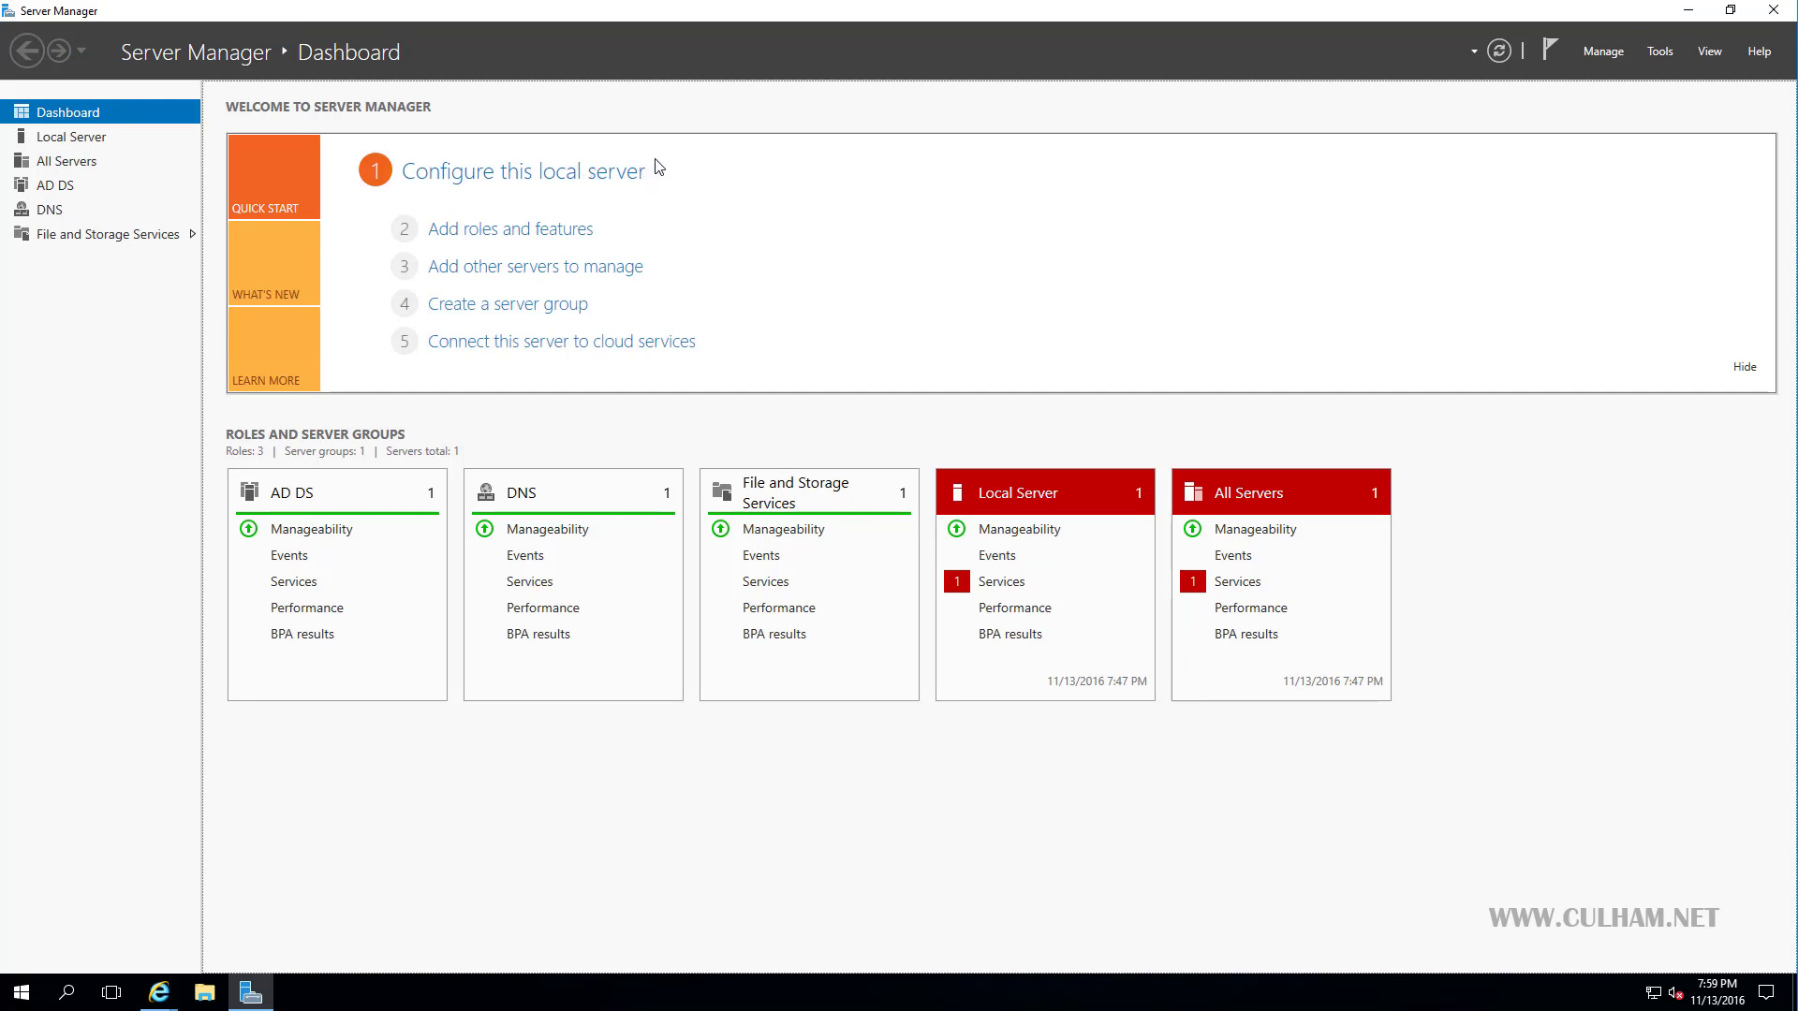
pyautogui.click(1660, 54)
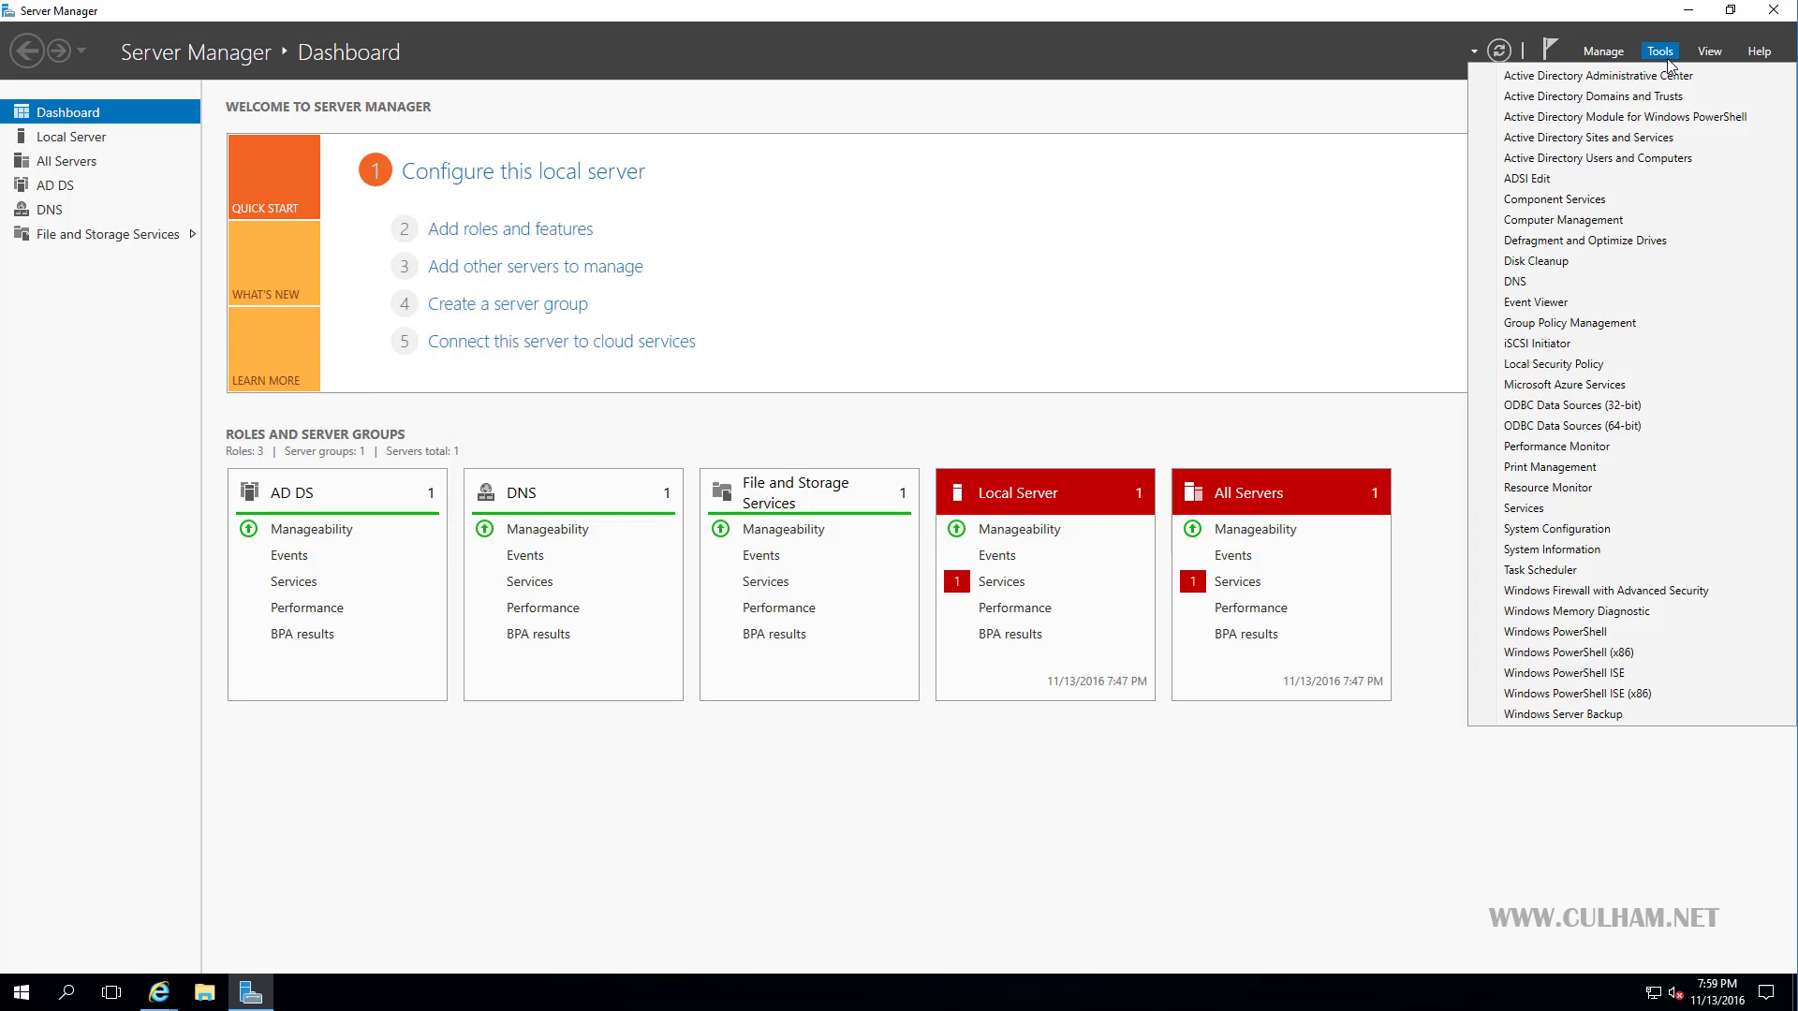
pyautogui.click(1652, 160)
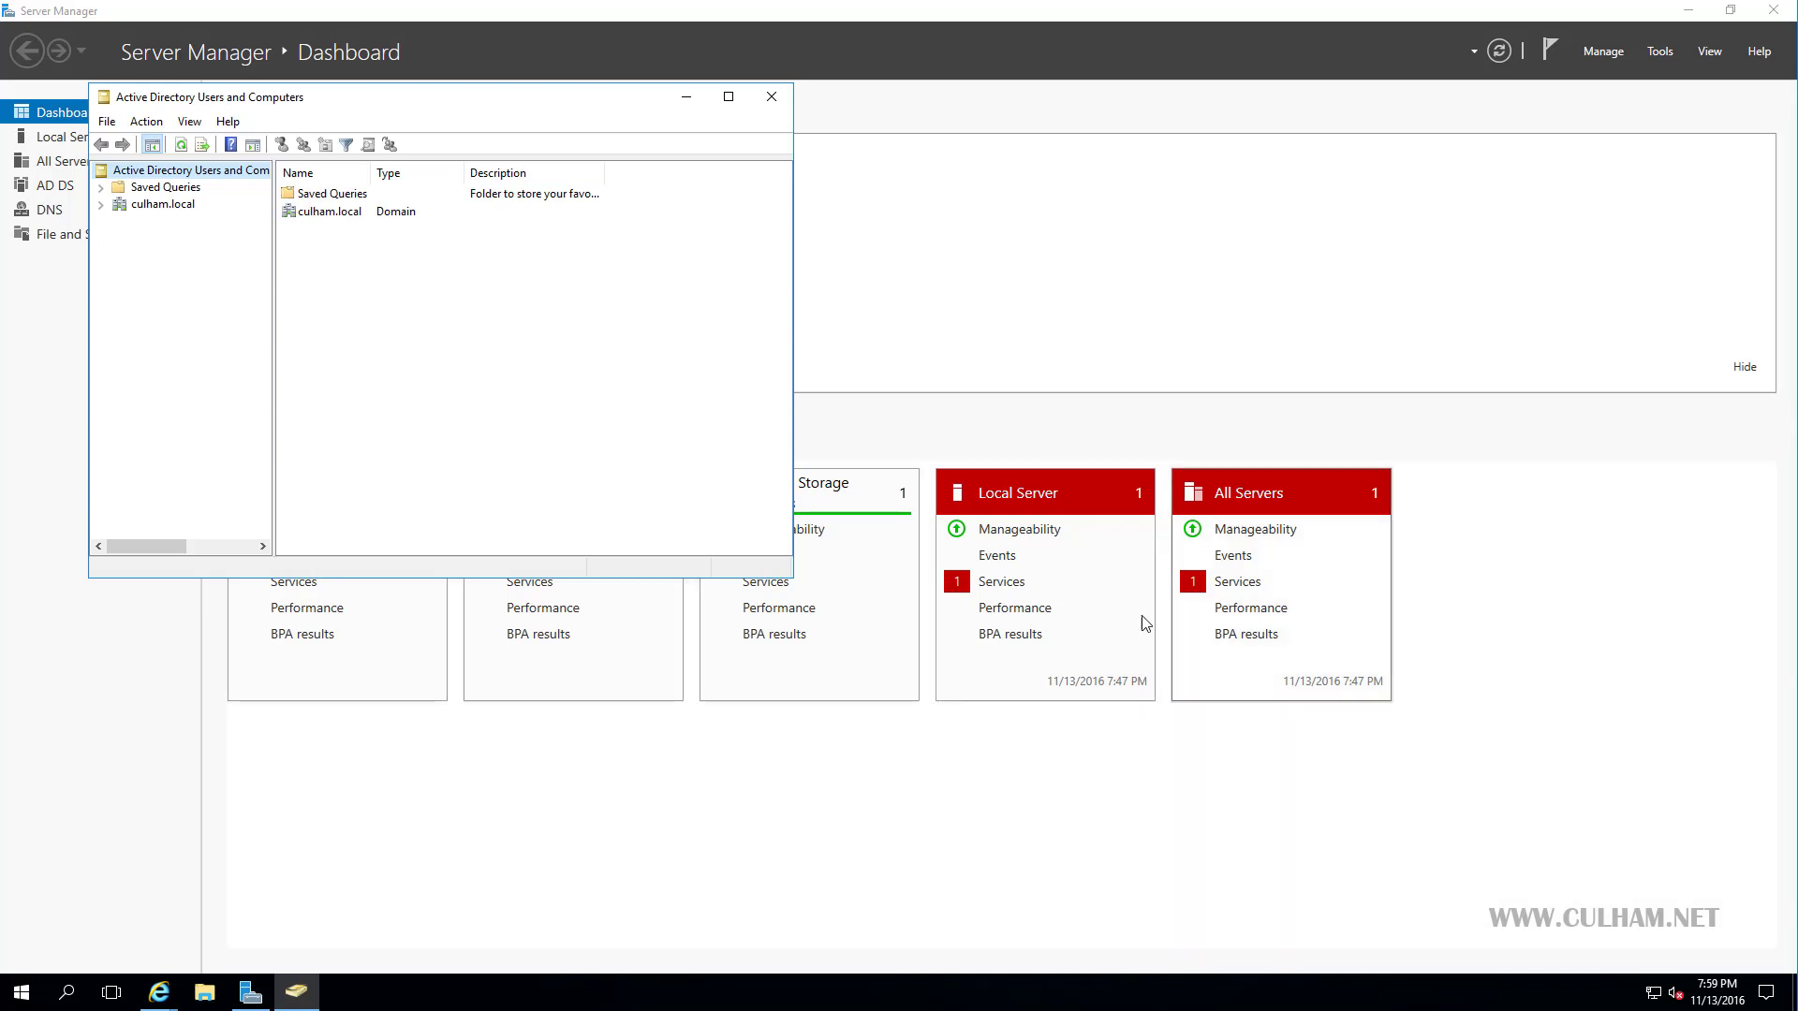
pyautogui.moveTo(791, 579); pyautogui.dragTo(1222, 881)
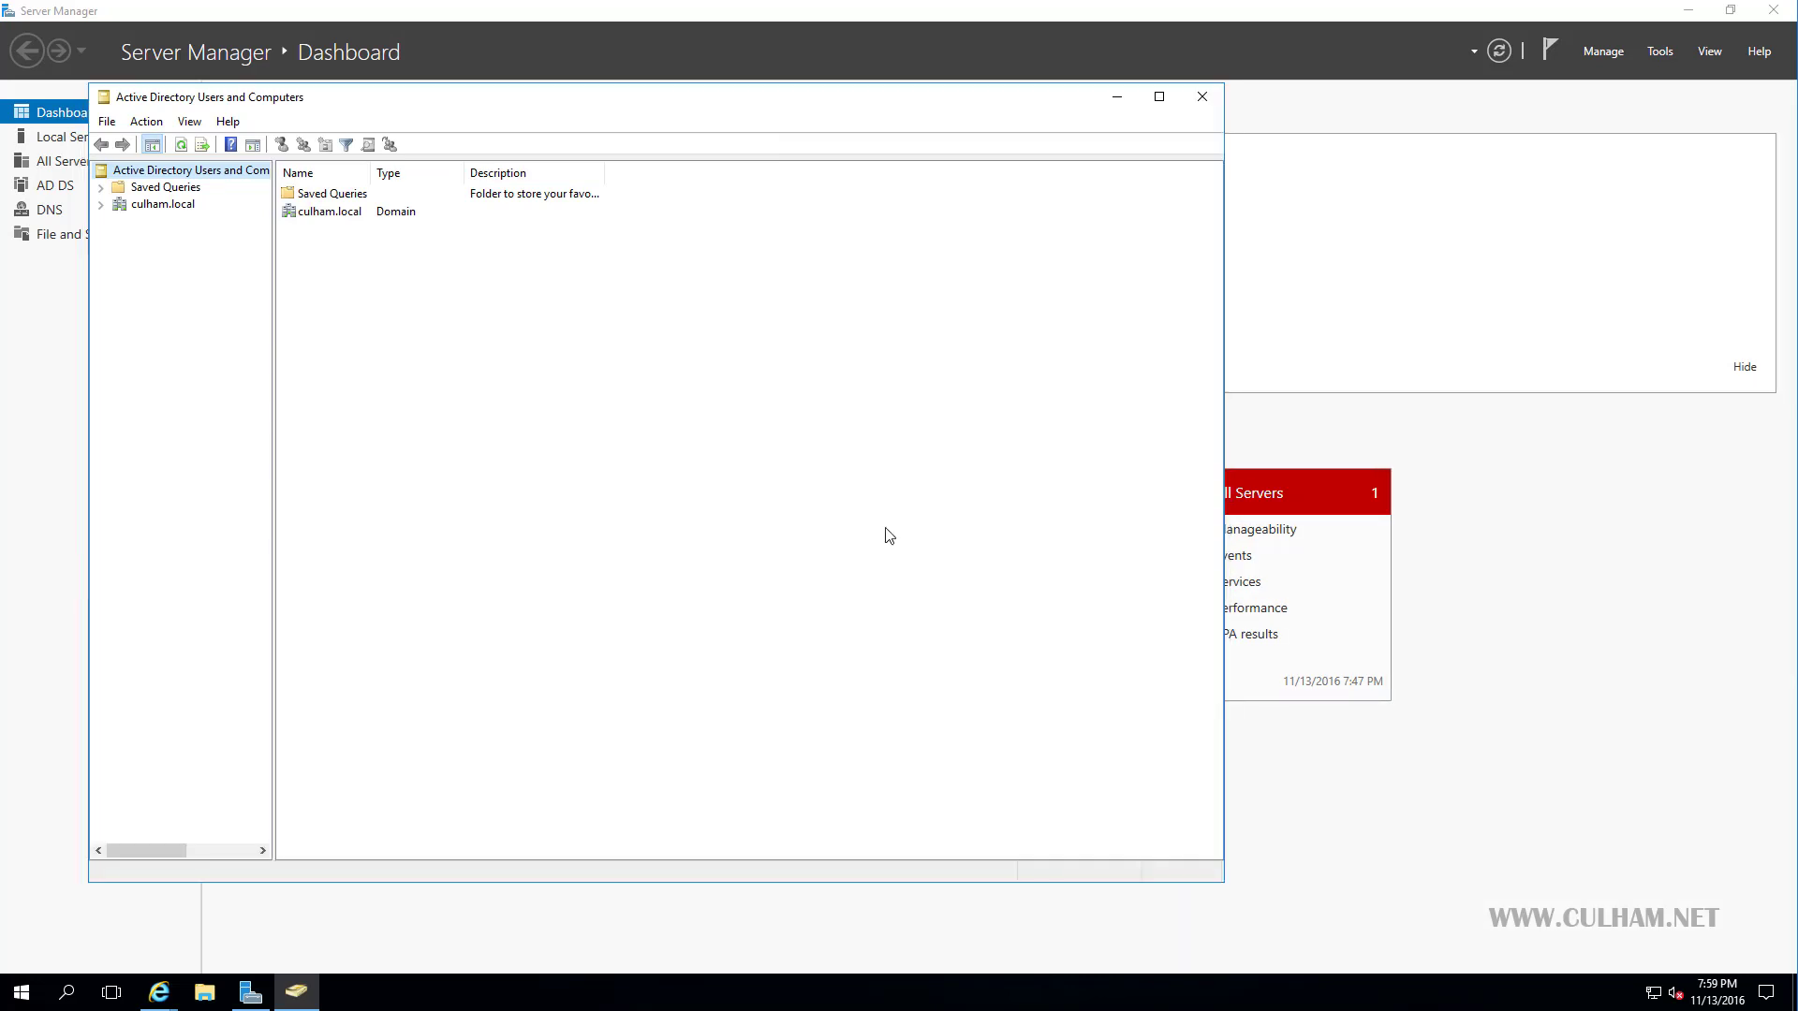
pyautogui.click(101, 204)
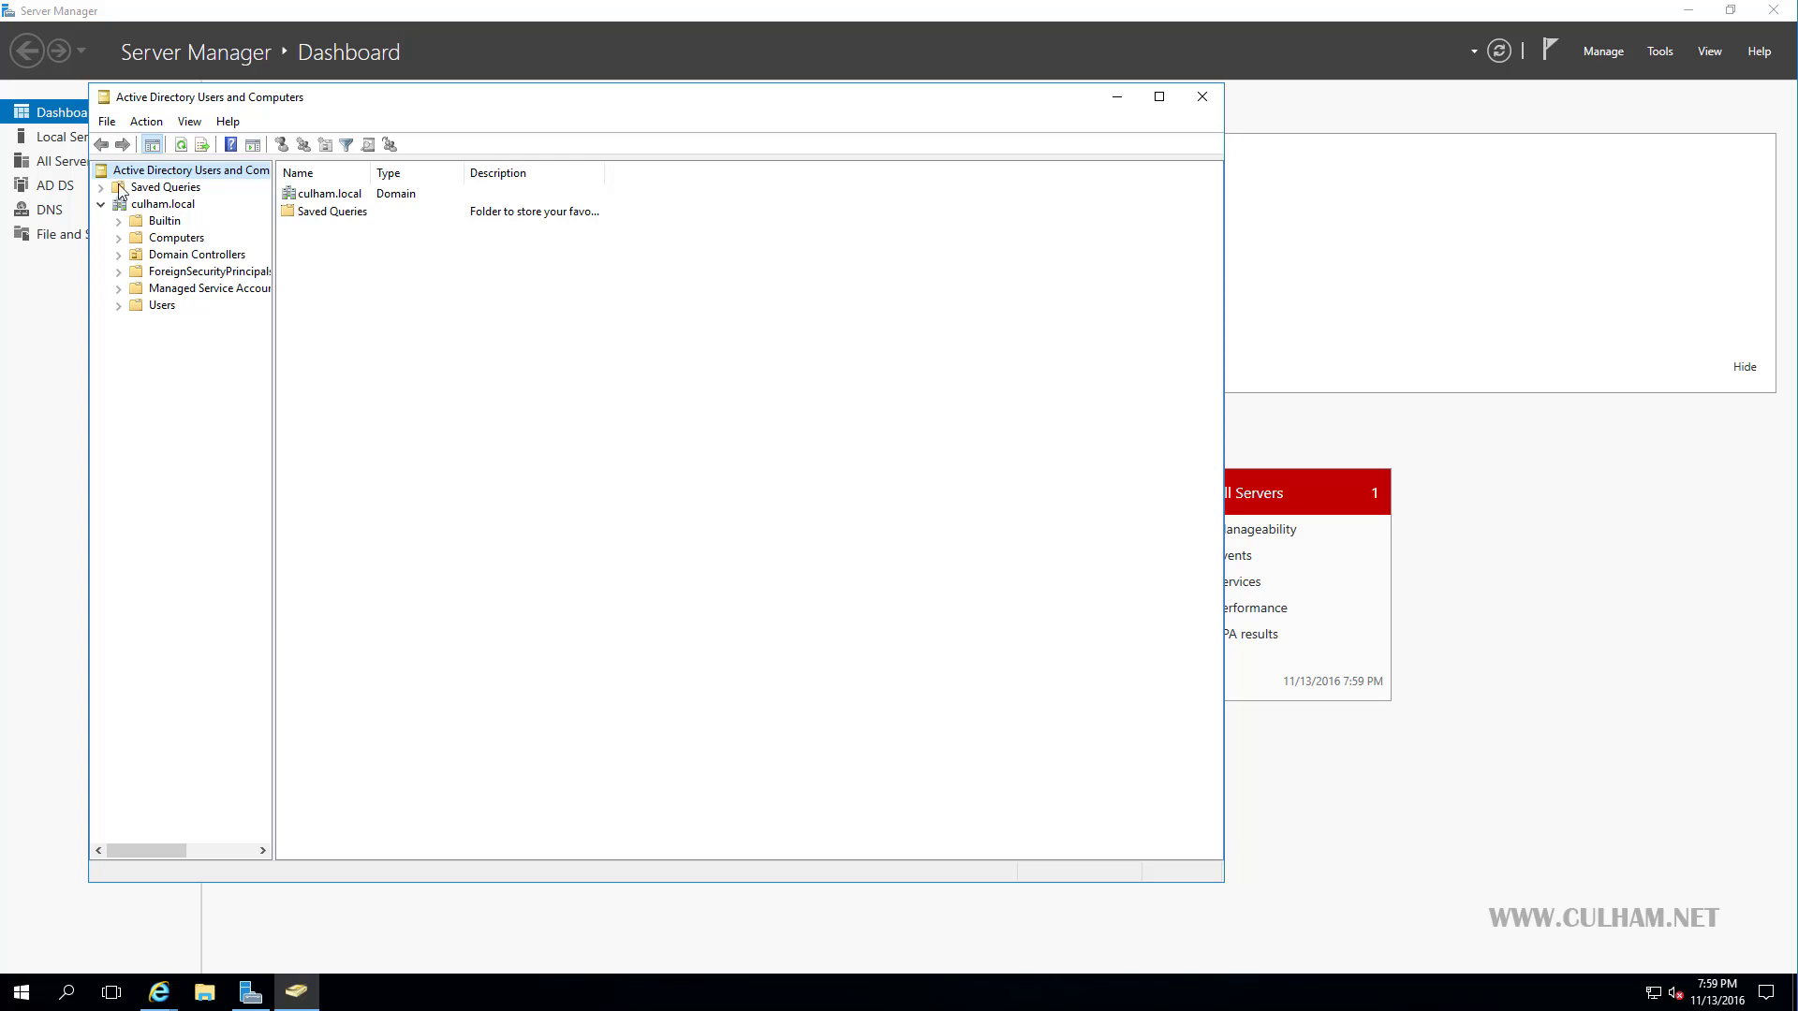
# Add an organizational unit named SCOM under culham.local and select its empty contents.
pyautogui.rightClick(164, 211)
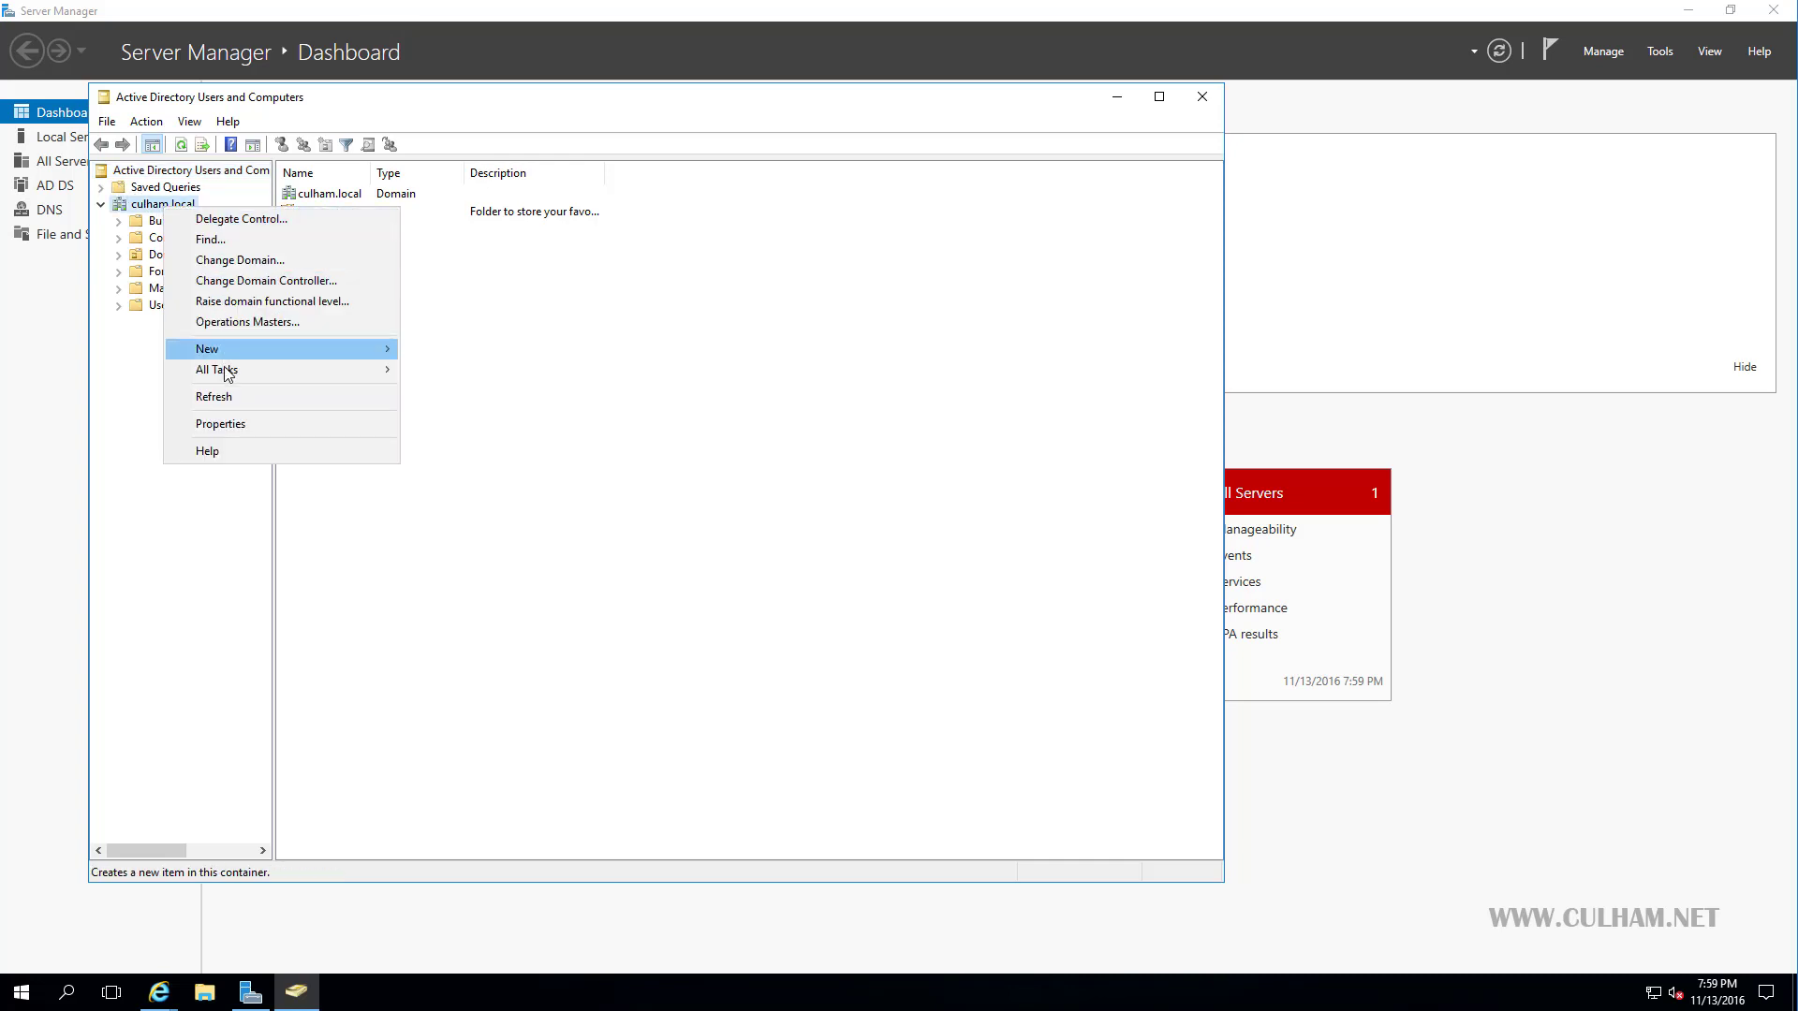
pyautogui.moveTo(232, 352)
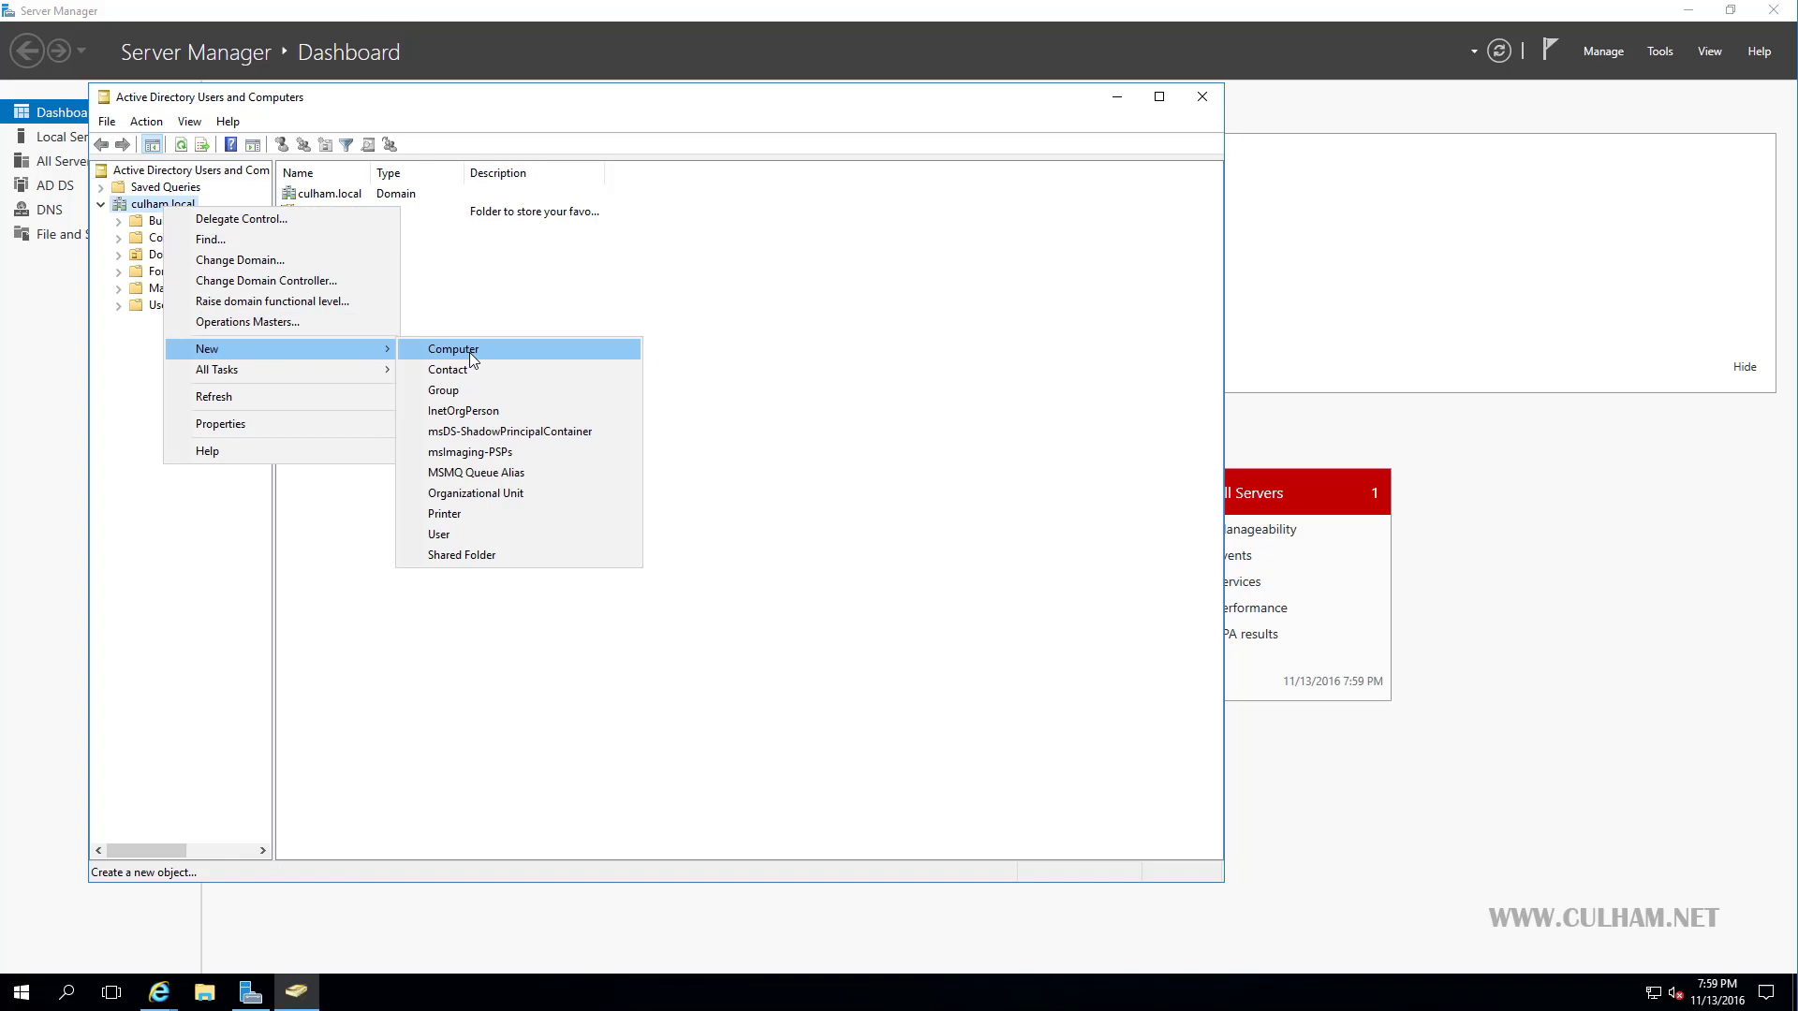
pyautogui.click(473, 495)
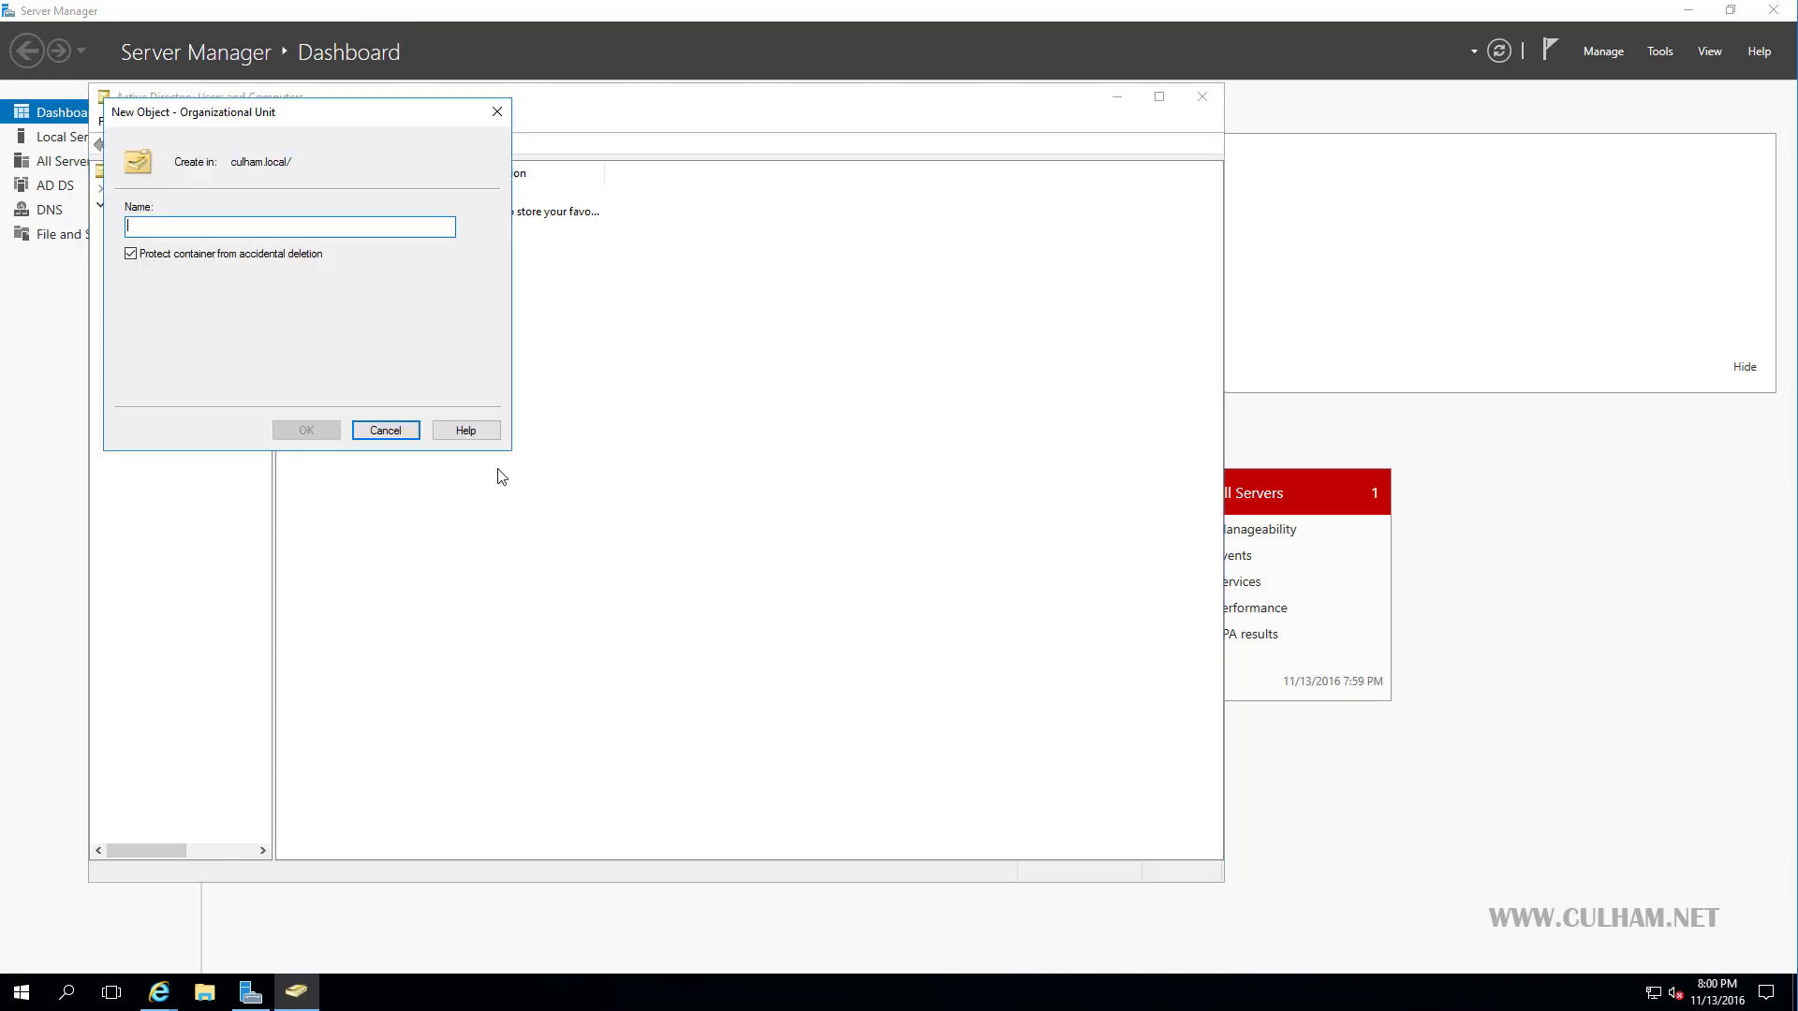
pyautogui.write('SCOM')
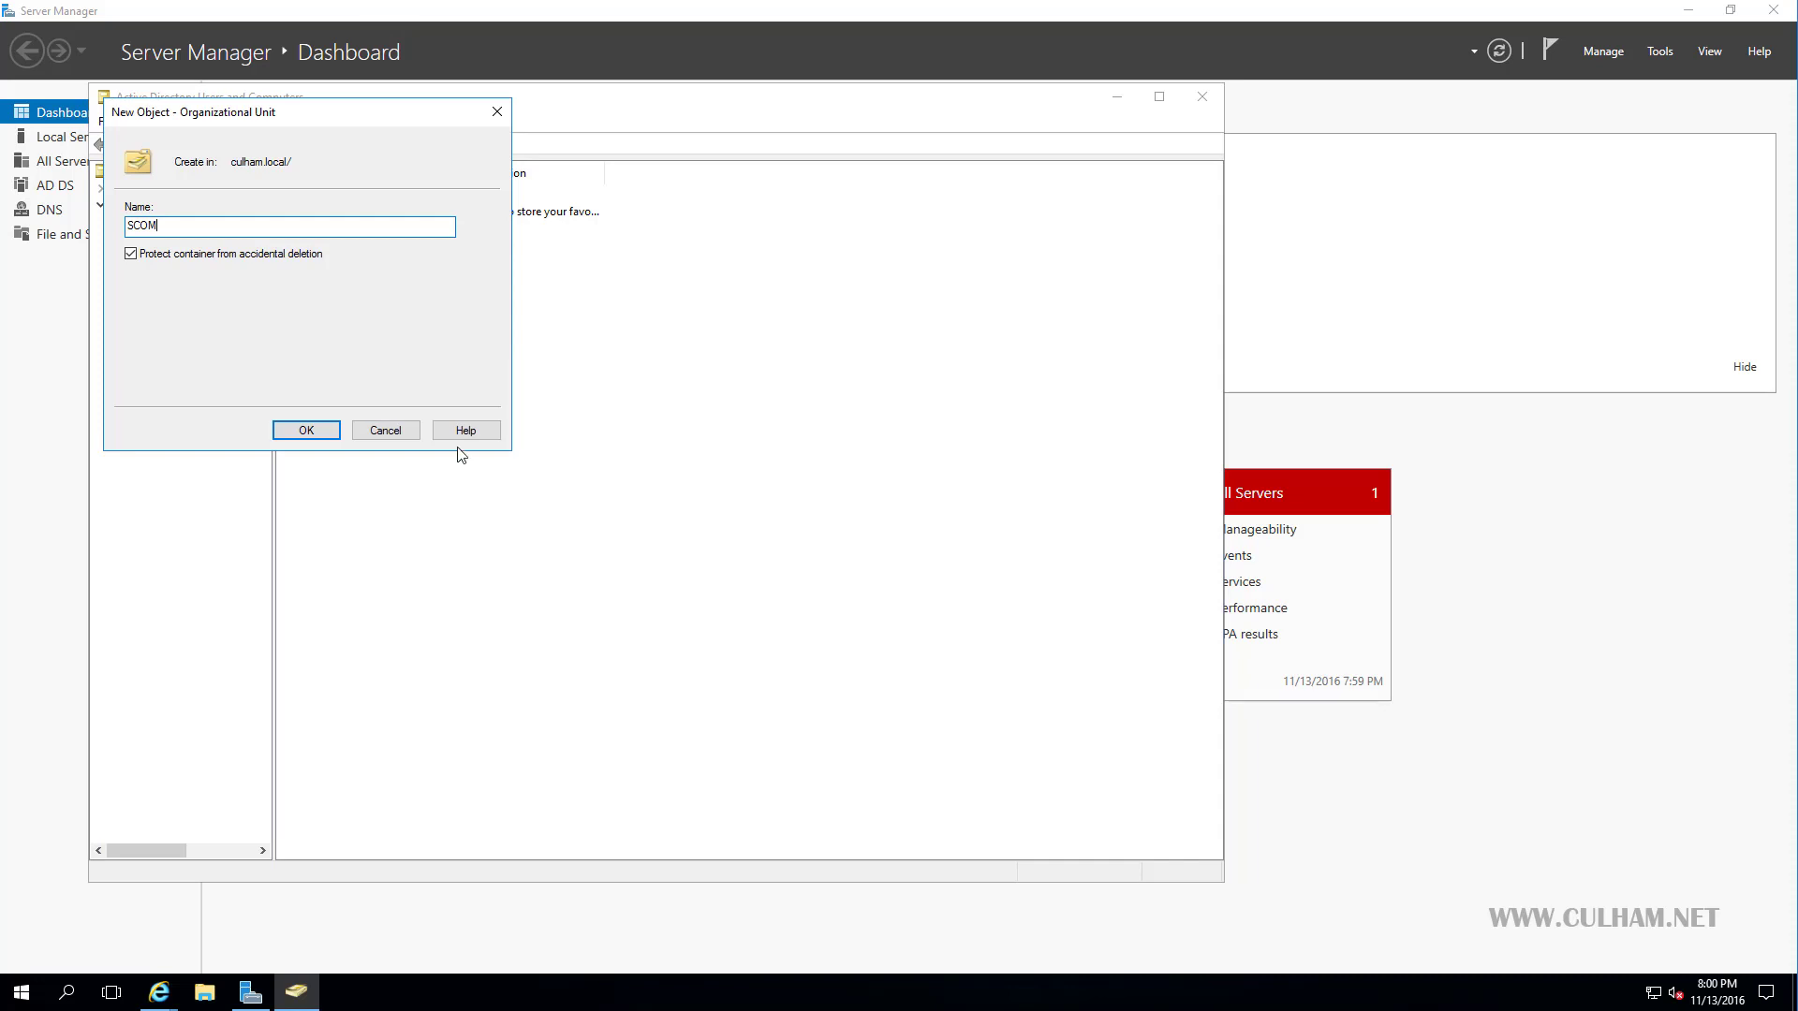
pyautogui.click(317, 433)
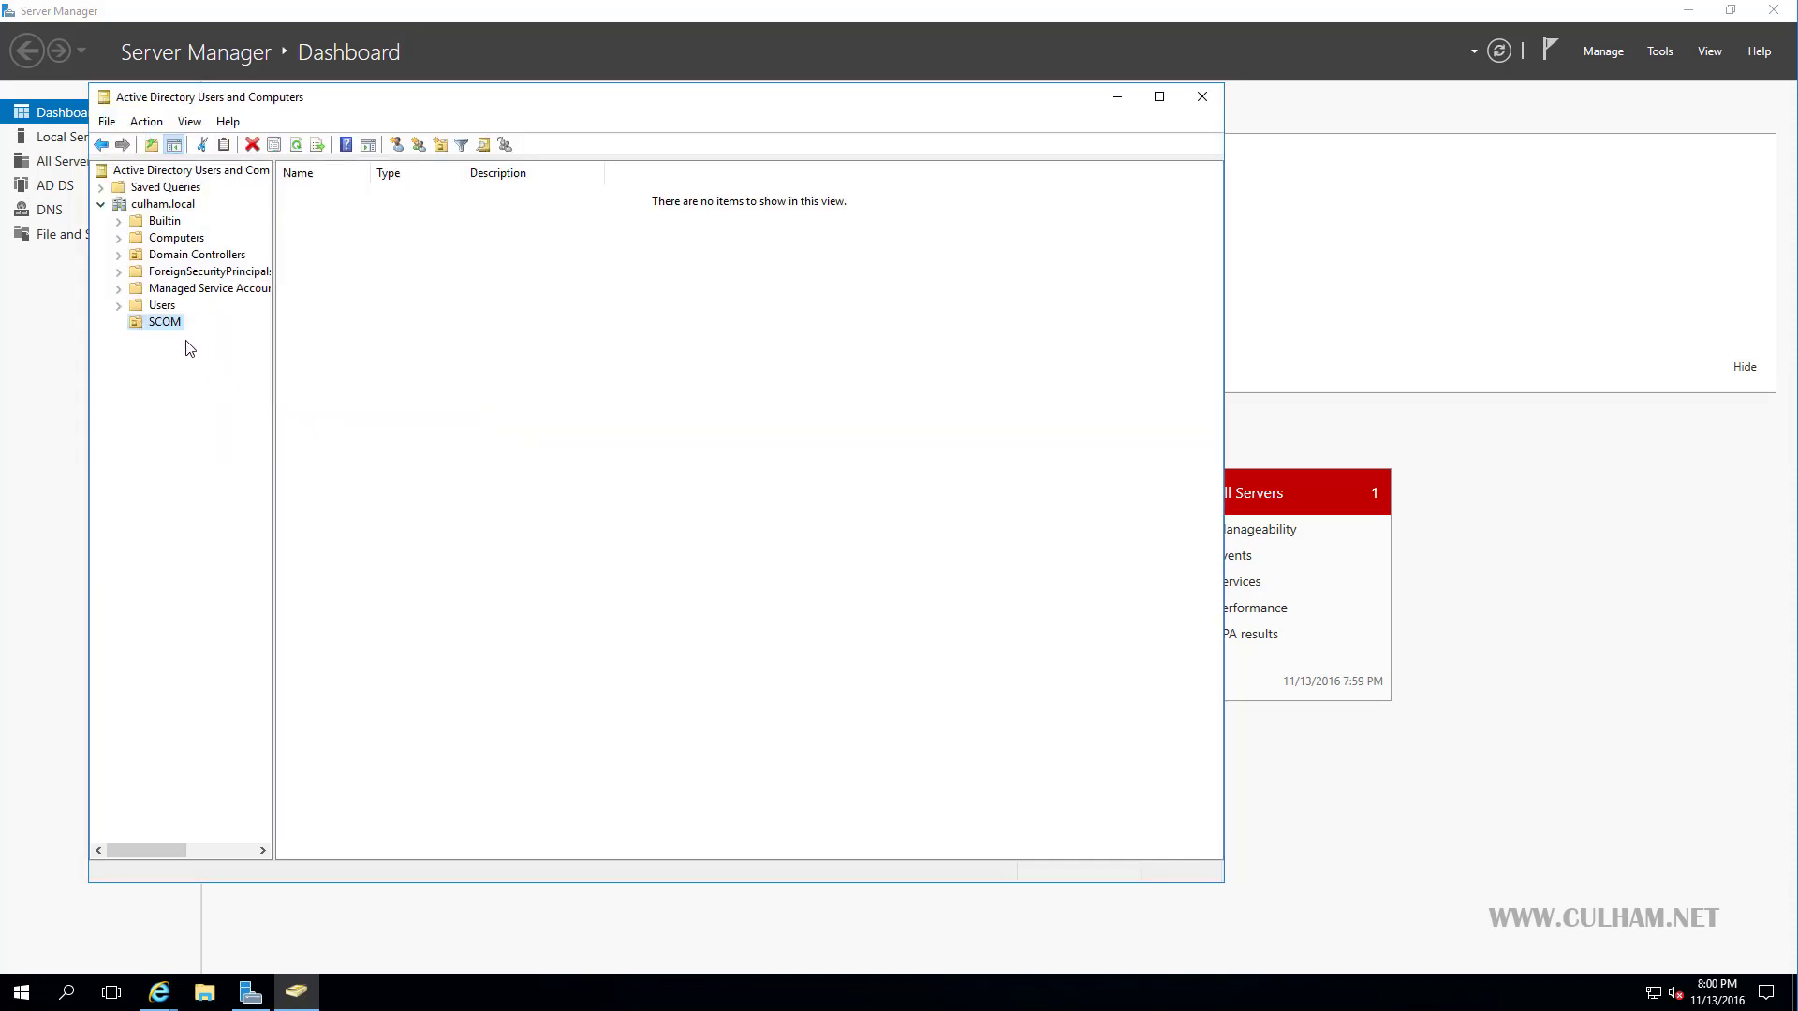
pyautogui.click(413, 347)
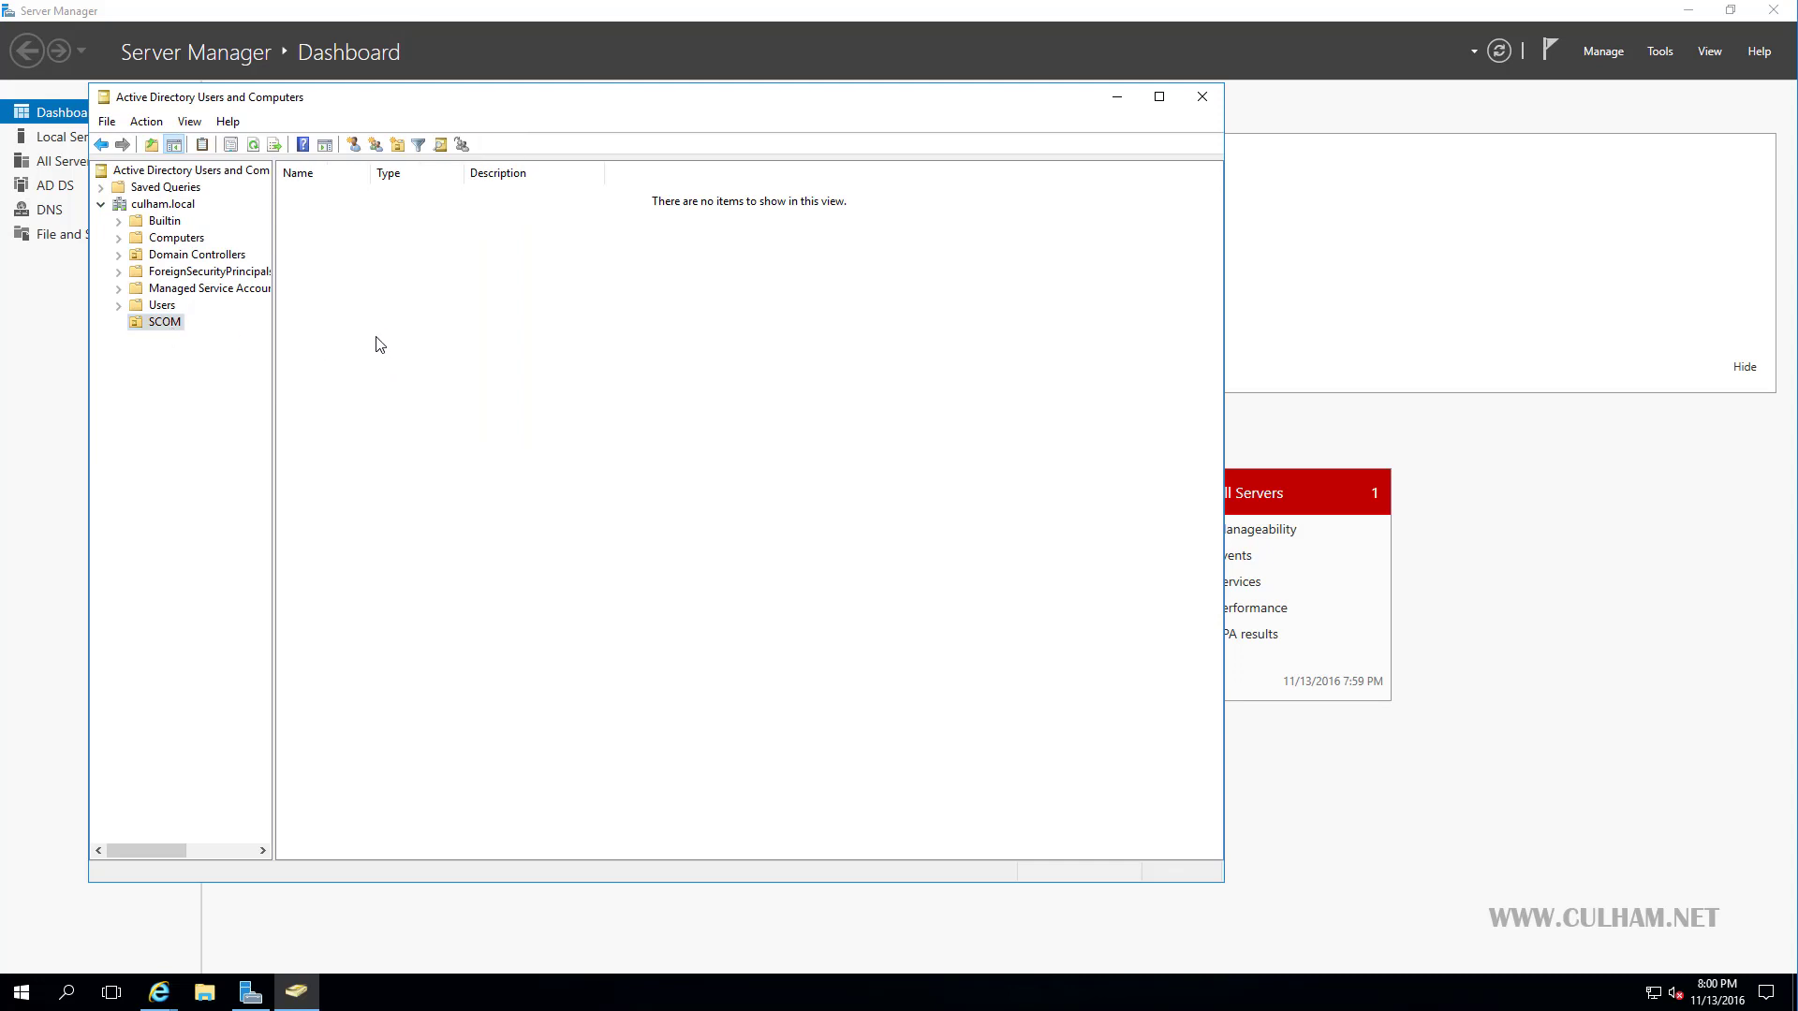
# Start a new user in SCOM named scomaa with logon name s-scomaa.
pyautogui.rightClick(379, 345)
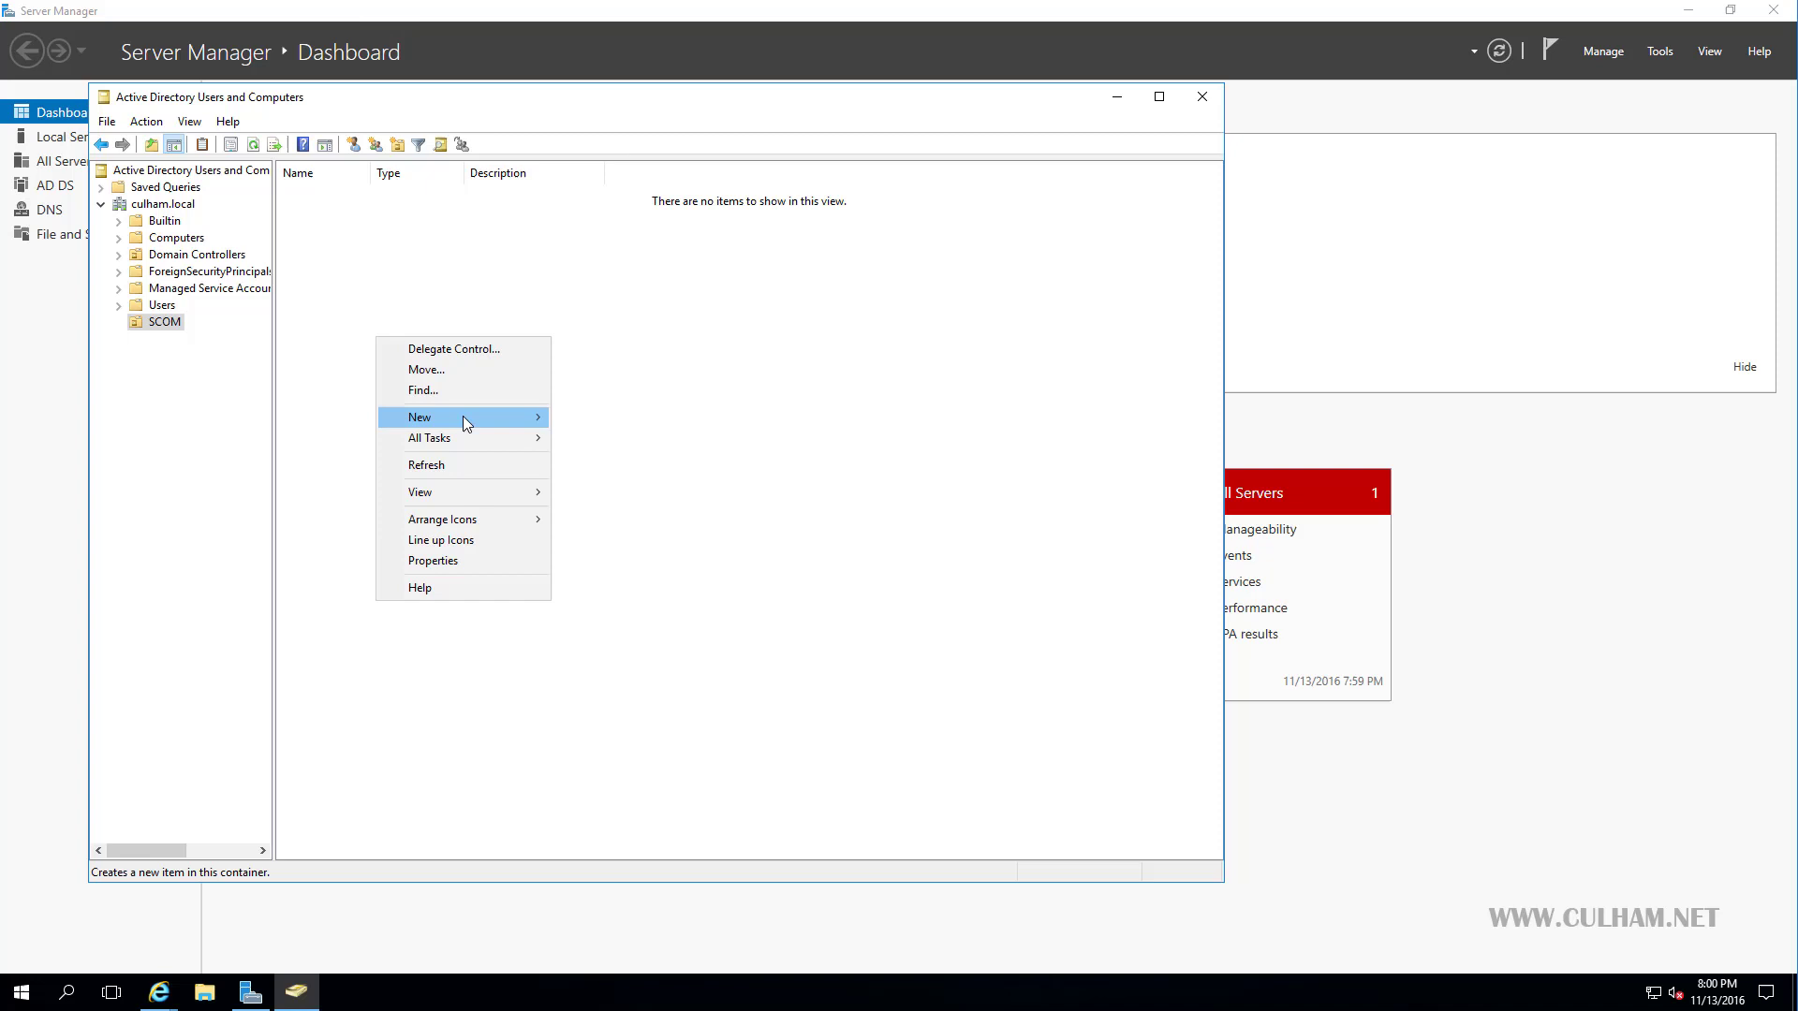
pyautogui.moveTo(465, 419)
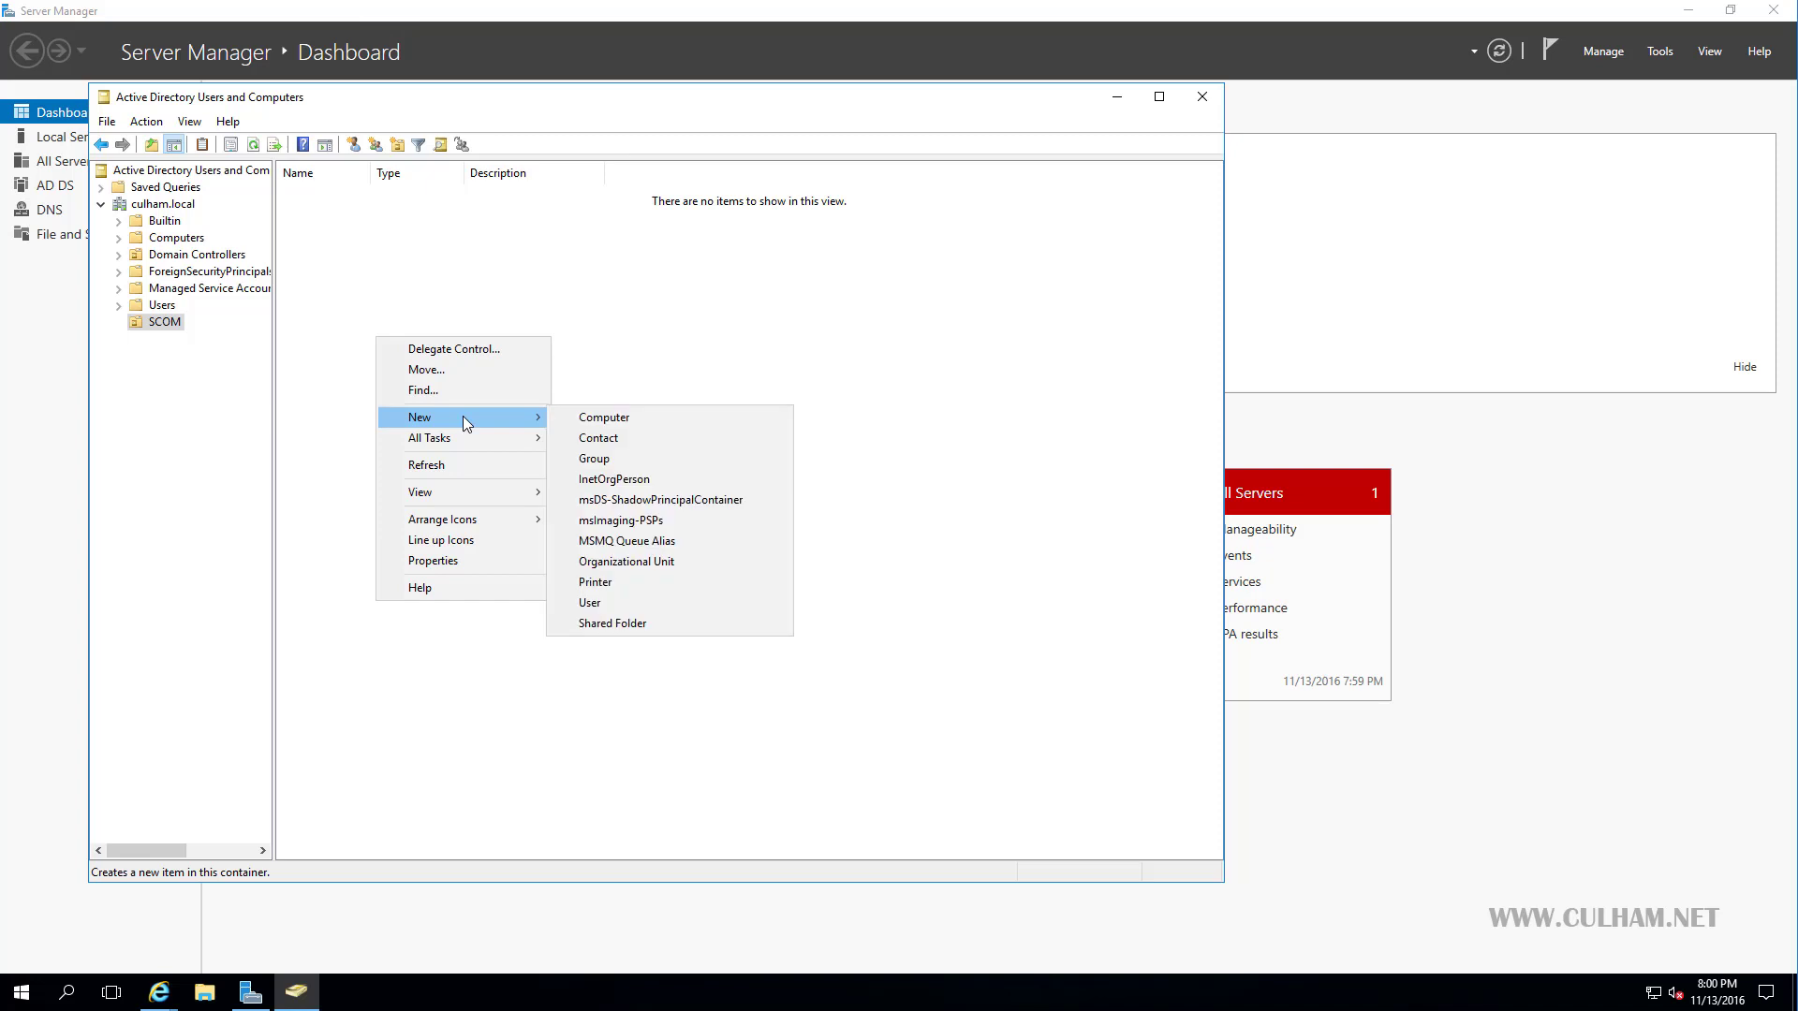
pyautogui.click(621, 601)
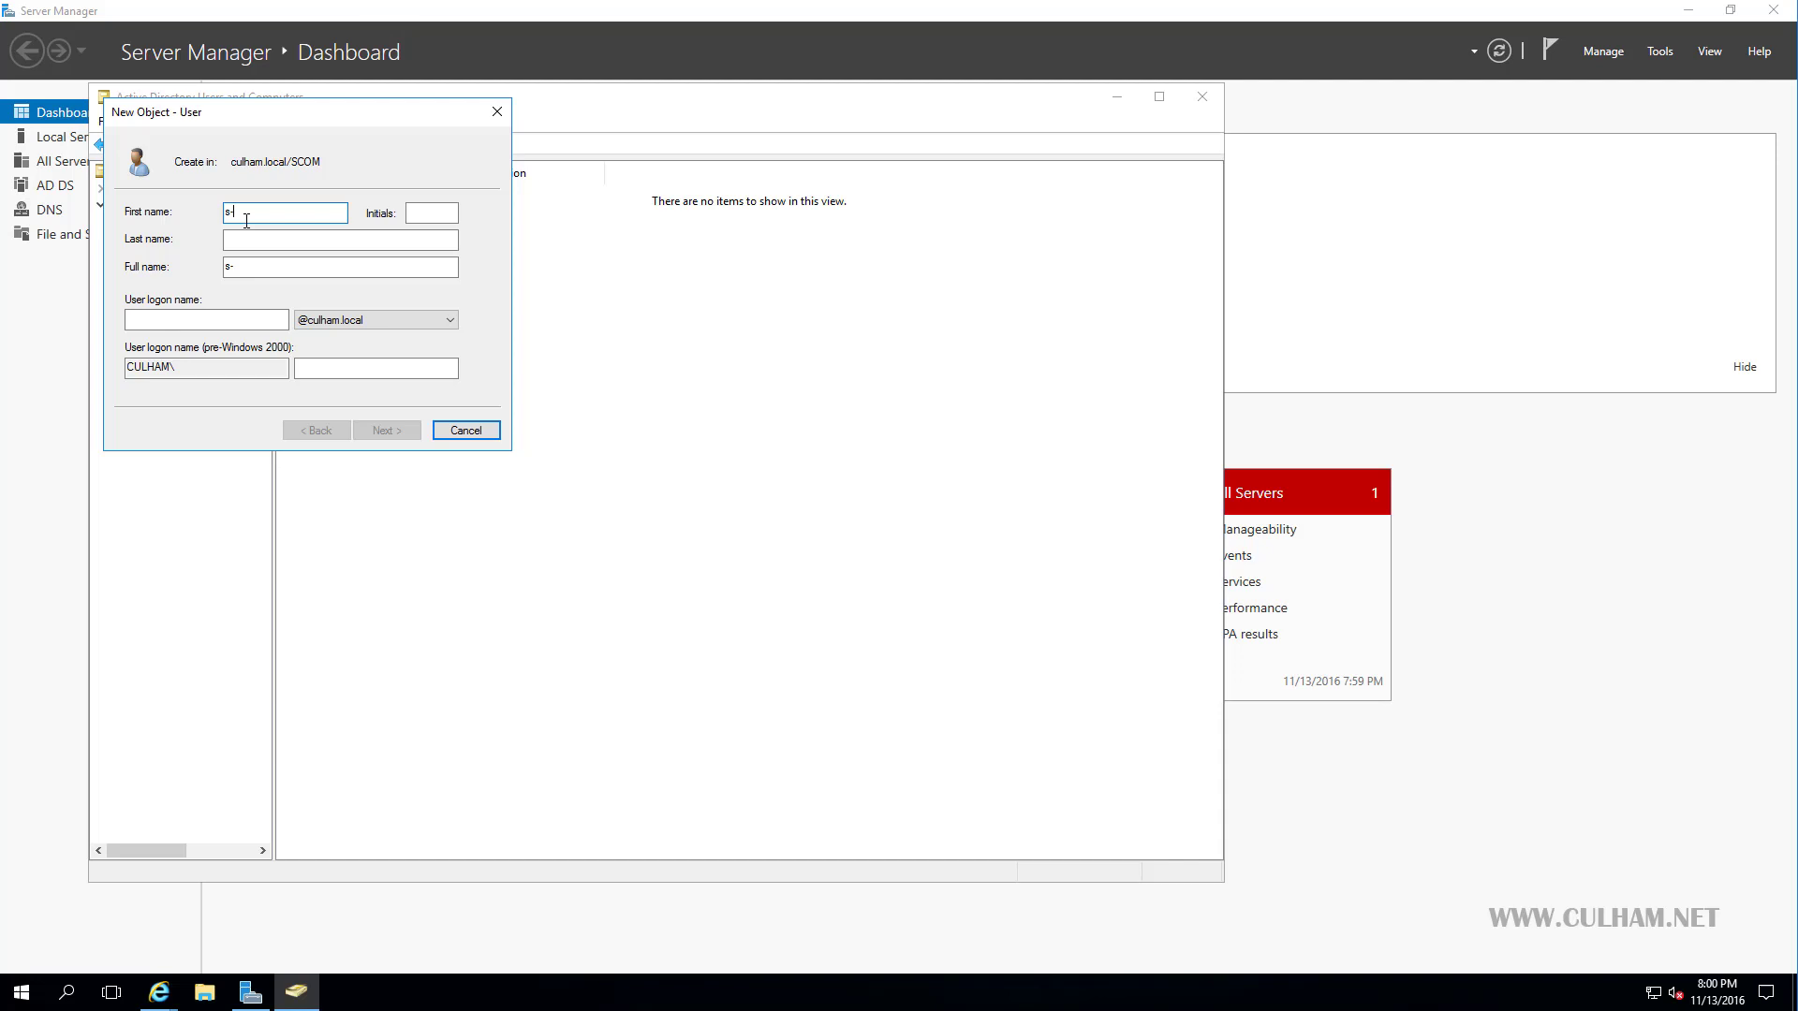
pyautogui.write('scomaa')
pyautogui.click(166, 321)
pyautogui.write('-')
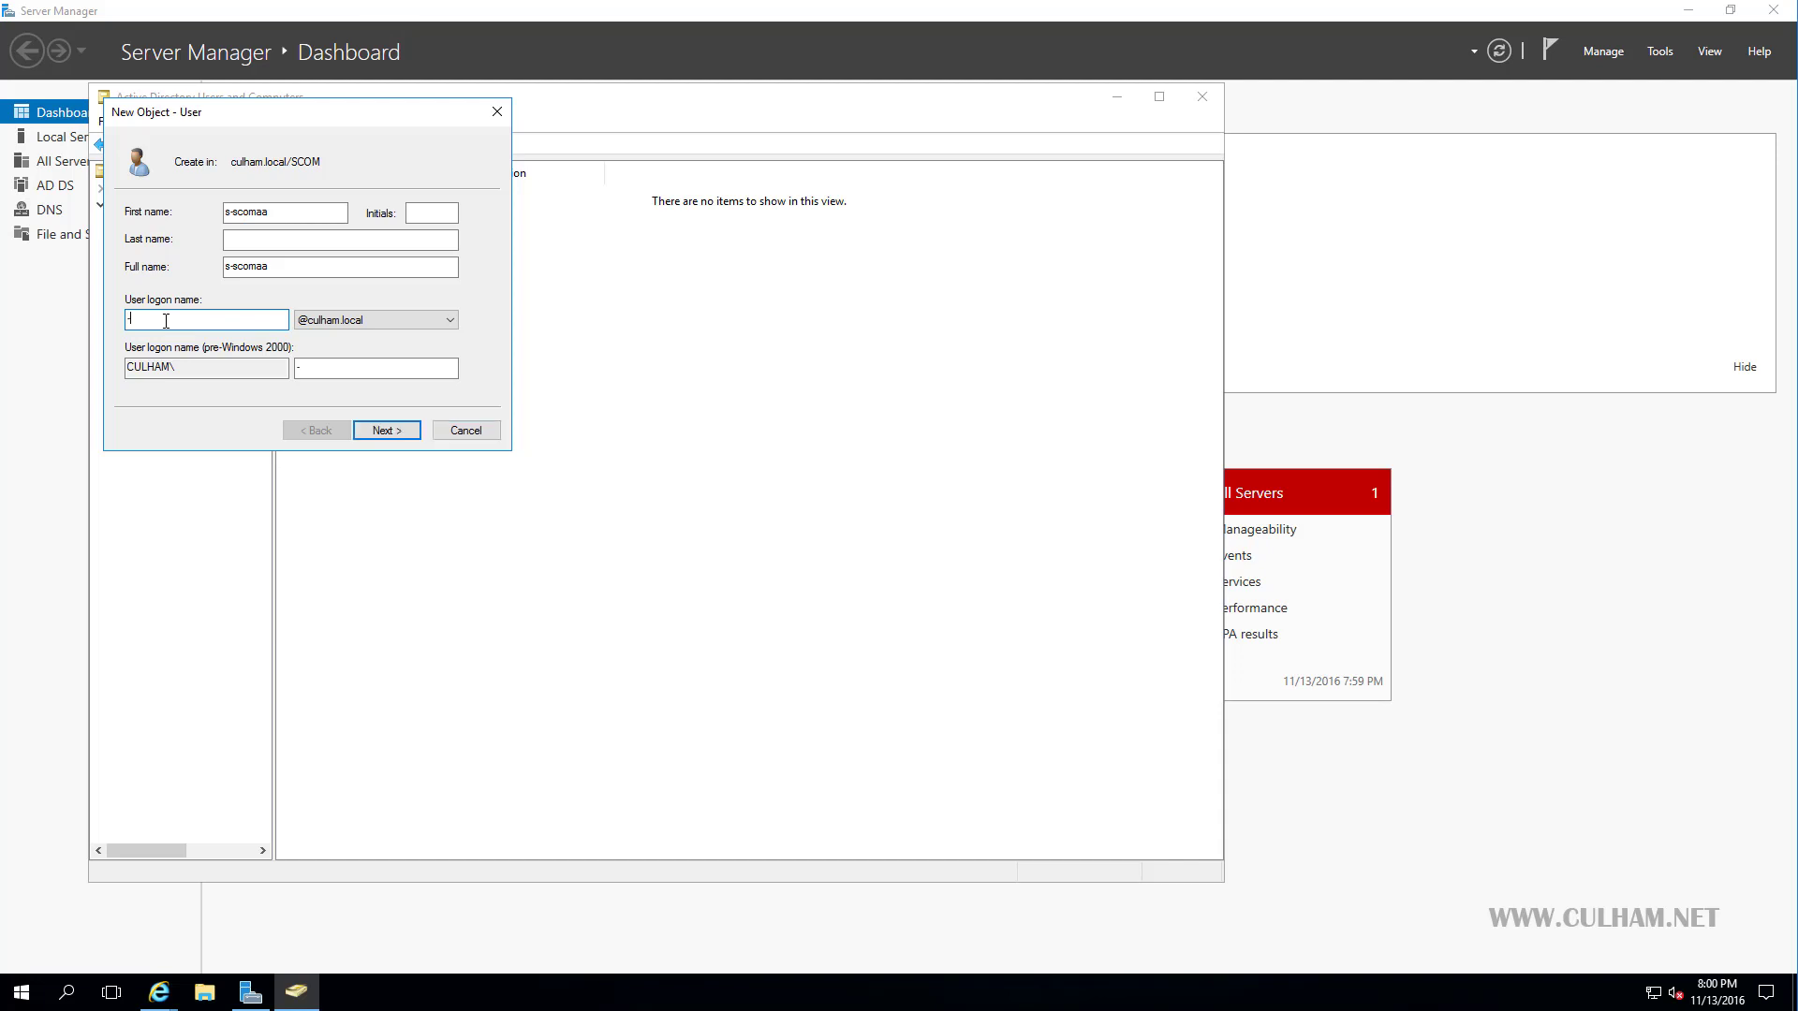
pyautogui.write('scomaa')
pyautogui.click(388, 430)
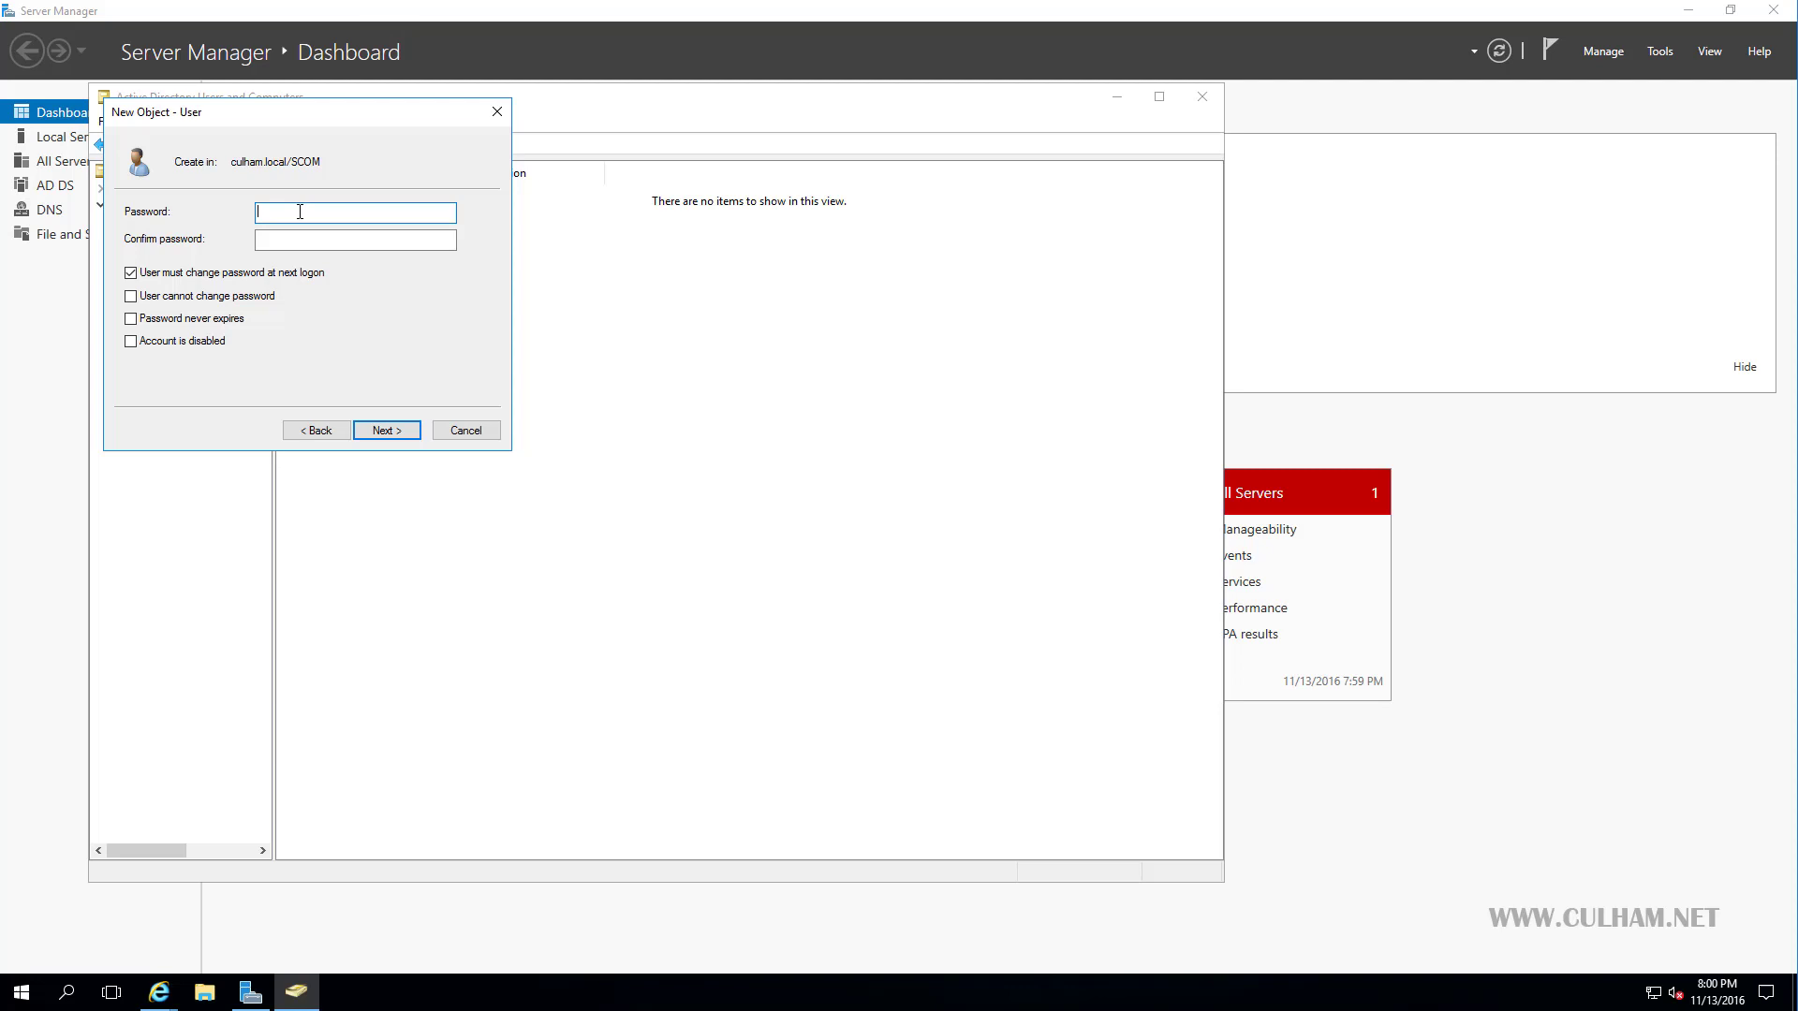
# Set its password, clear the change-at-next-logon requirement, make the password never expire, and finish.
pyautogui.write('••••••••')
pyautogui.press('Tab')
pyautogui.write('••••••••')
pyautogui.click(167, 277)
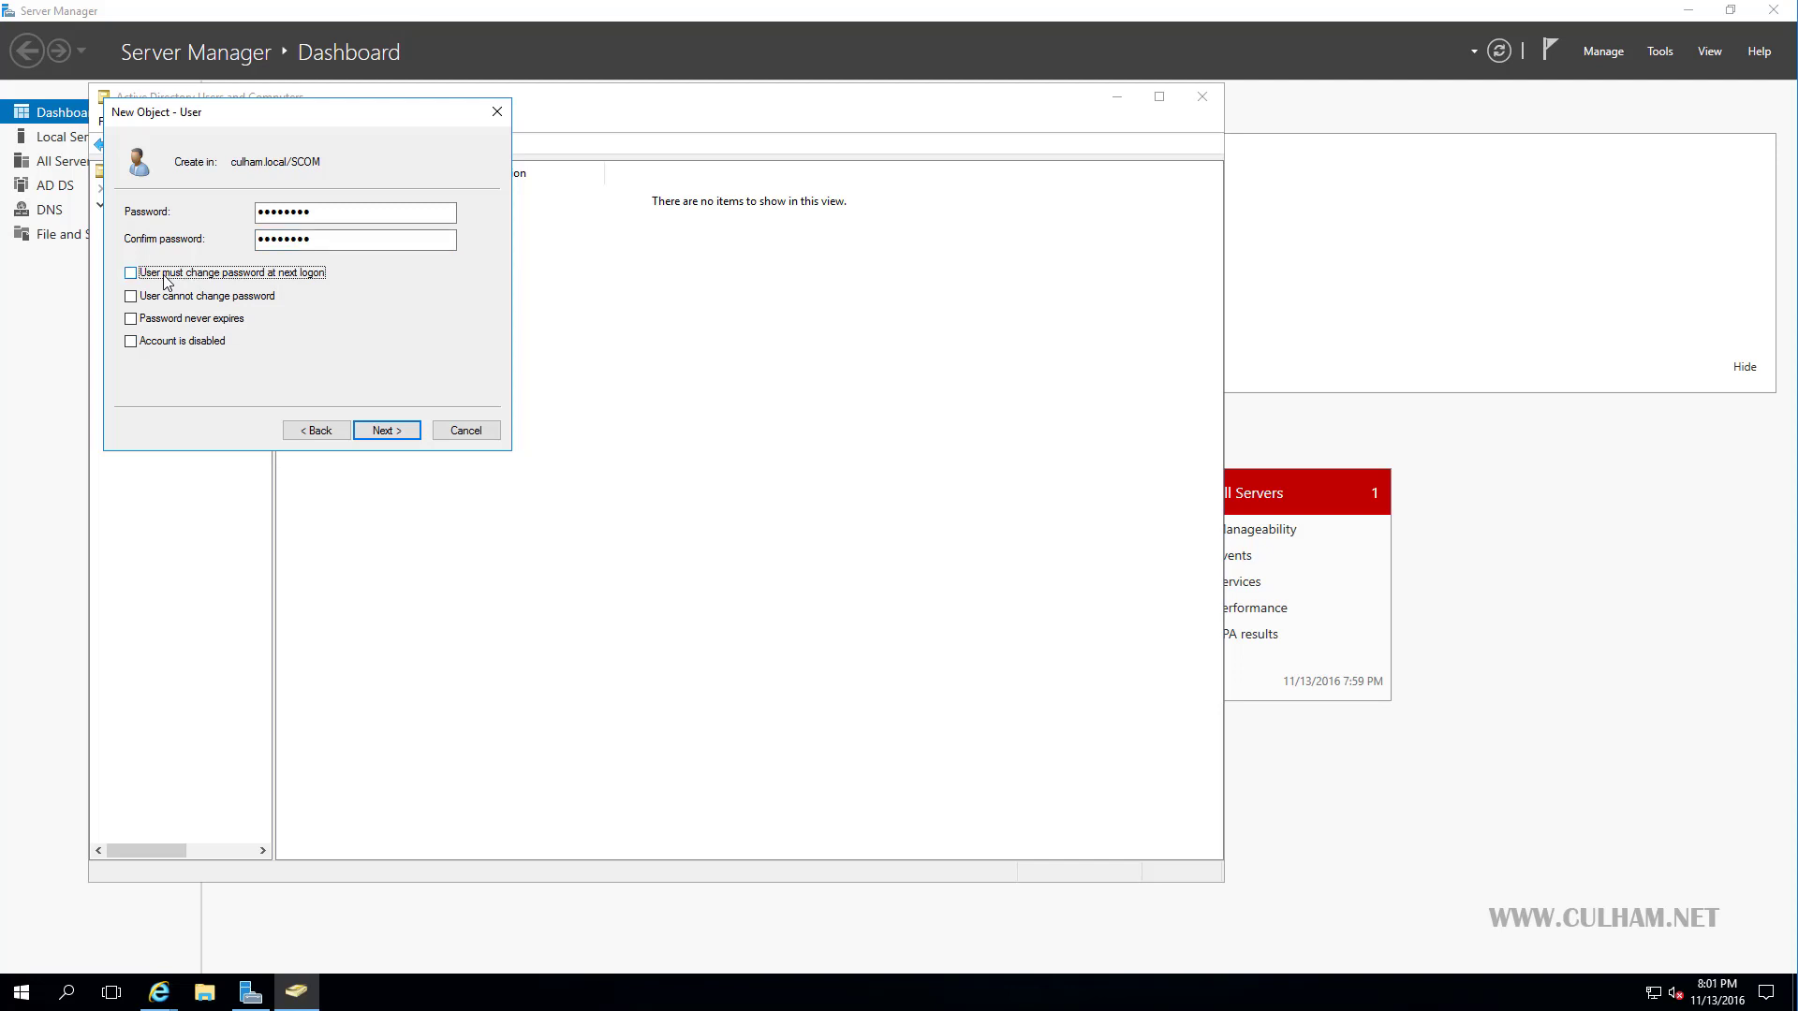
pyautogui.click(173, 322)
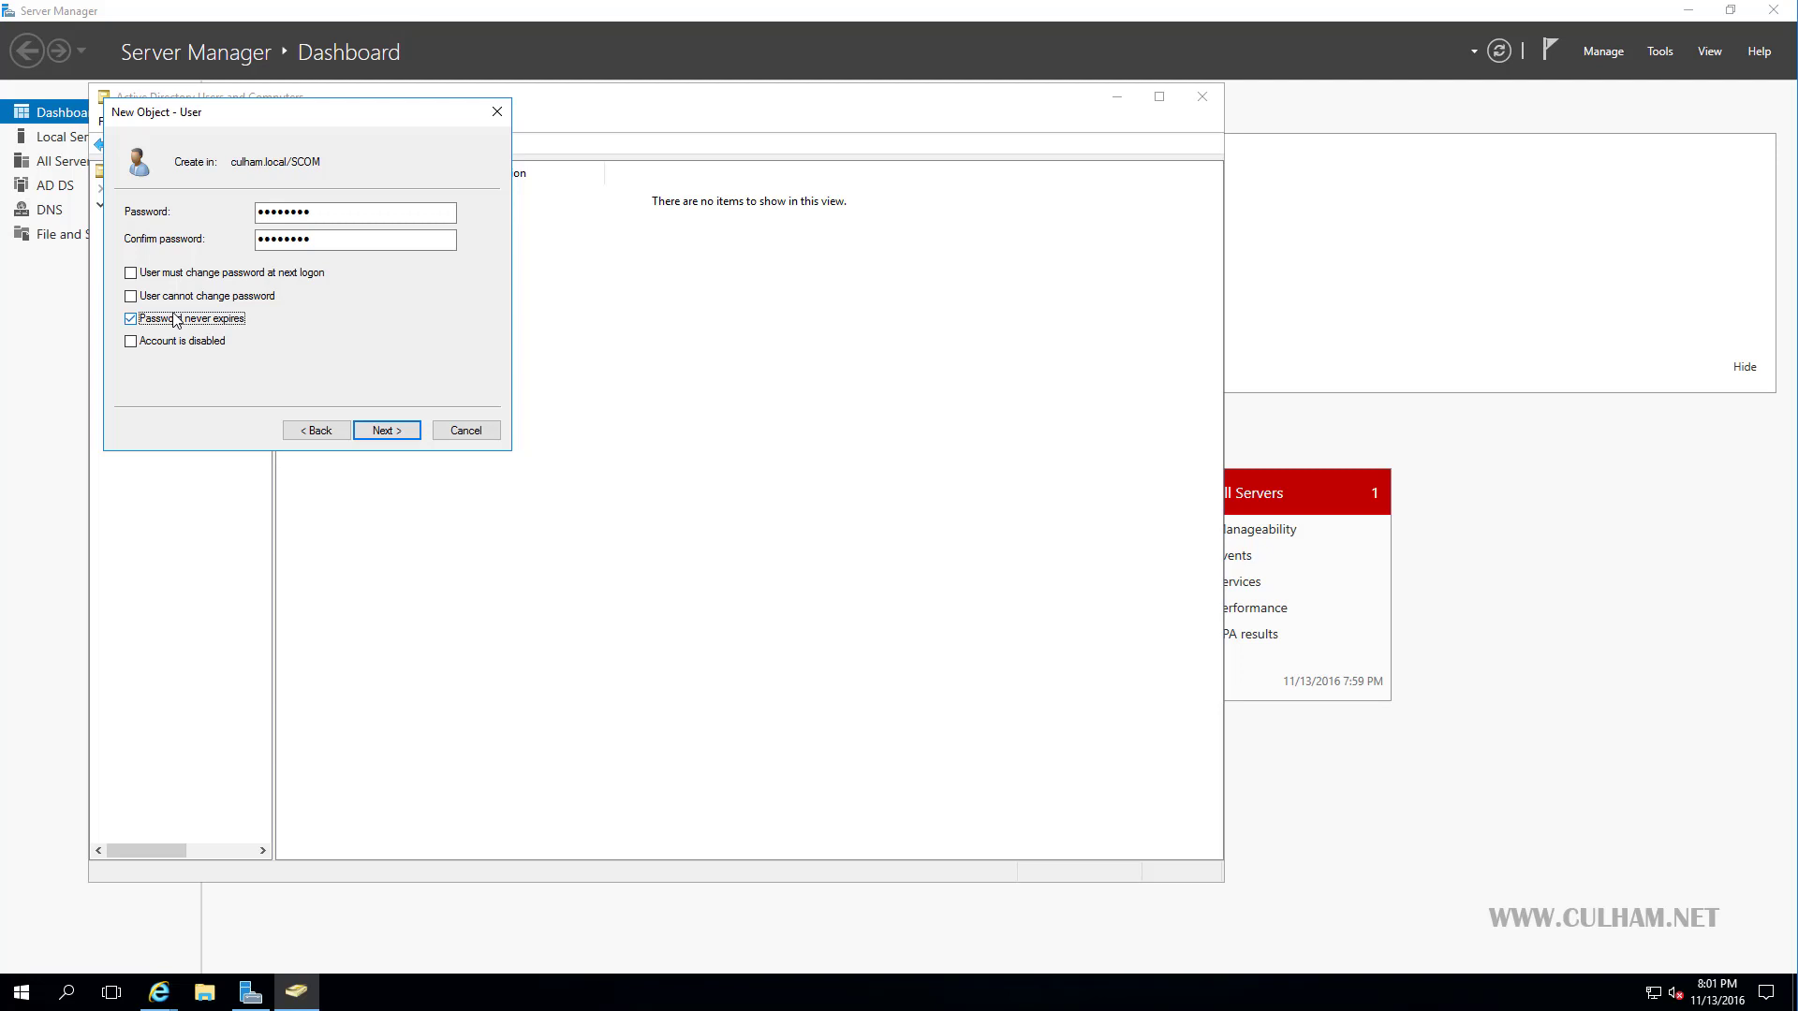
pyautogui.click(395, 431)
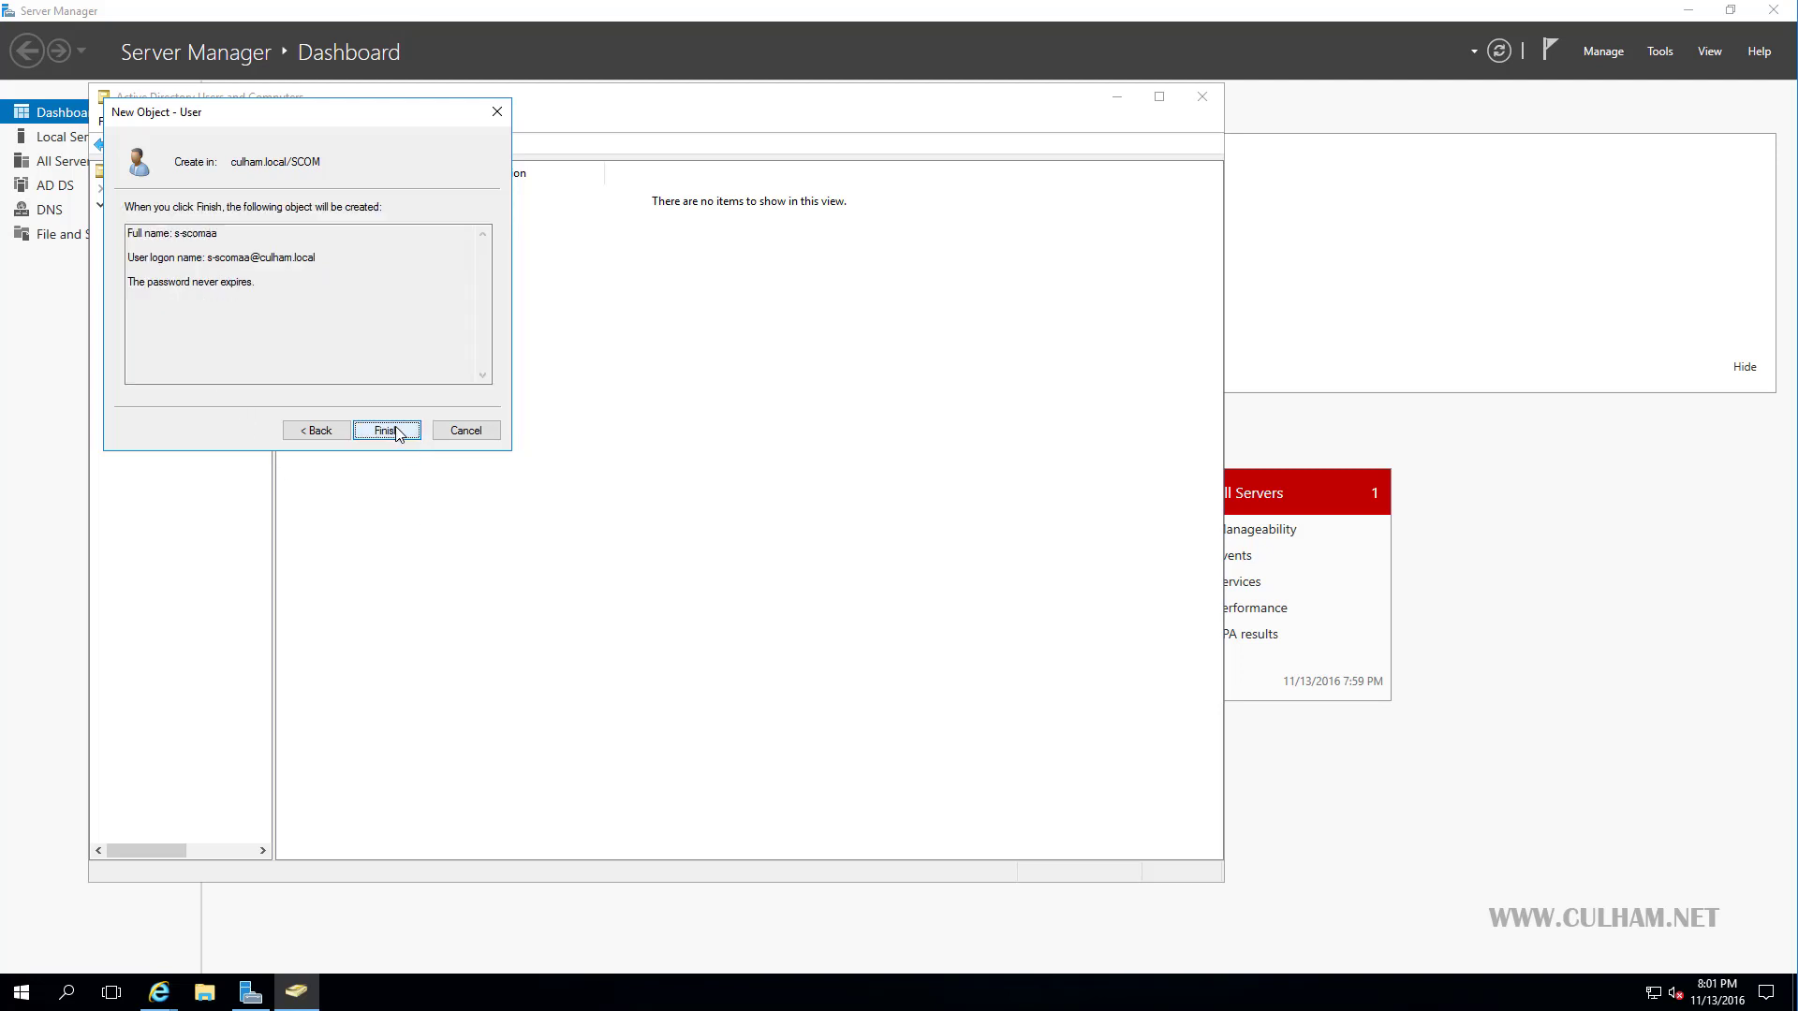
pyautogui.click(397, 432)
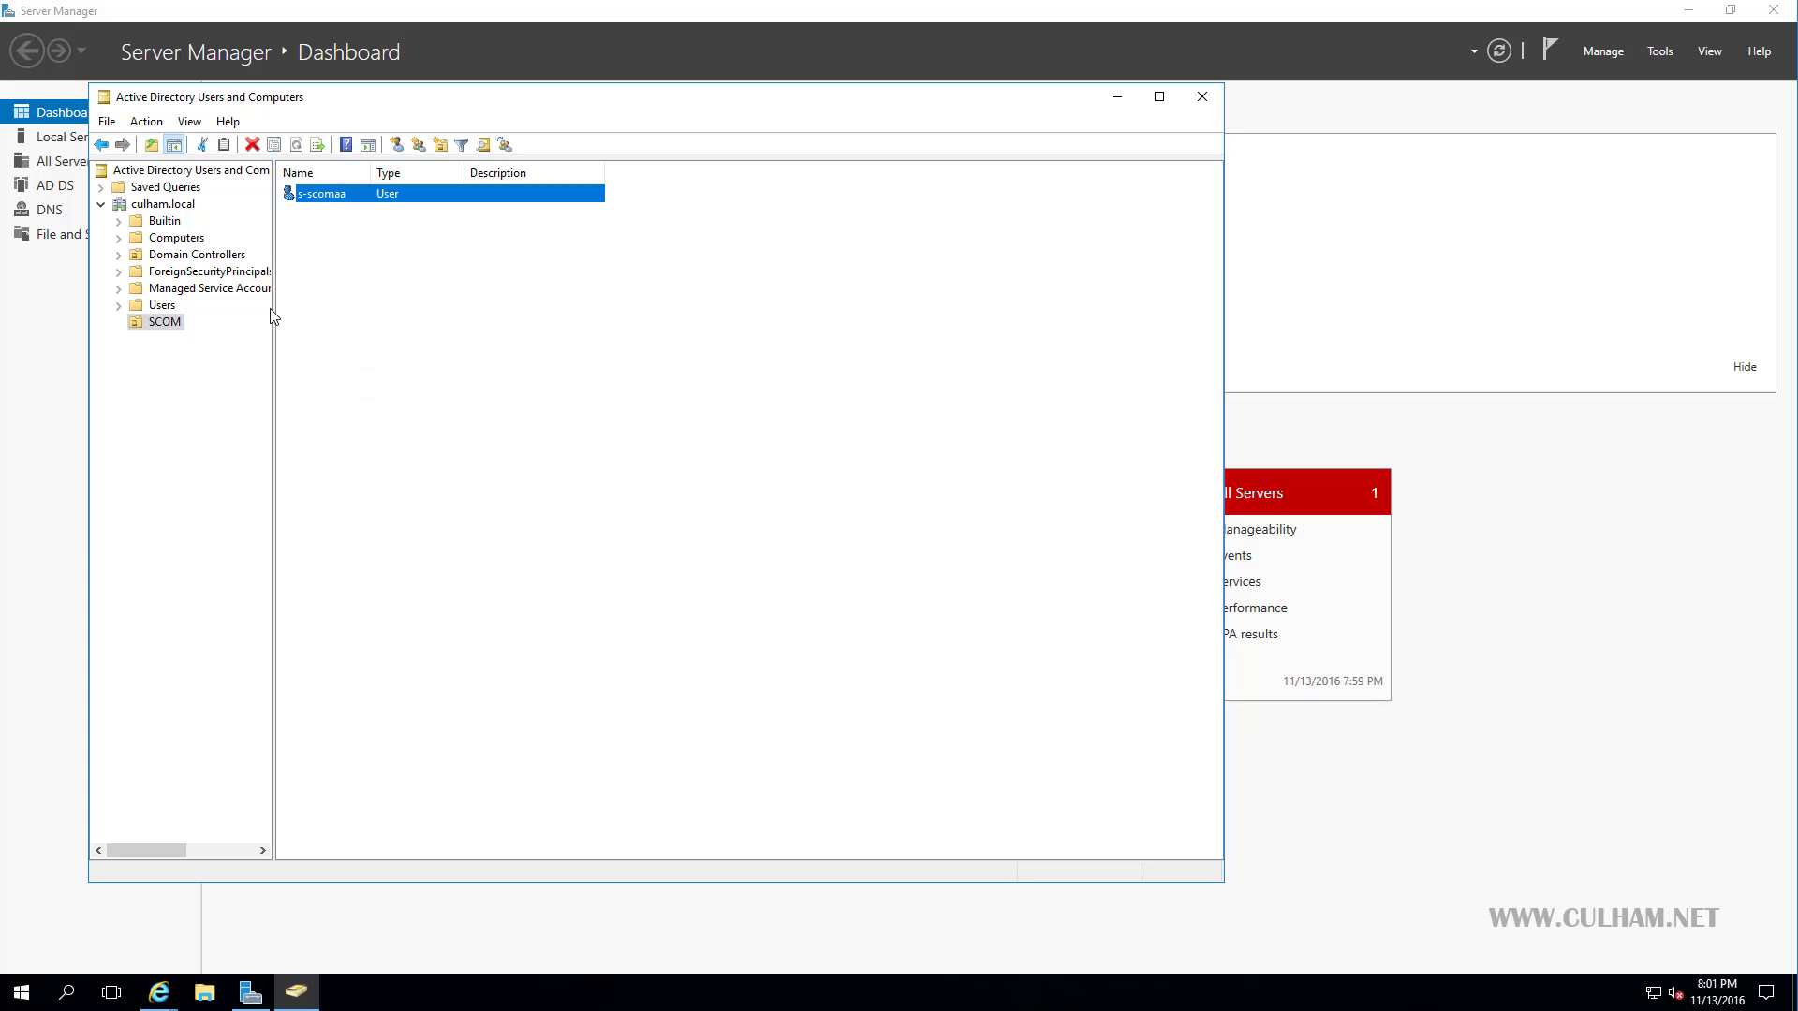
pyautogui.rightClick(160, 330)
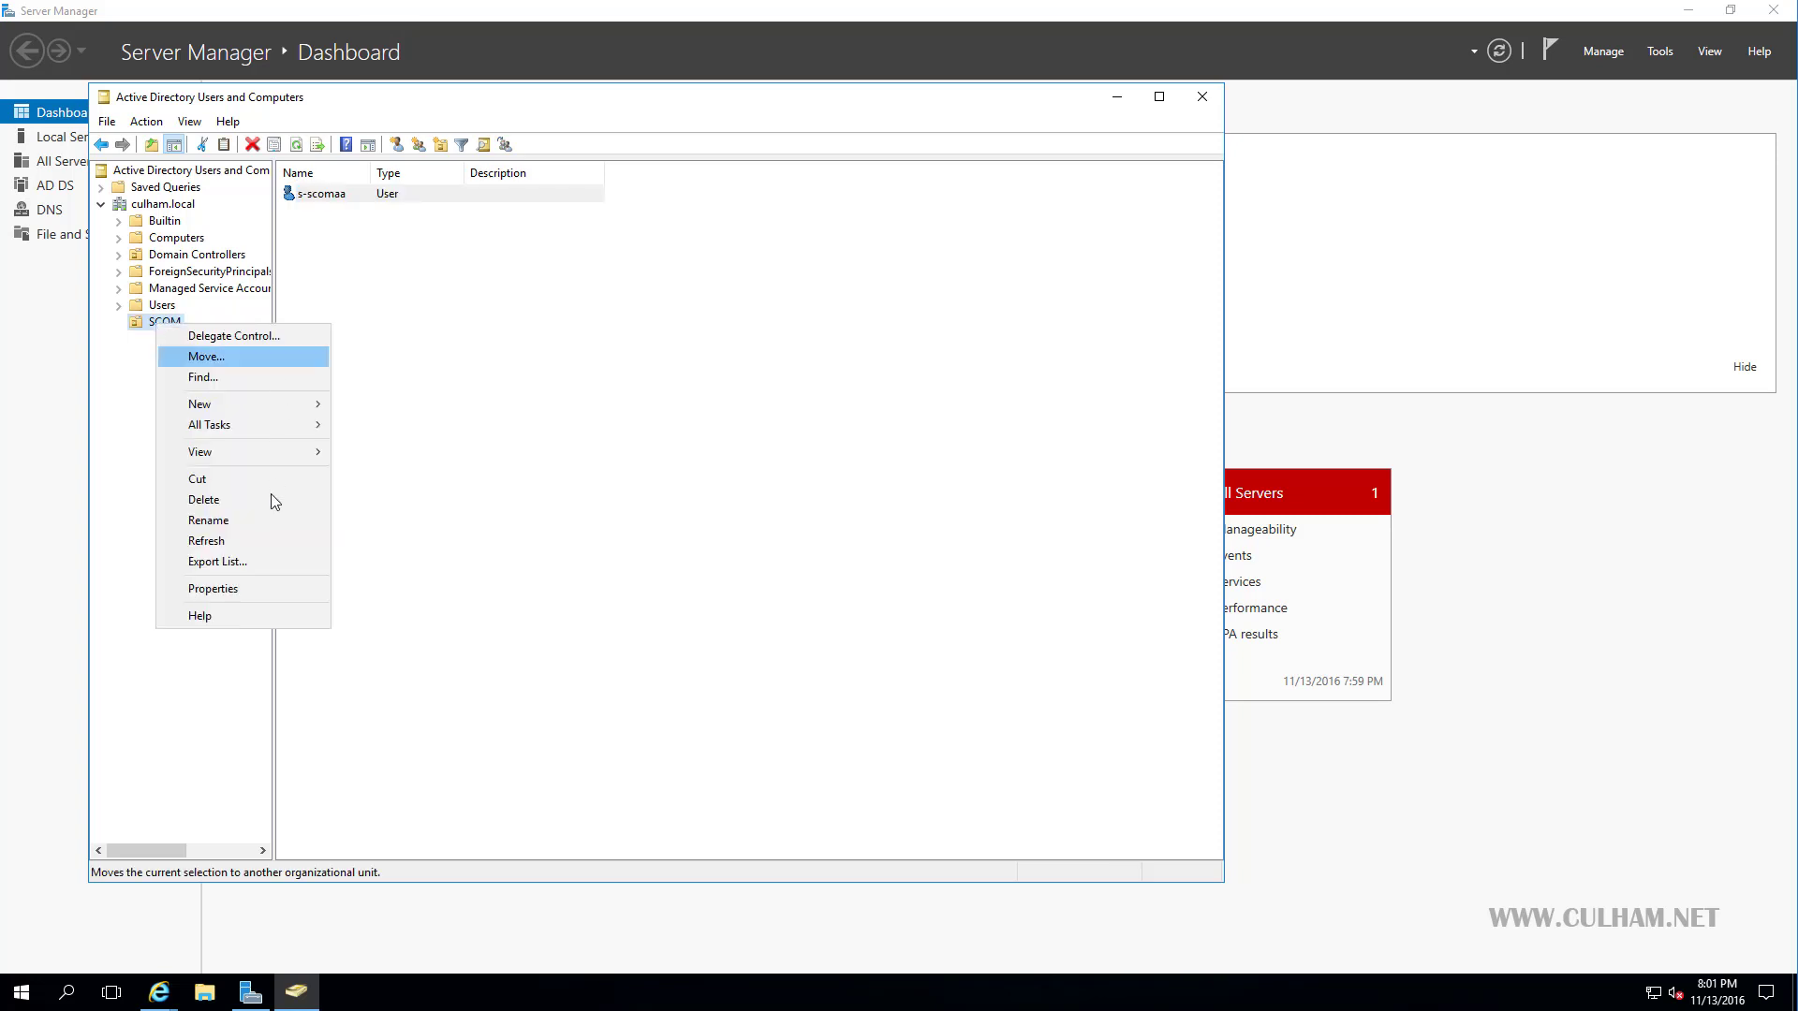
pyautogui.click(249, 502)
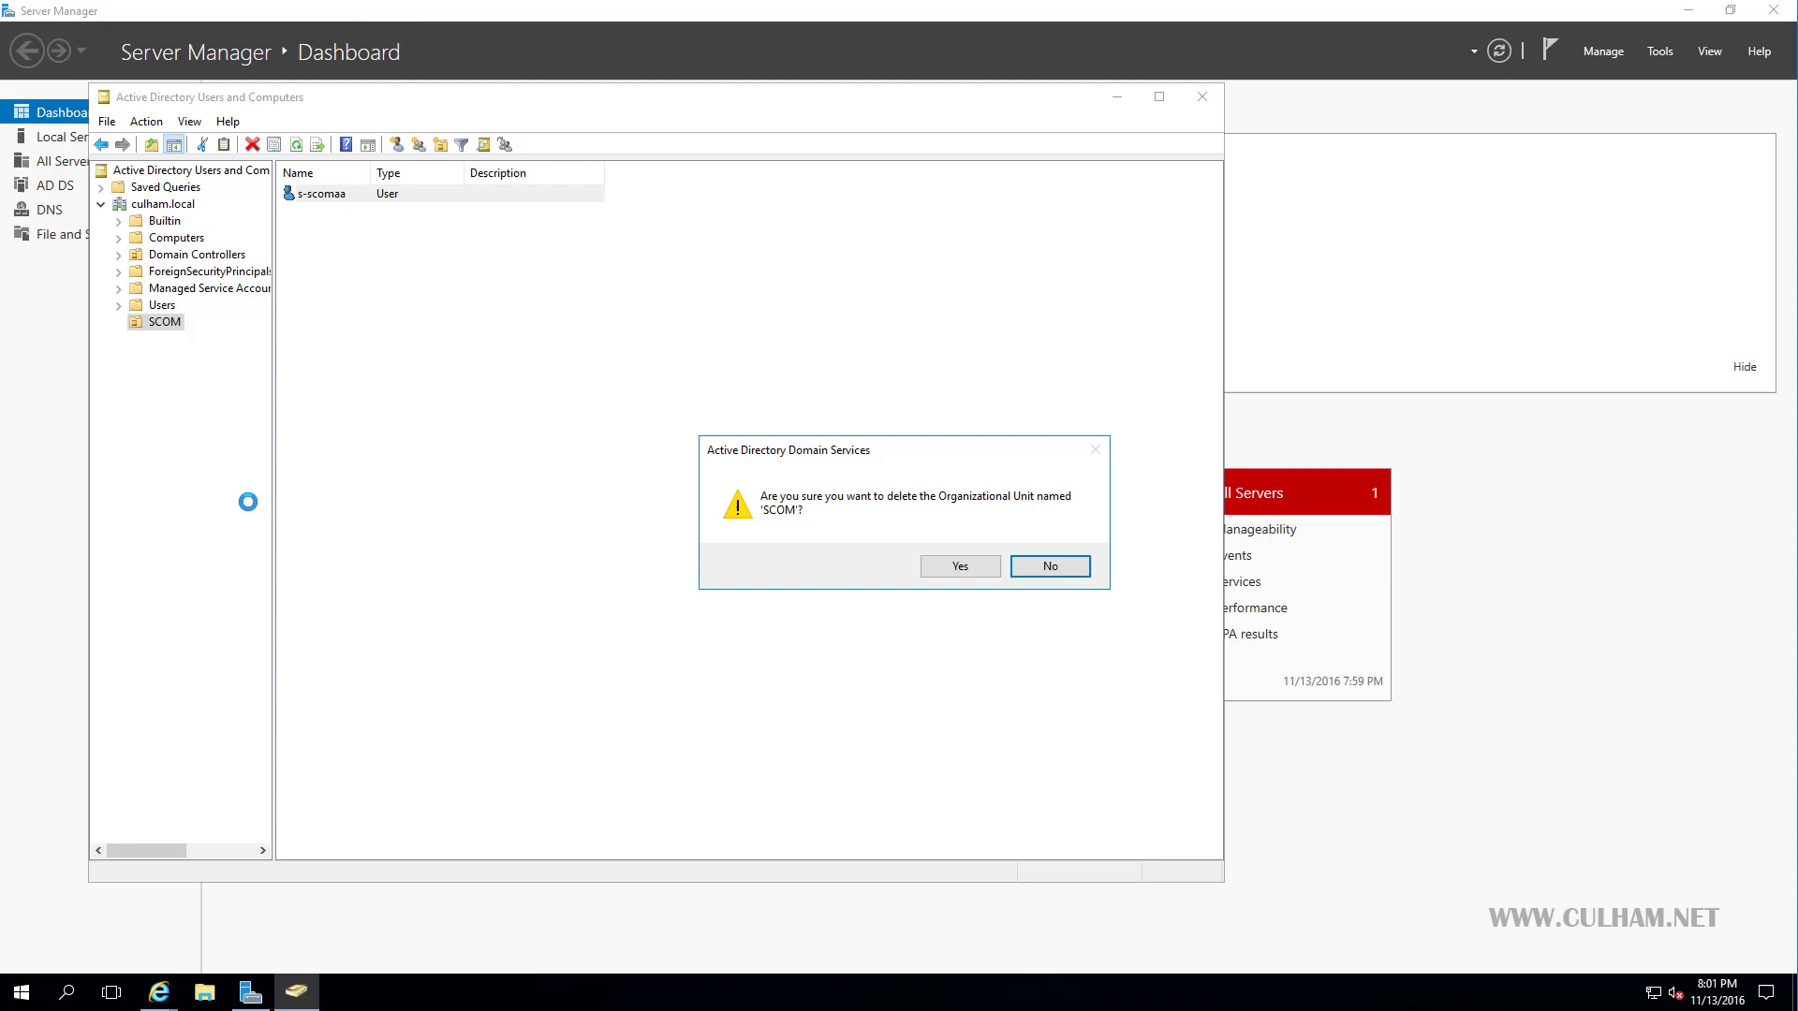
pyautogui.click(957, 567)
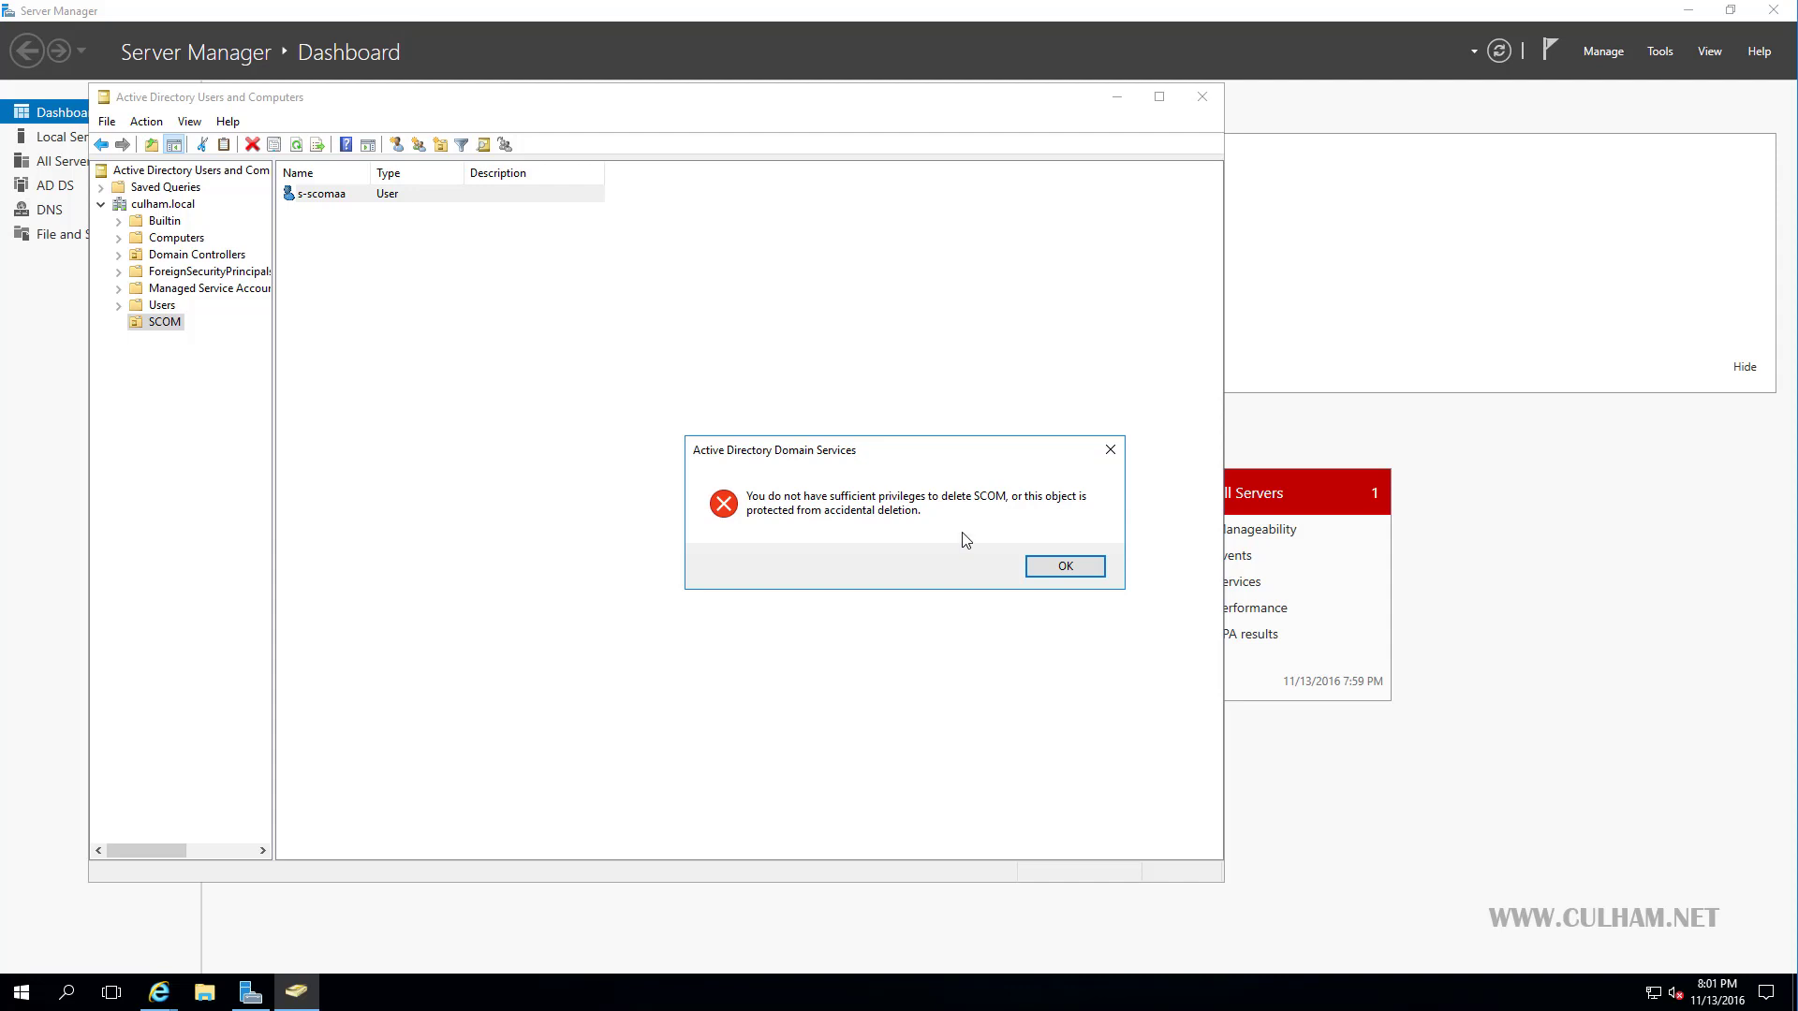
pyautogui.click(1065, 568)
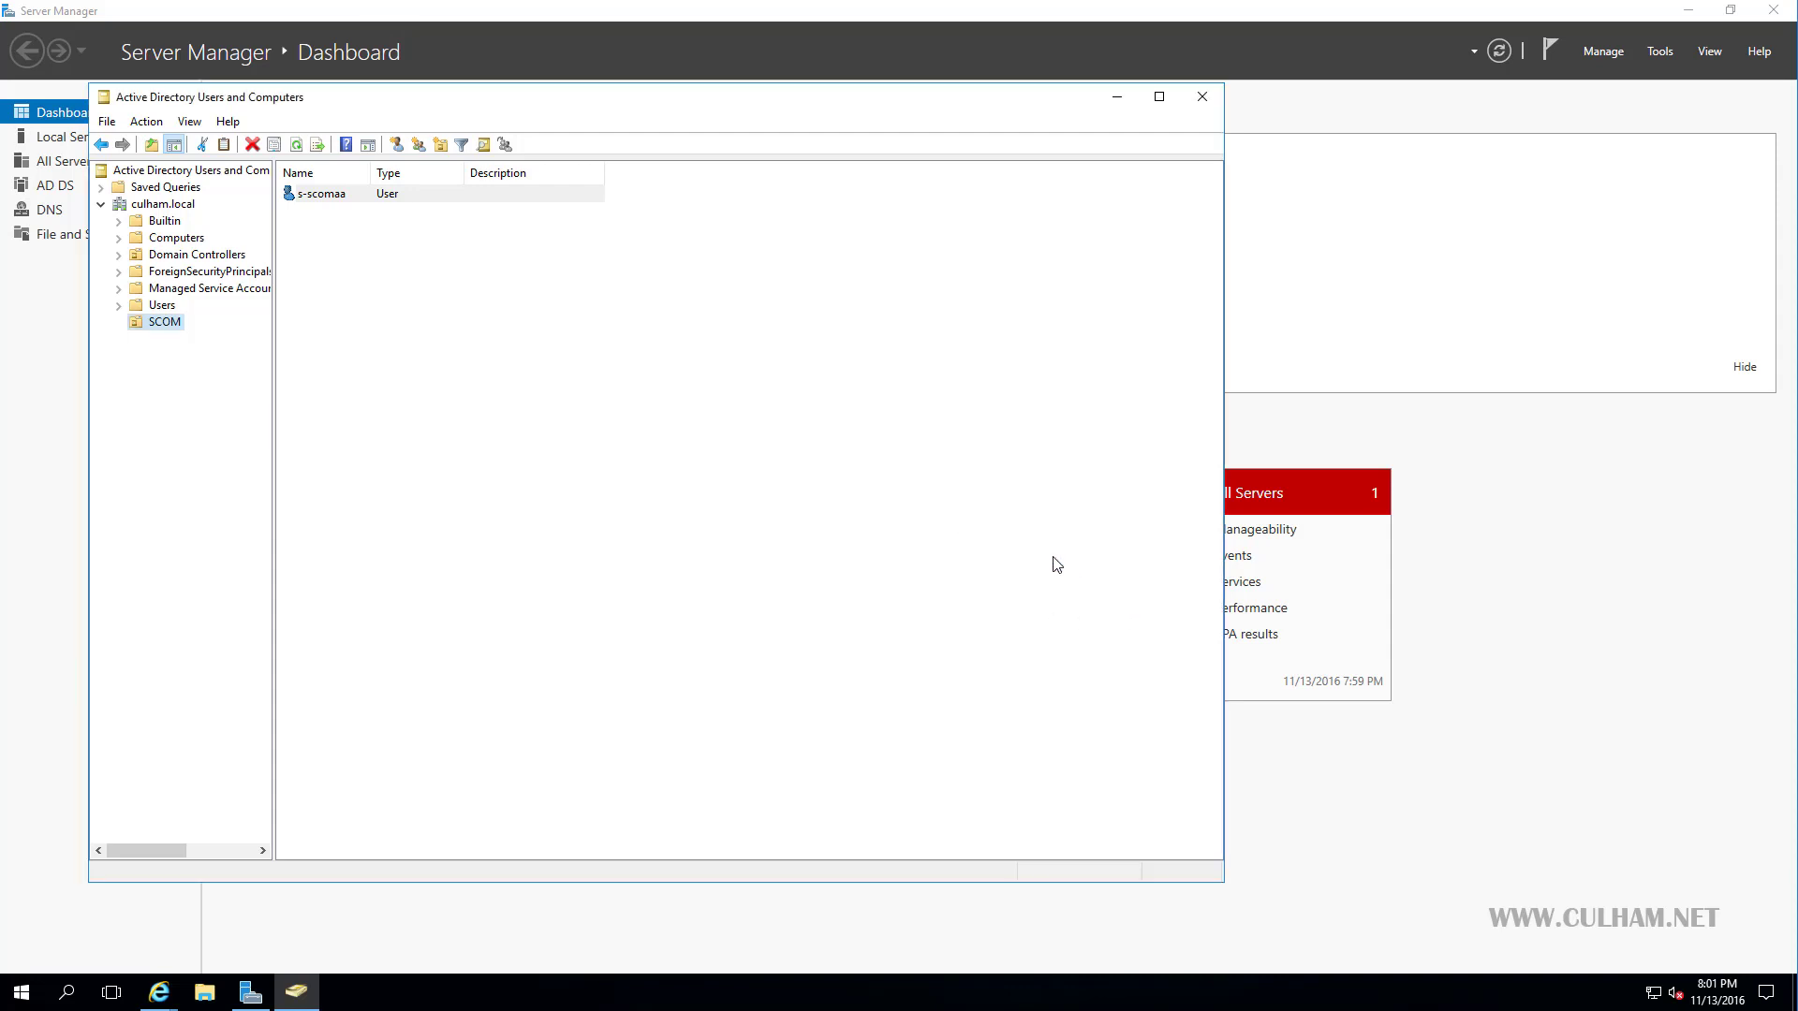
# Turn on Advanced Features in the View menu.
pyautogui.click(147, 122)
pyautogui.moveTo(200, 128)
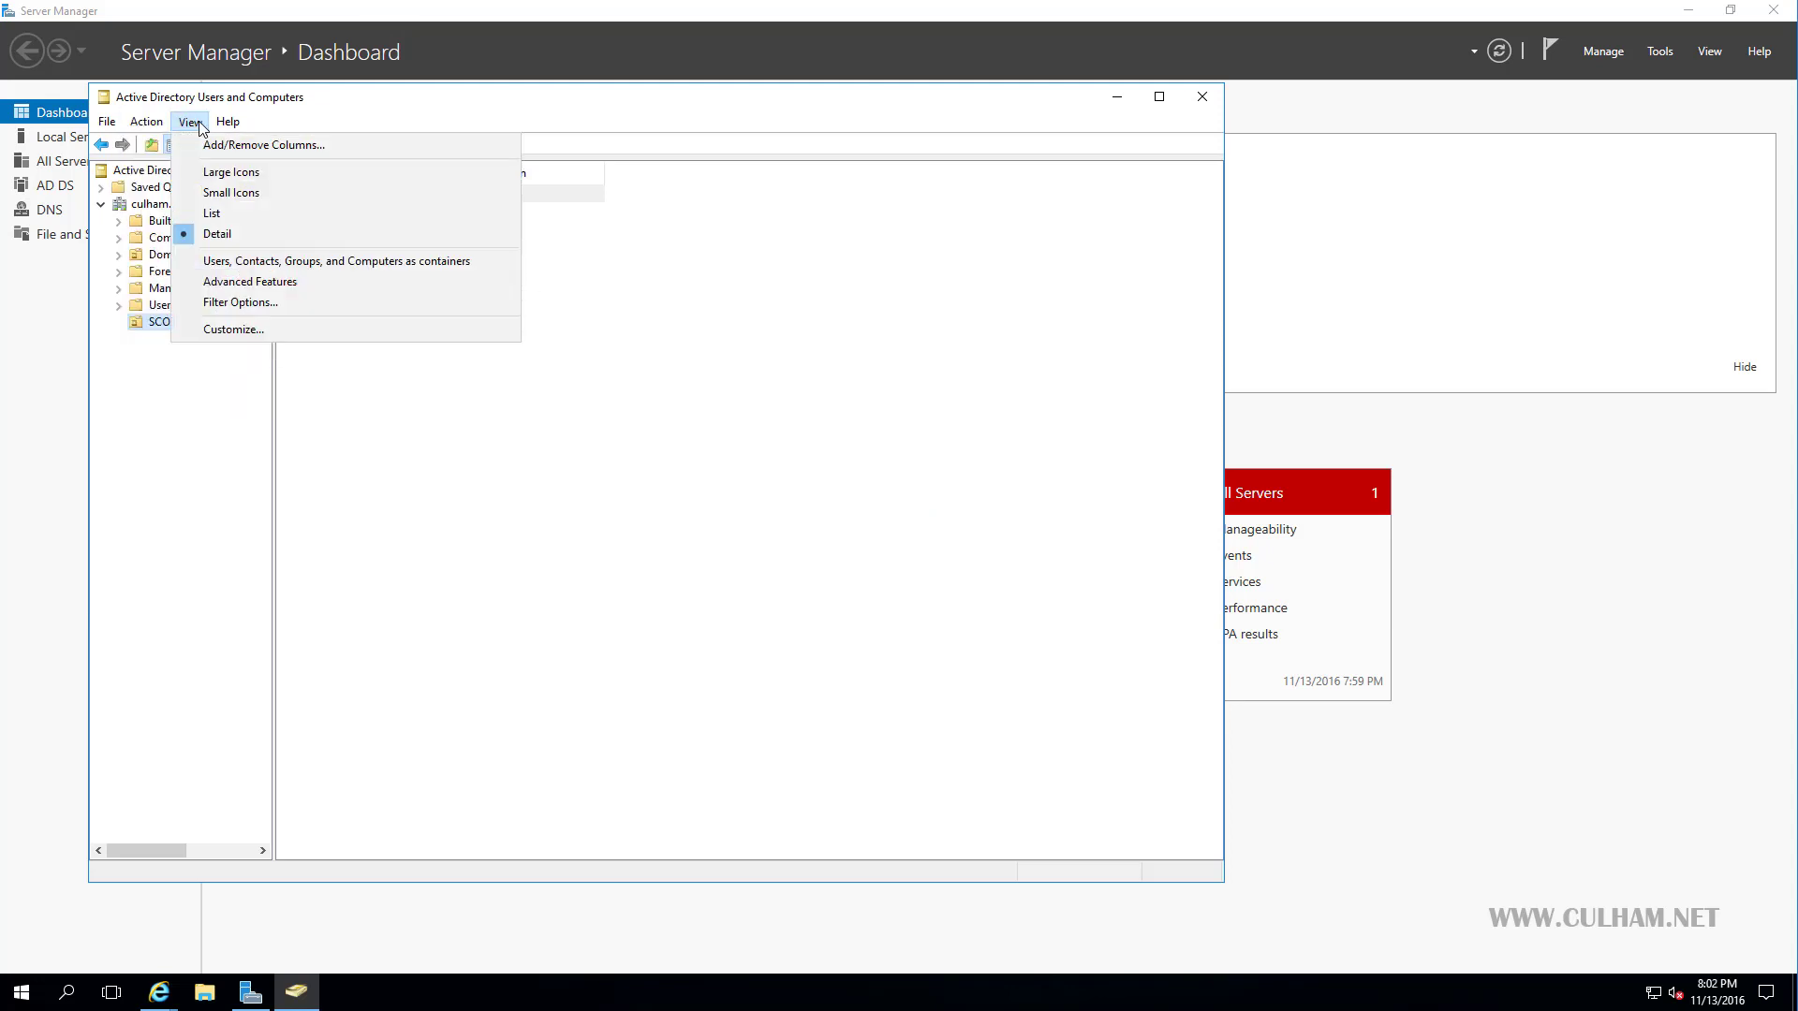
pyautogui.click(253, 283)
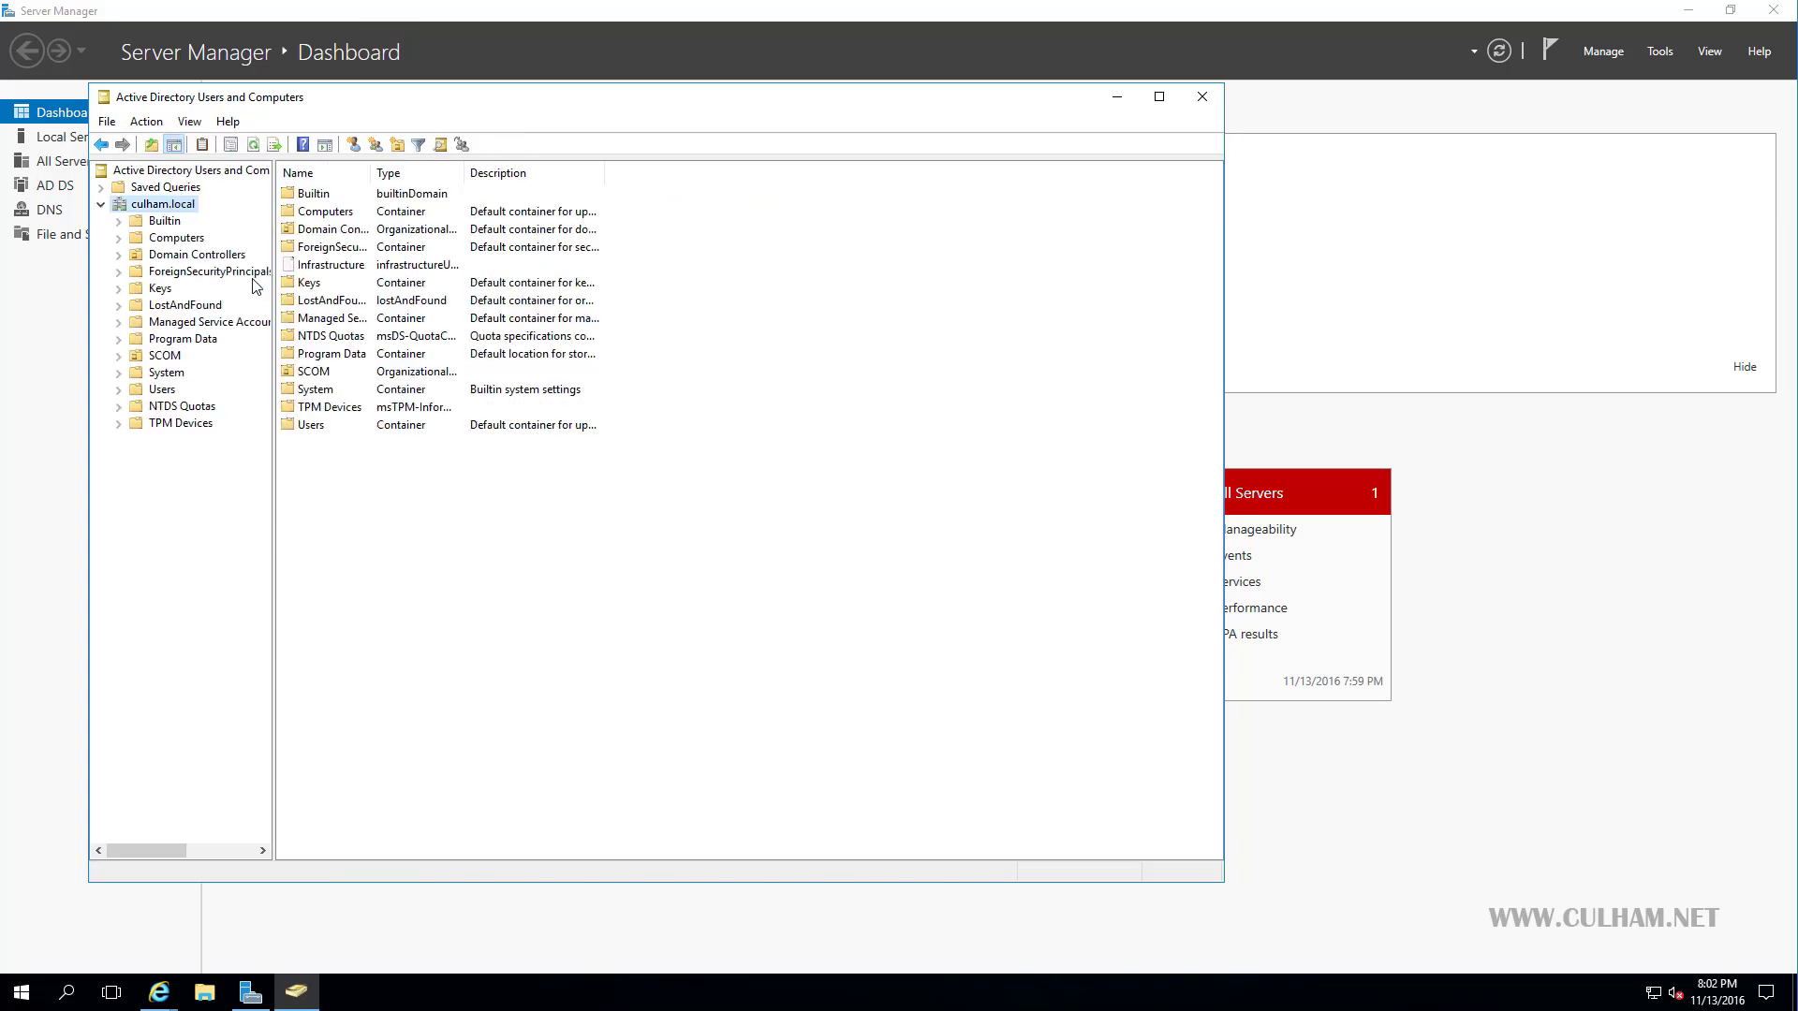
# Untick 'Protect object from accidental deletion' on the SCOM OU's Object tab and save.
pyautogui.rightClick(165, 357)
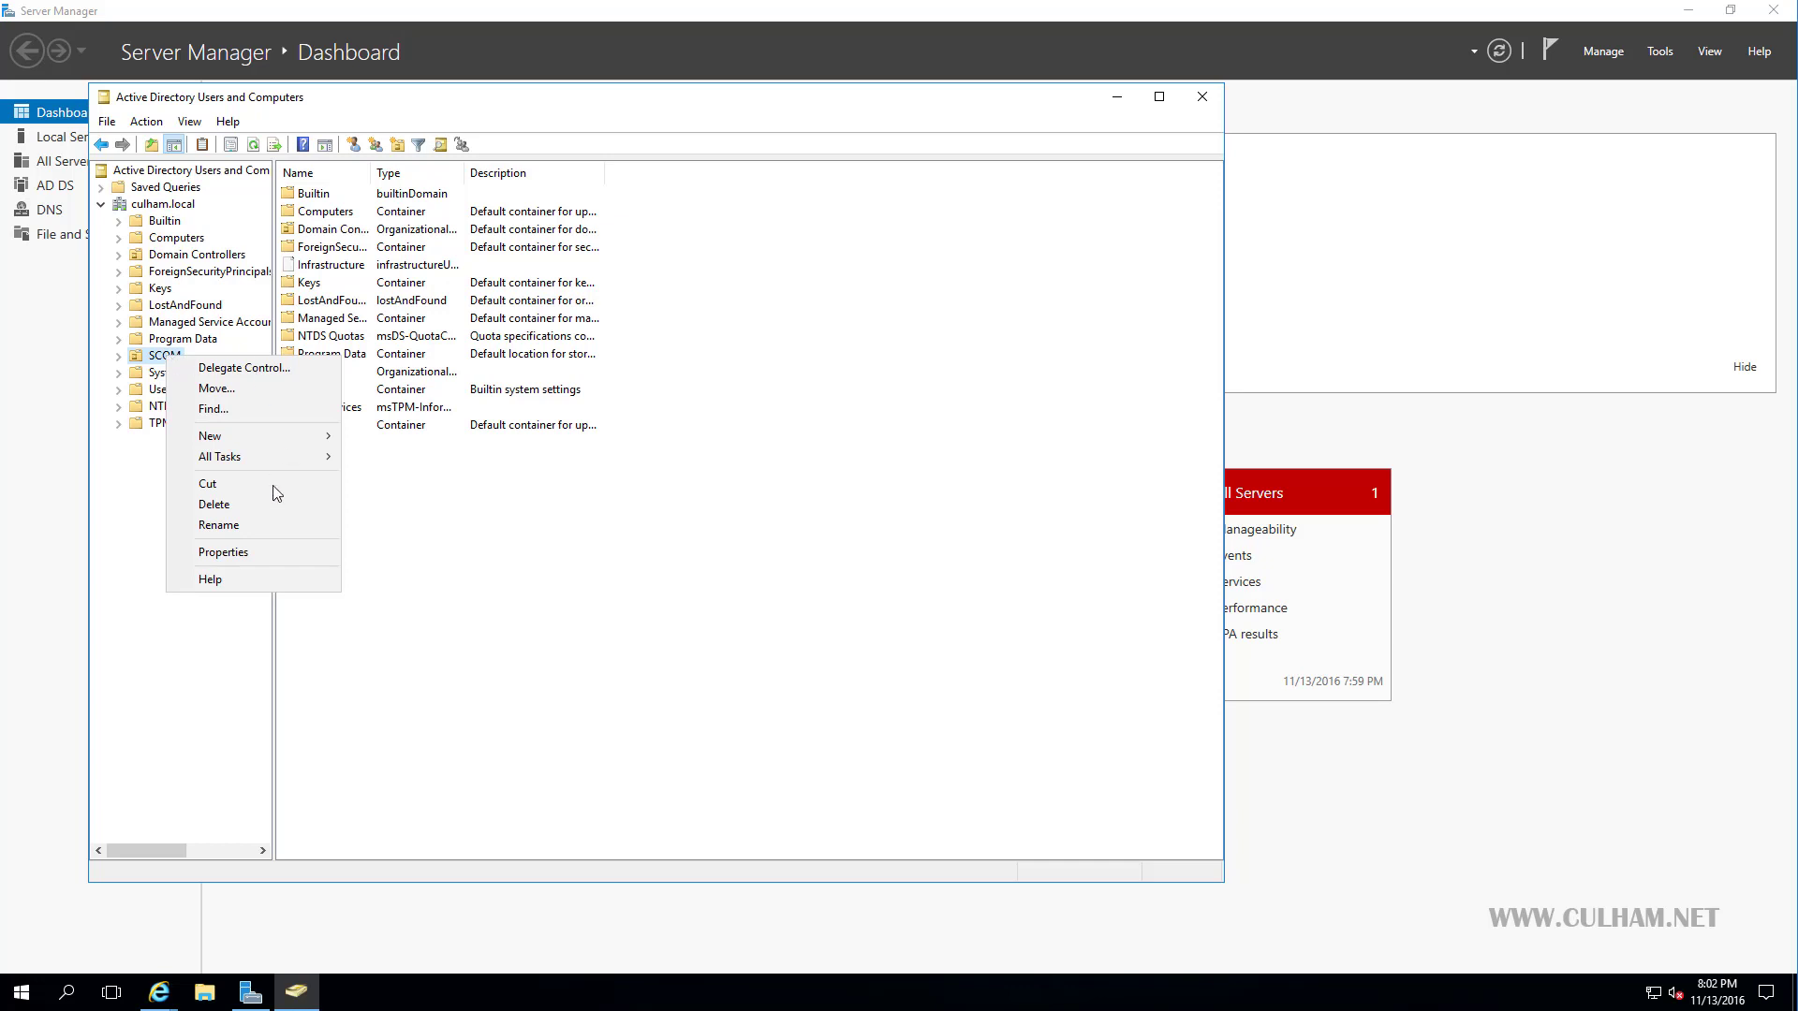
pyautogui.click(271, 554)
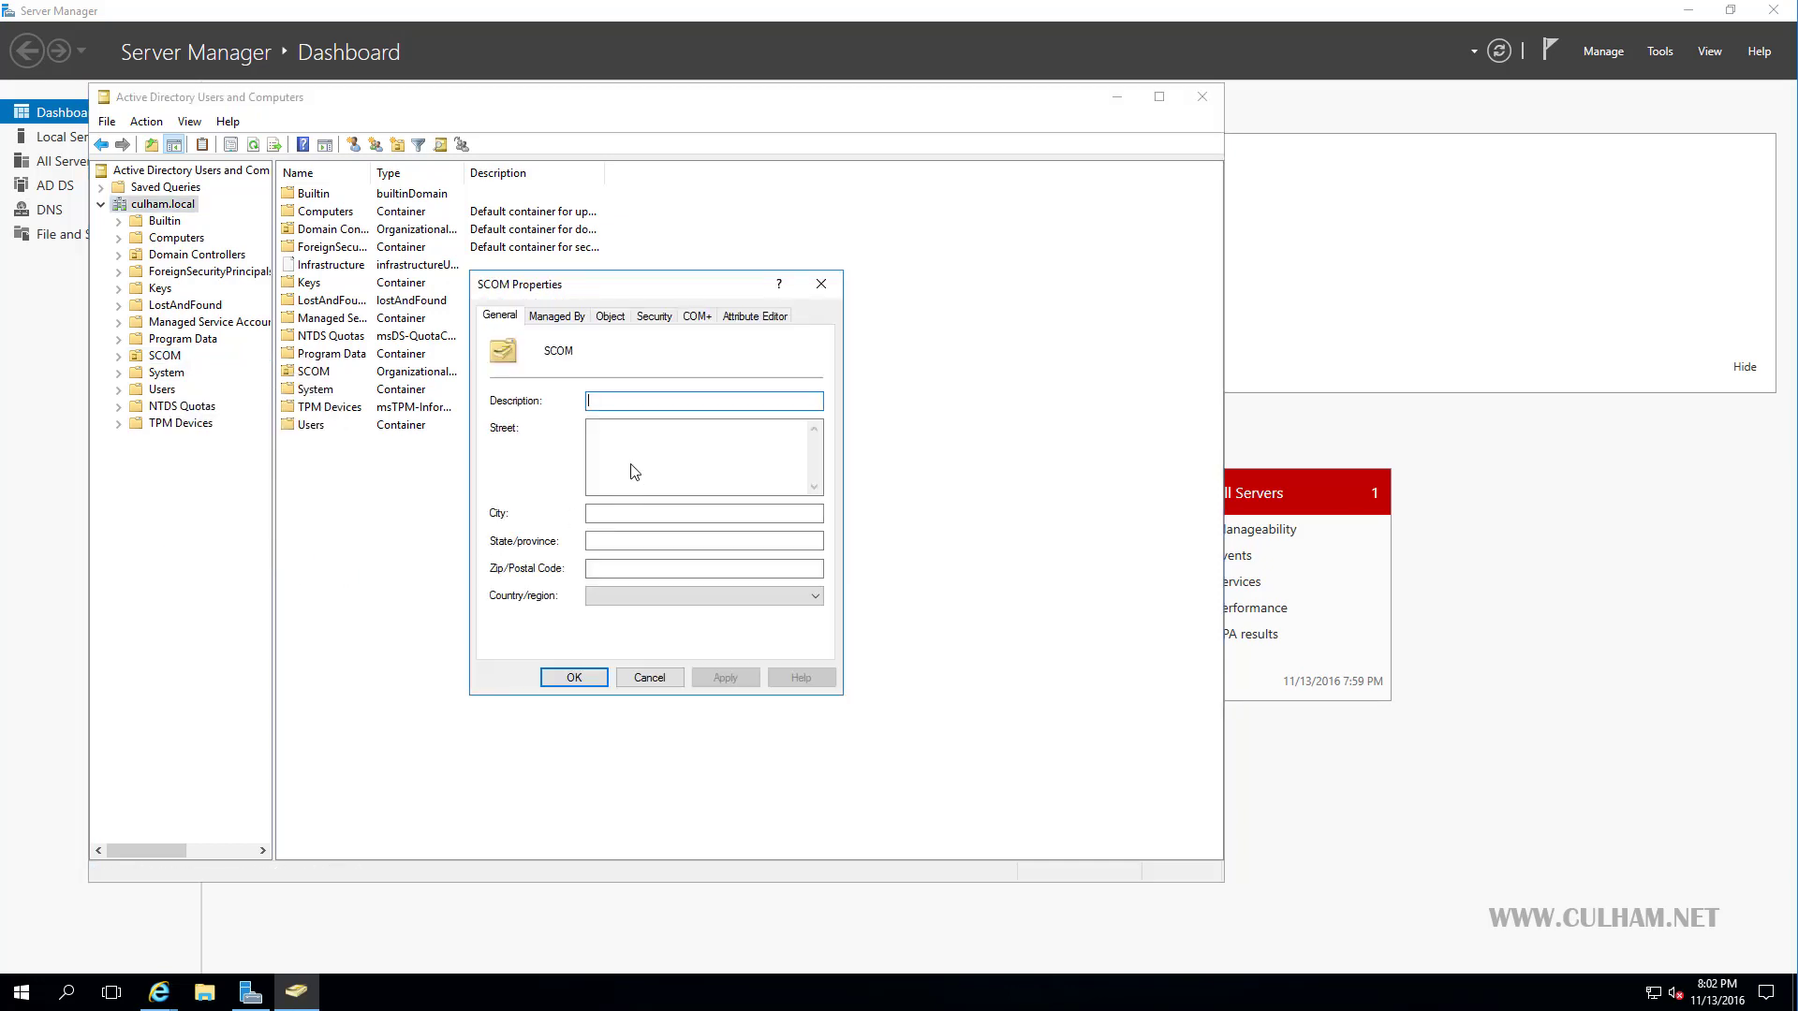
pyautogui.click(619, 318)
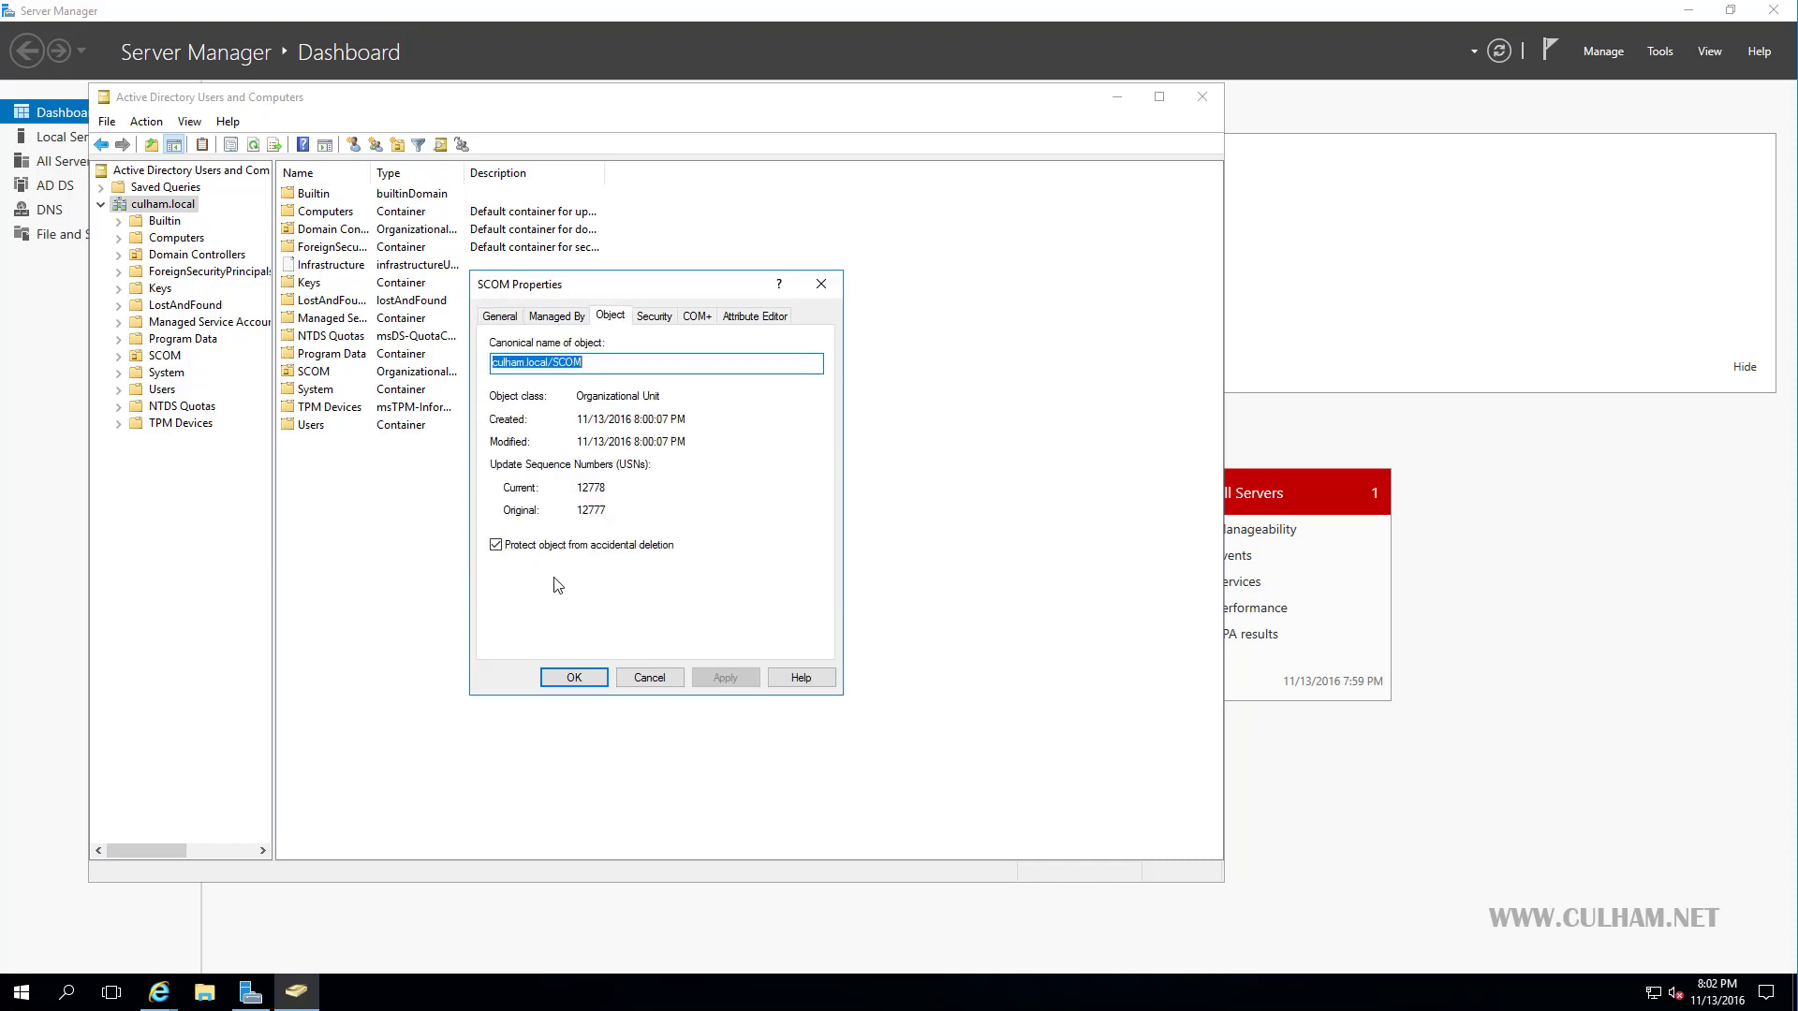
pyautogui.click(496, 545)
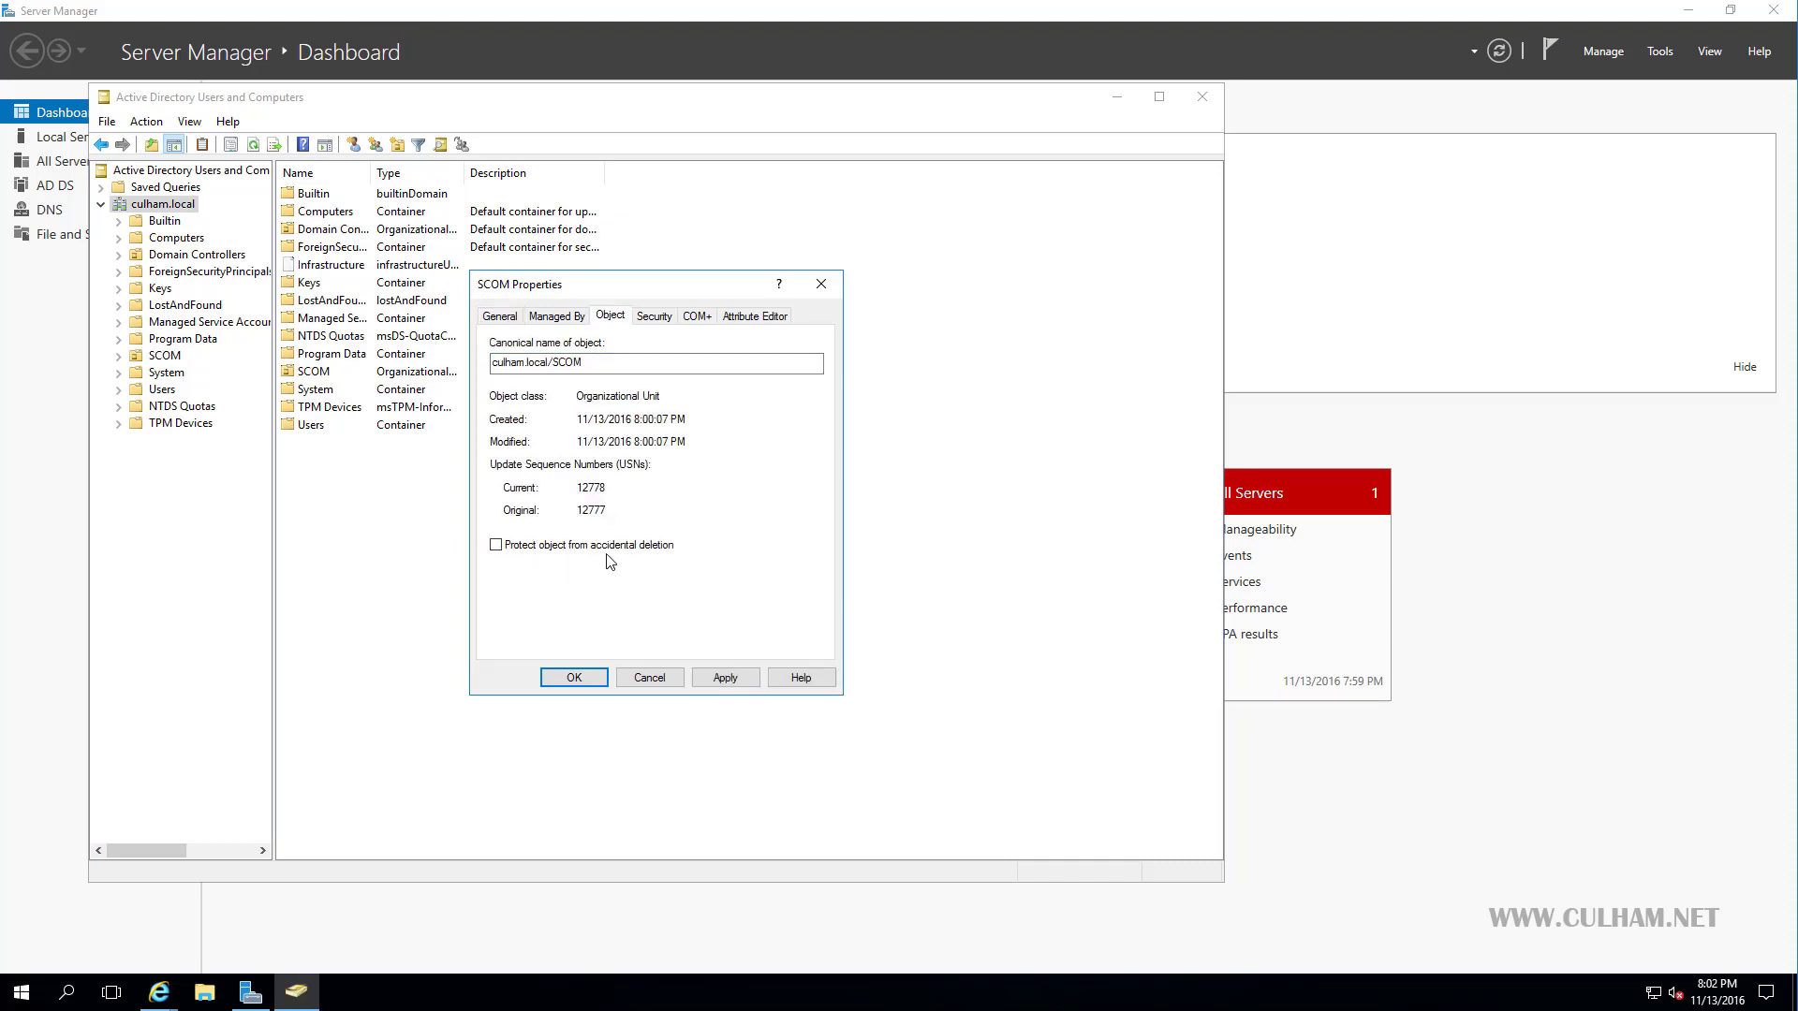
pyautogui.click(584, 681)
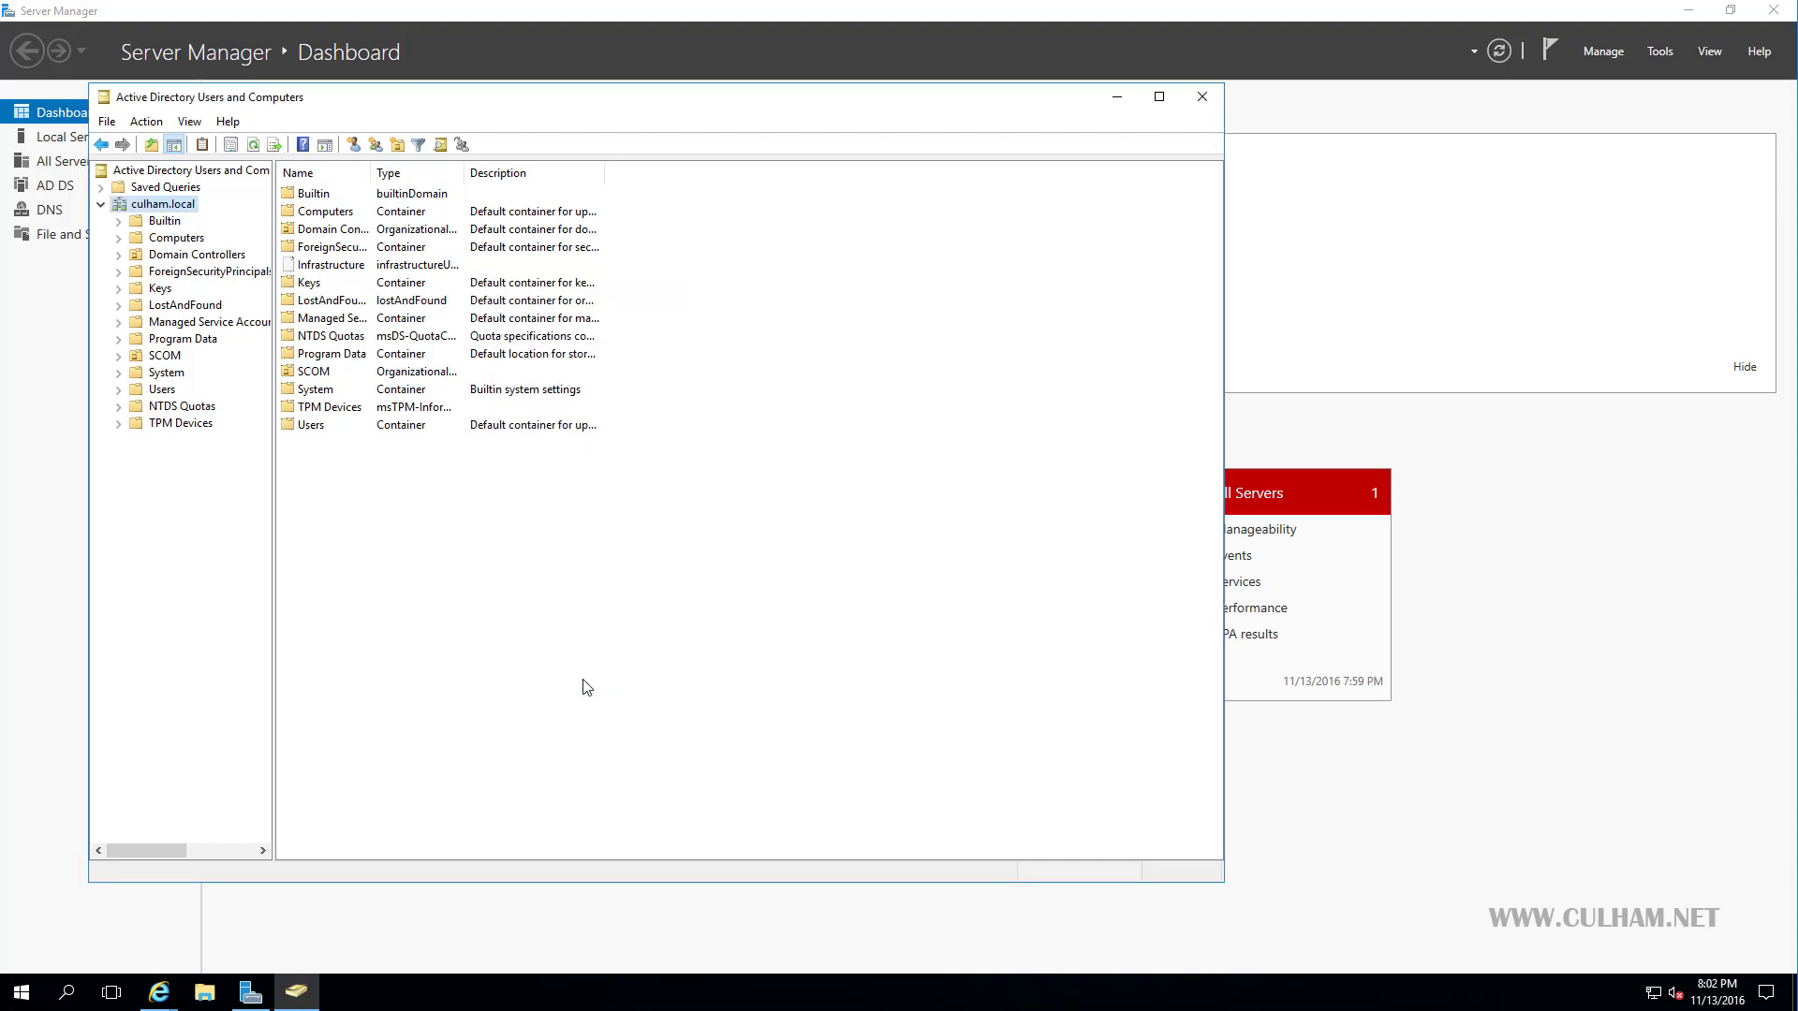
pyautogui.rightClick(162, 358)
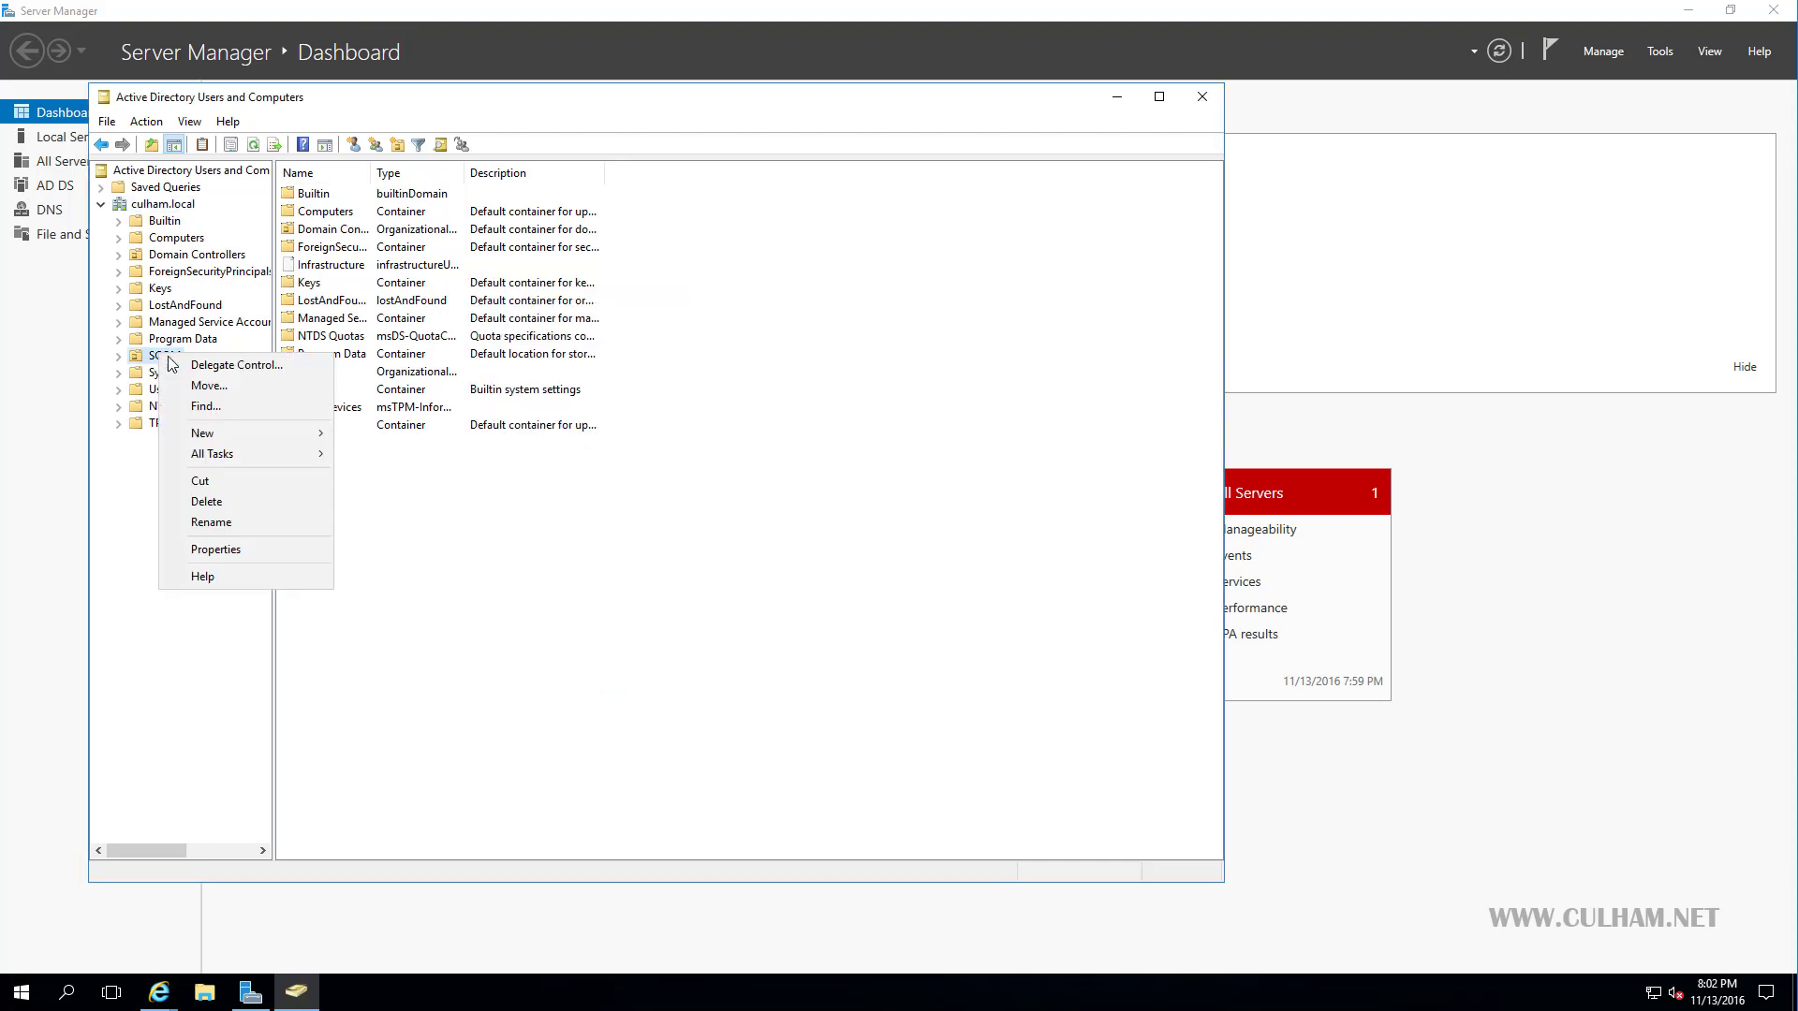
# Delete the SCOM OU, confirming the subtree deletion of all its contents.
pyautogui.click(237, 502)
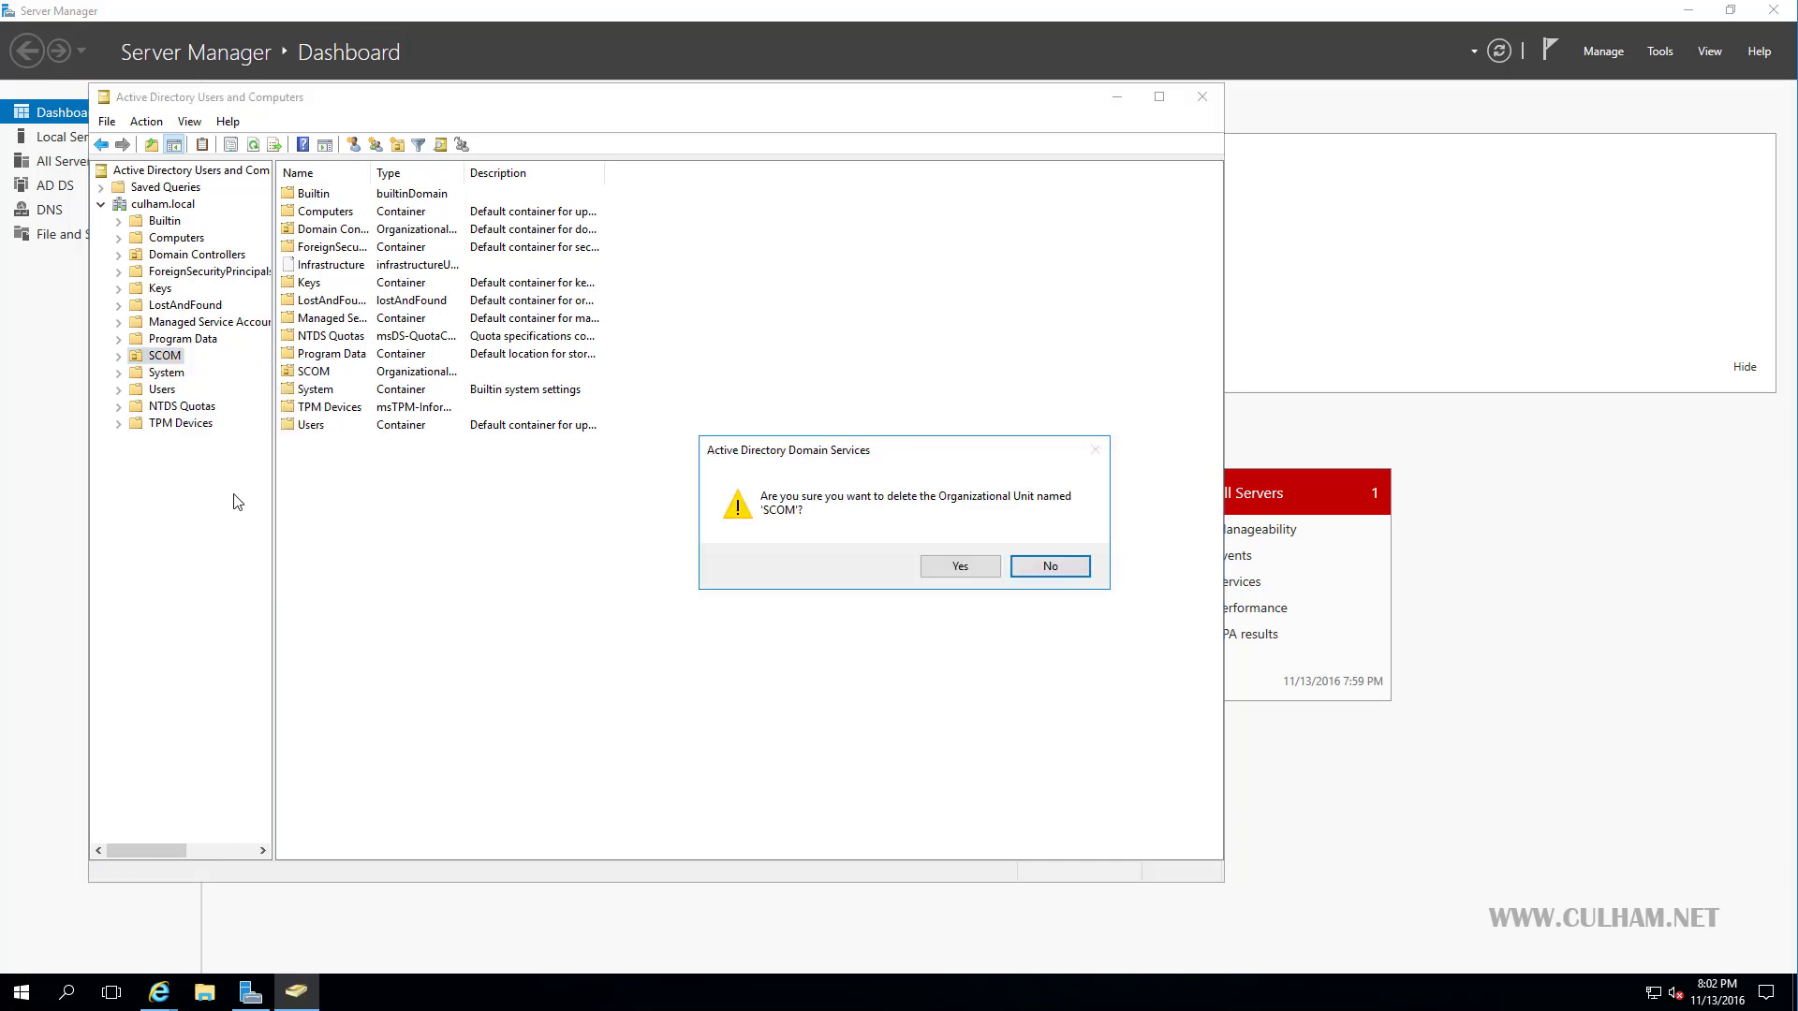
pyautogui.click(960, 566)
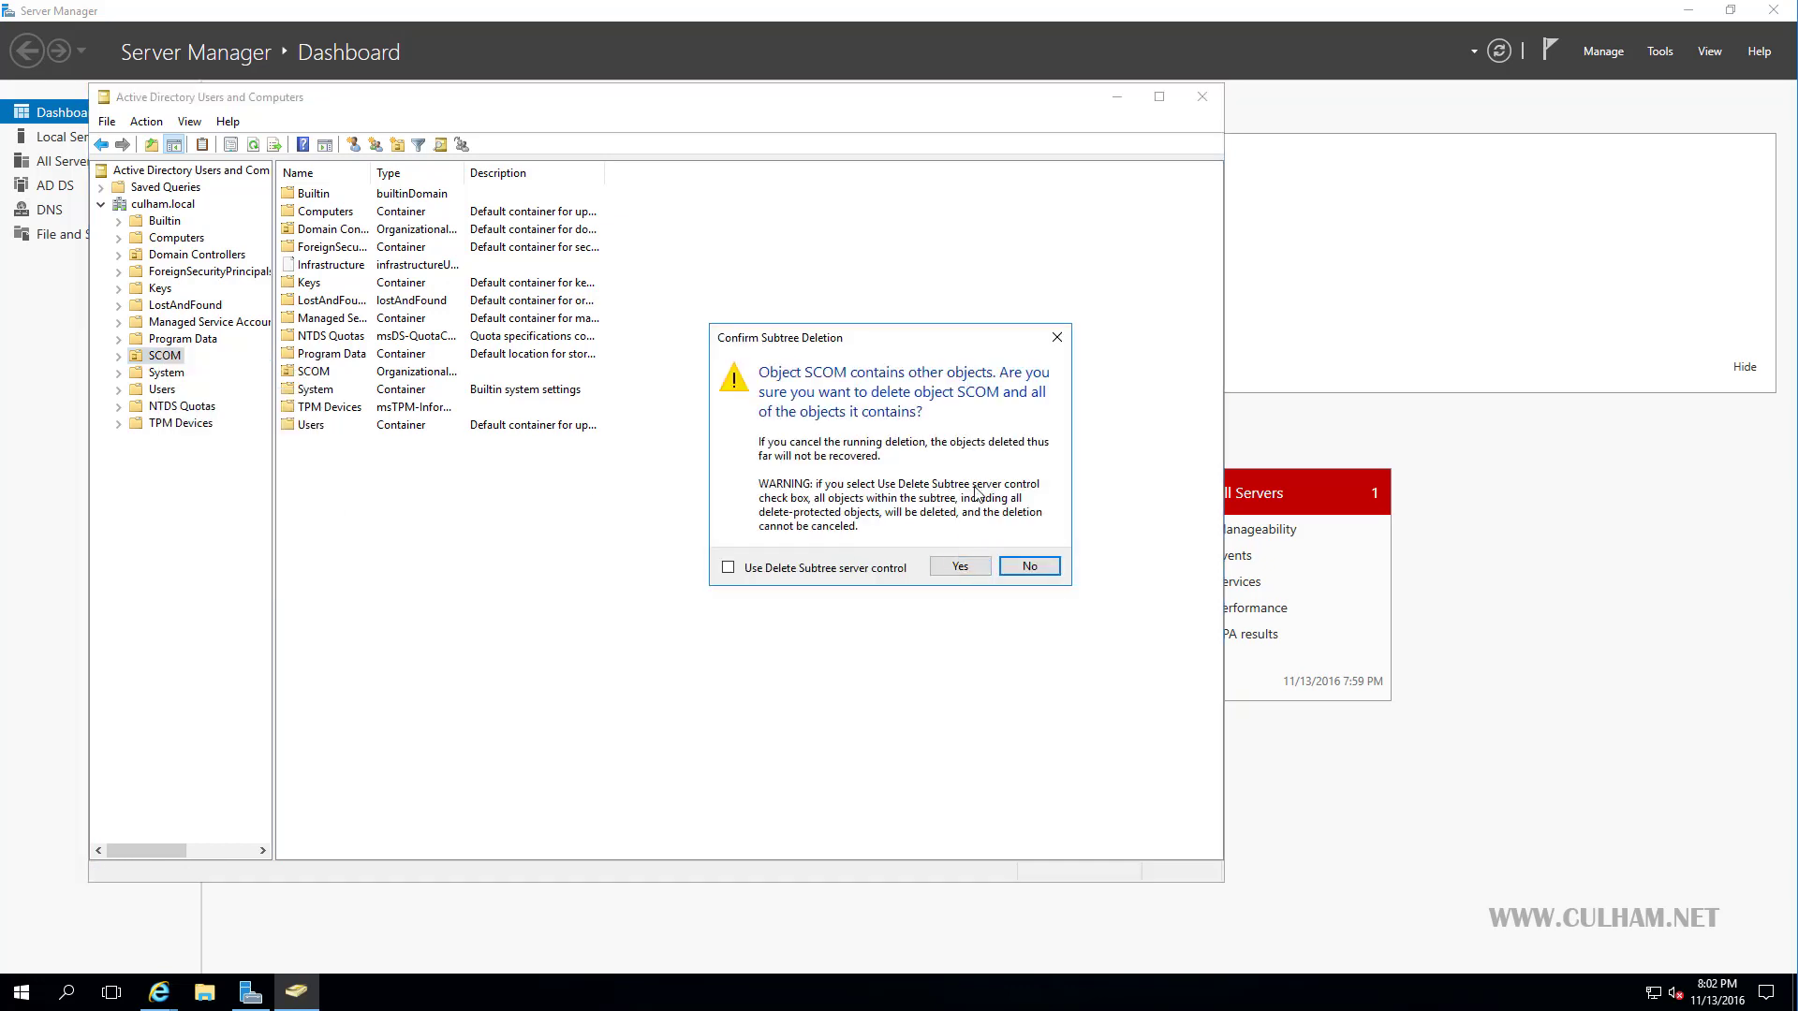
pyautogui.click(974, 573)
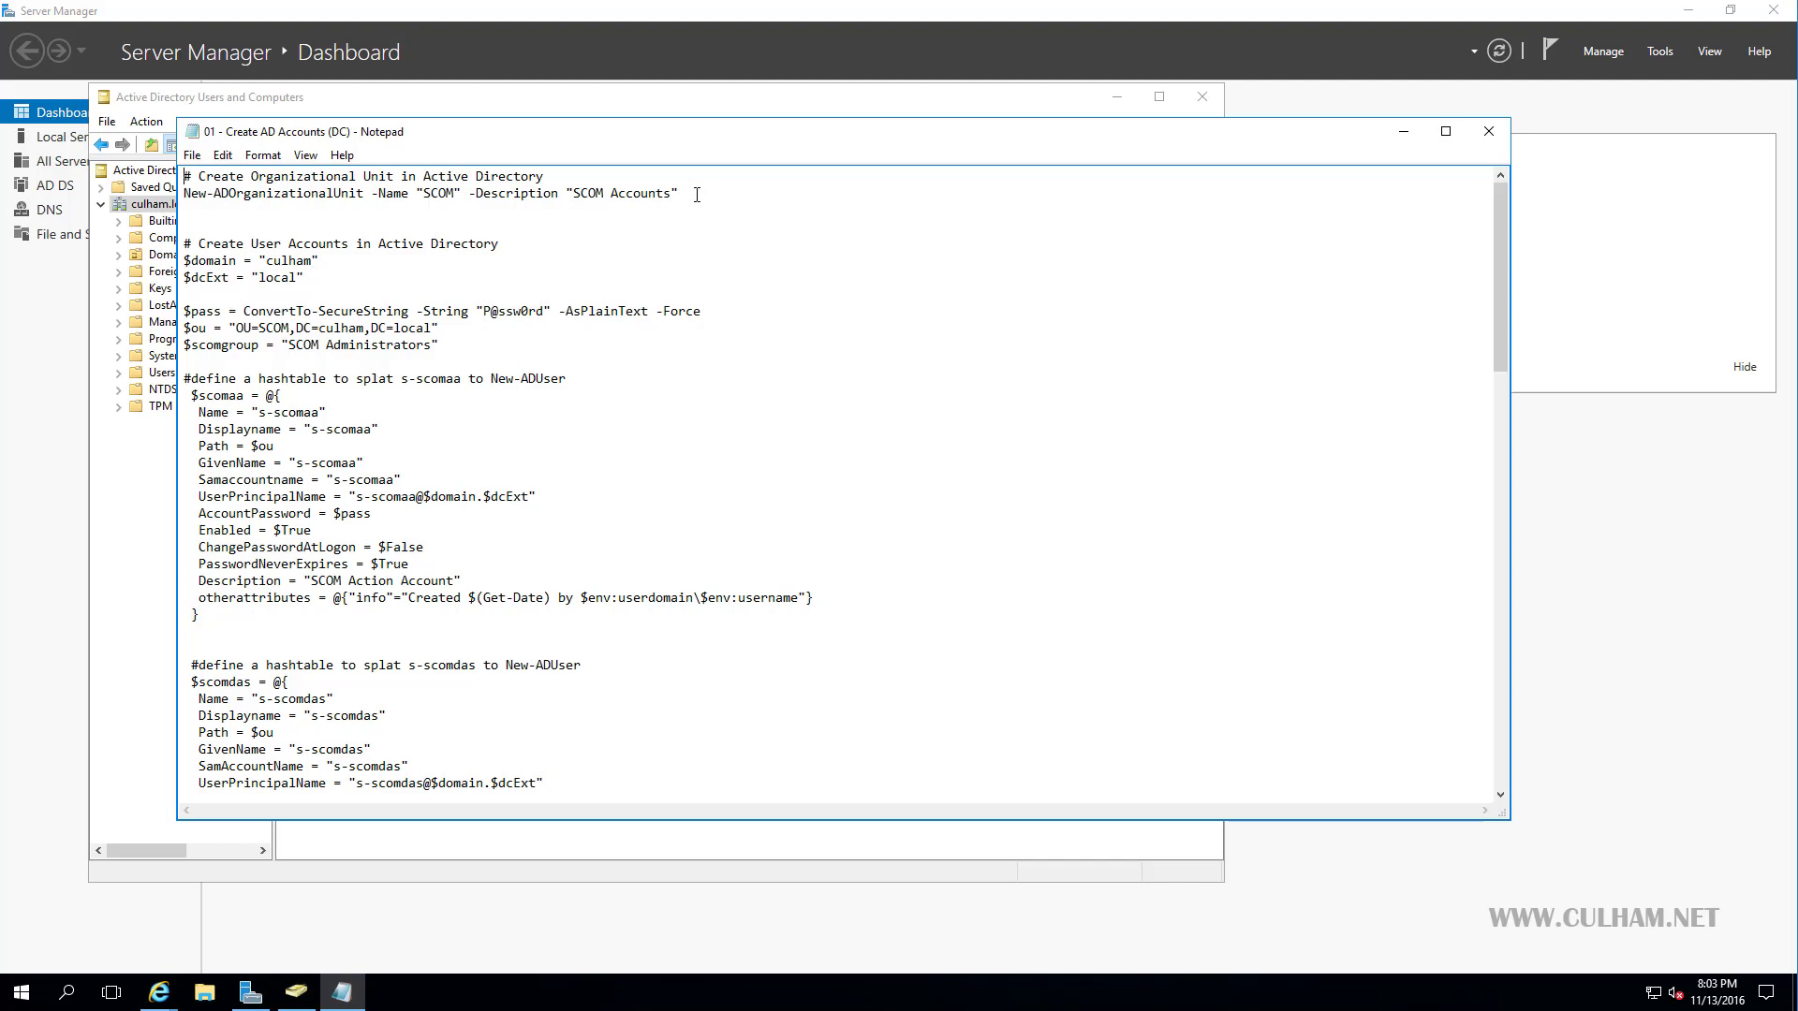
pyautogui.moveTo(460, 196); pyautogui.dragTo(423, 197)
pyautogui.click(429, 345)
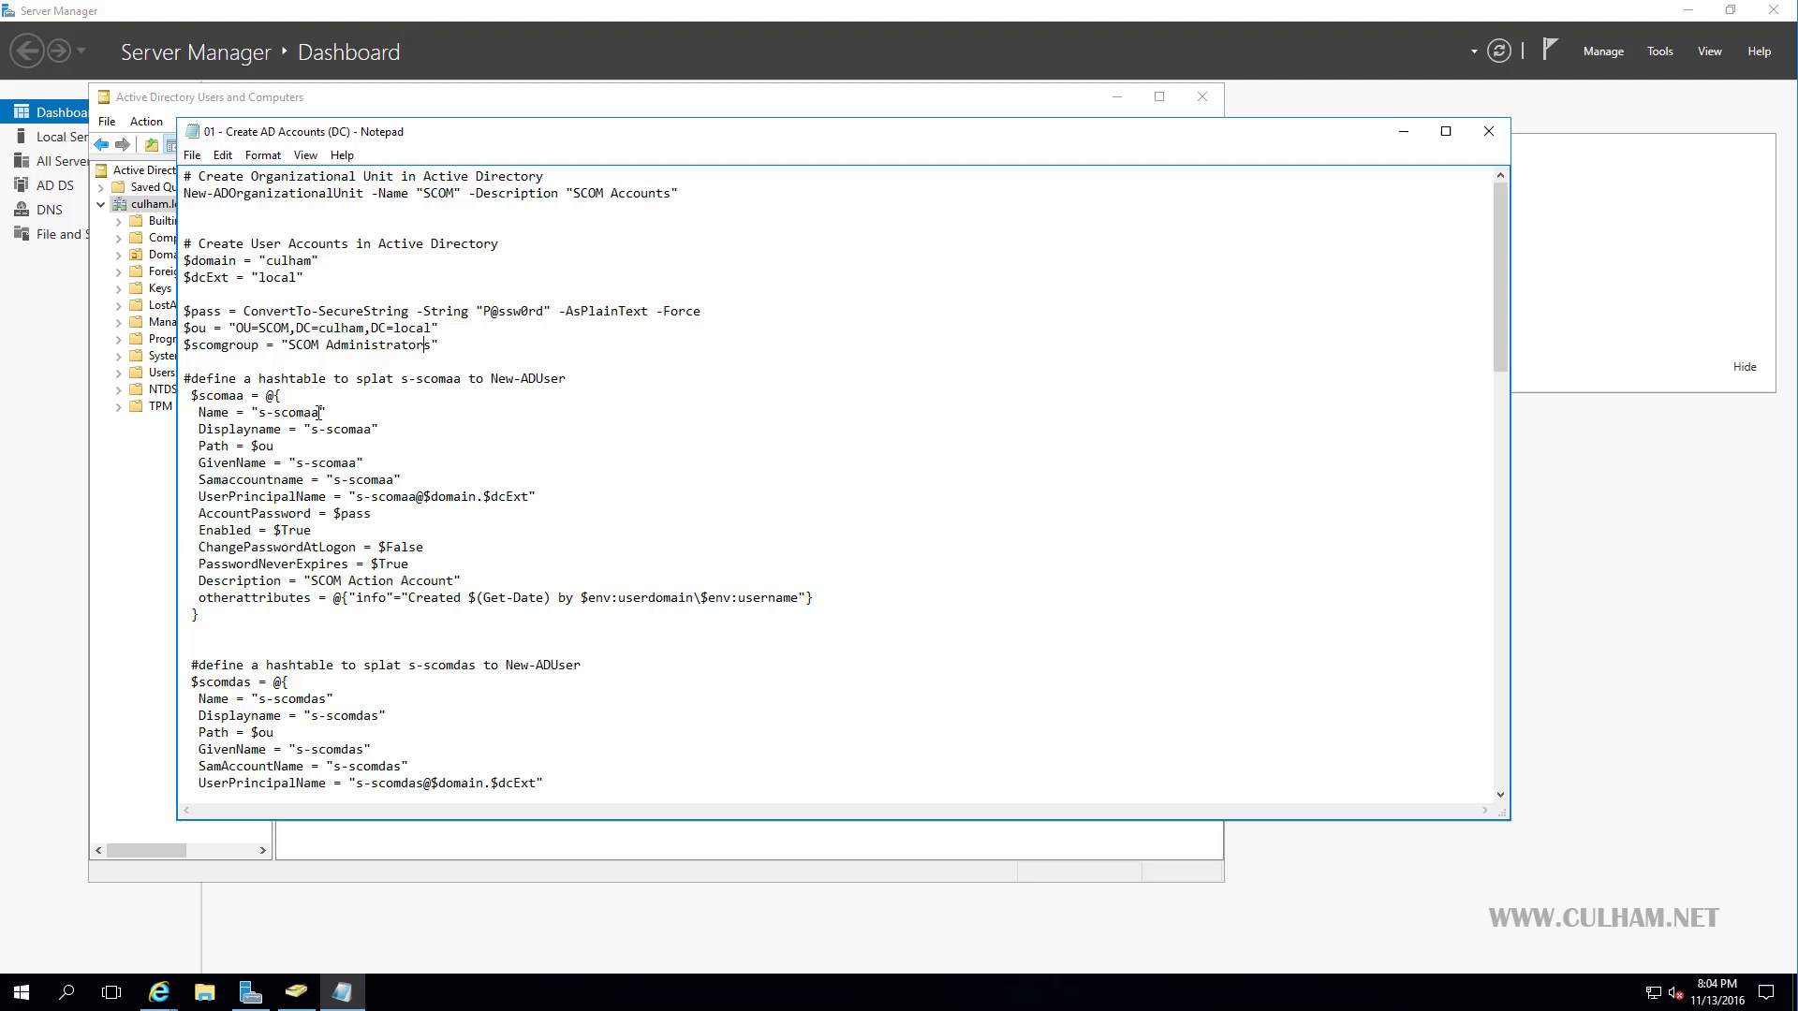
pyautogui.moveTo(320, 411); pyautogui.dragTo(260, 413)
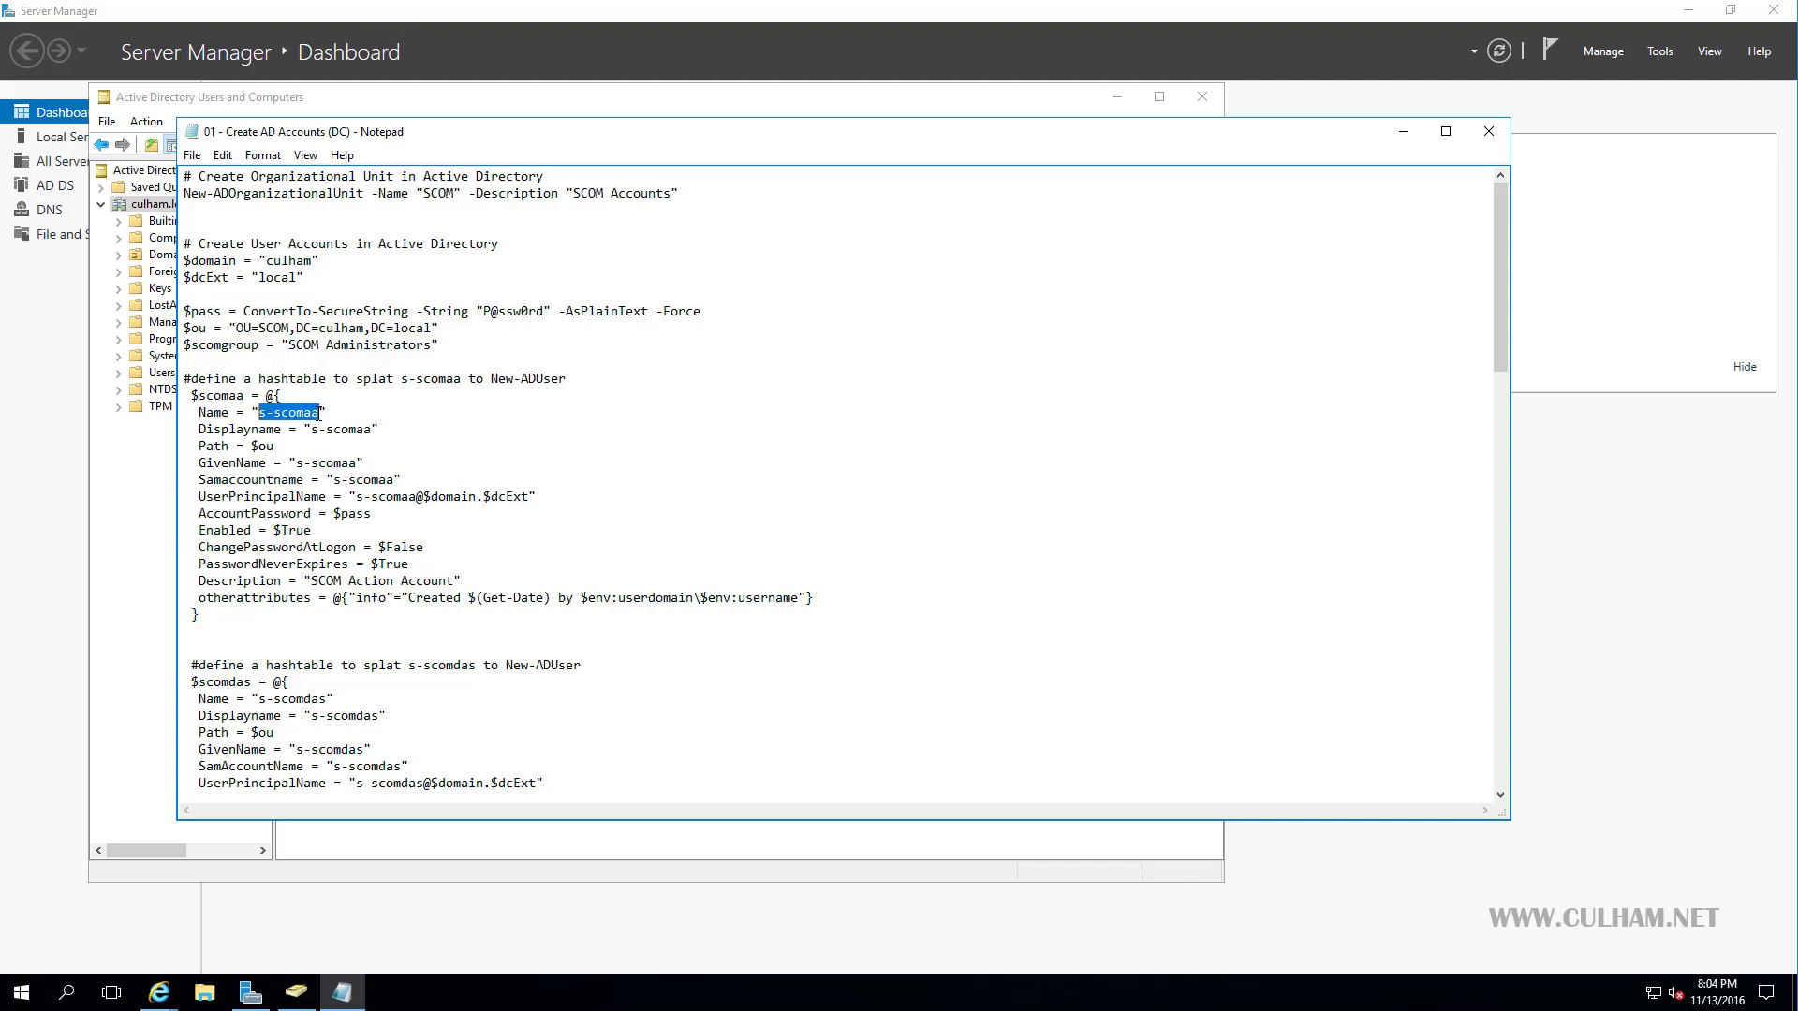
pyautogui.moveTo(274, 447); pyautogui.dragTo(252, 447)
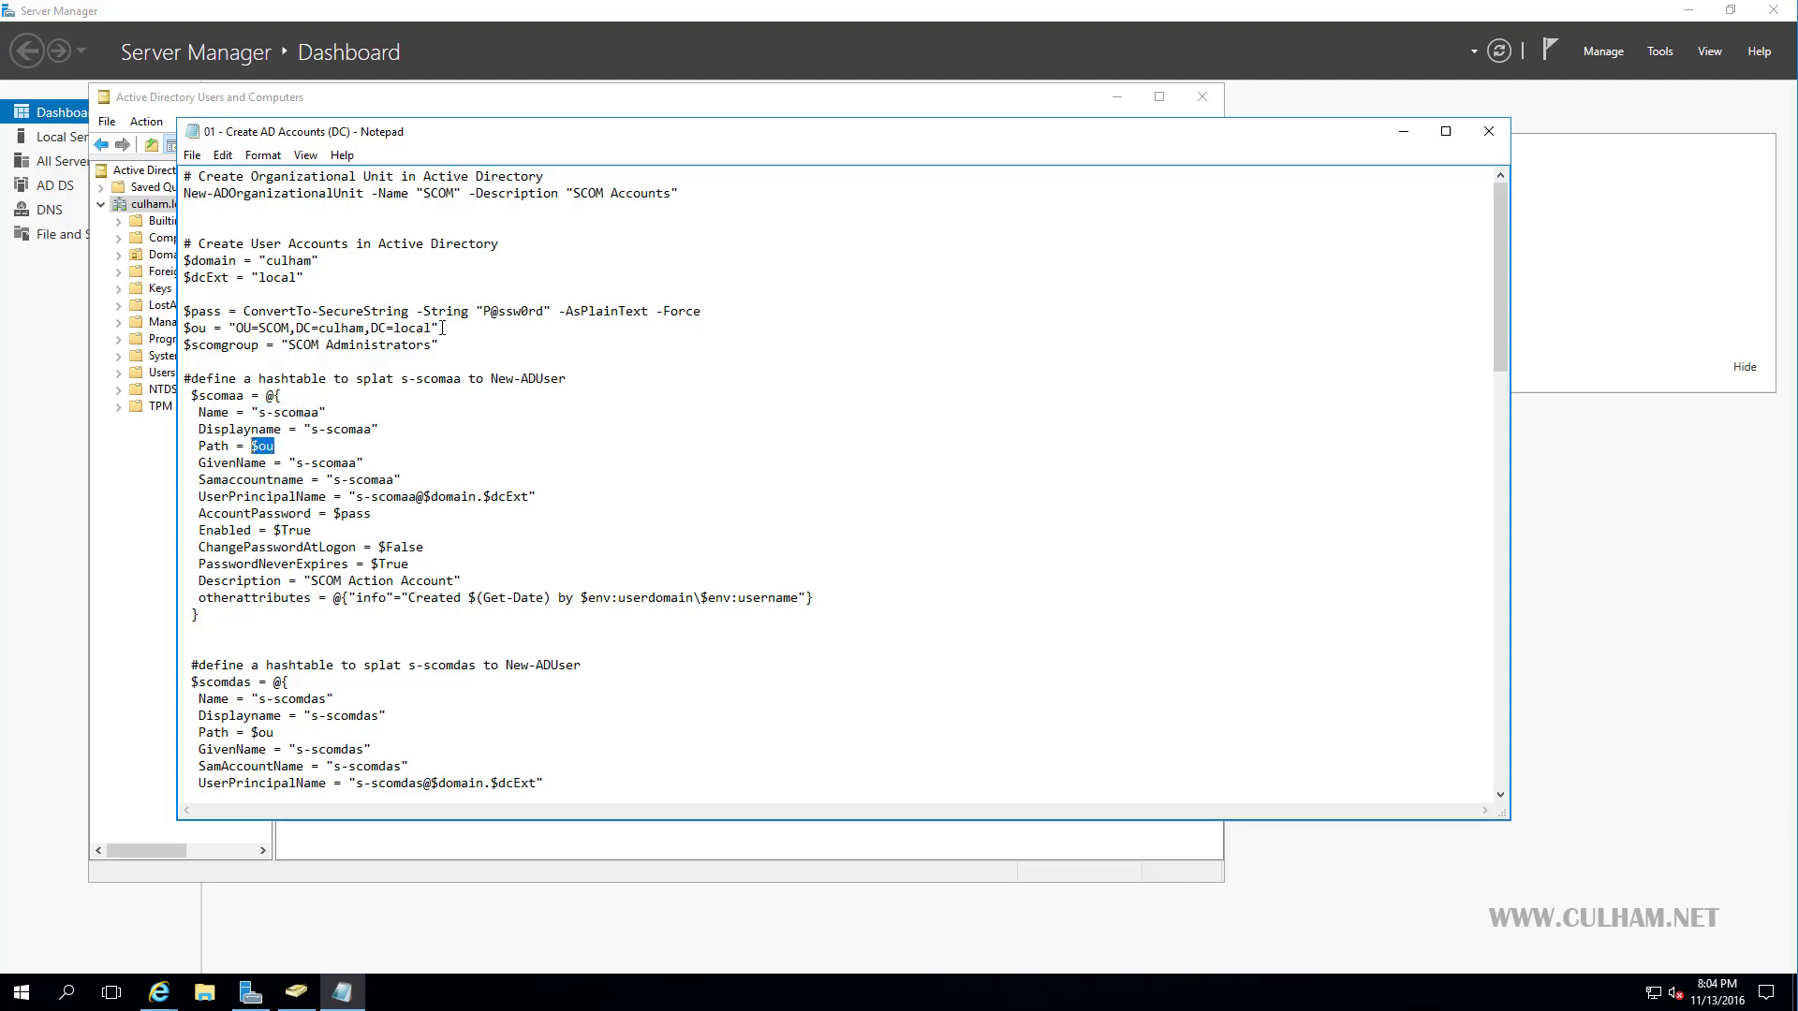
pyautogui.moveTo(438, 329); pyautogui.dragTo(235, 330)
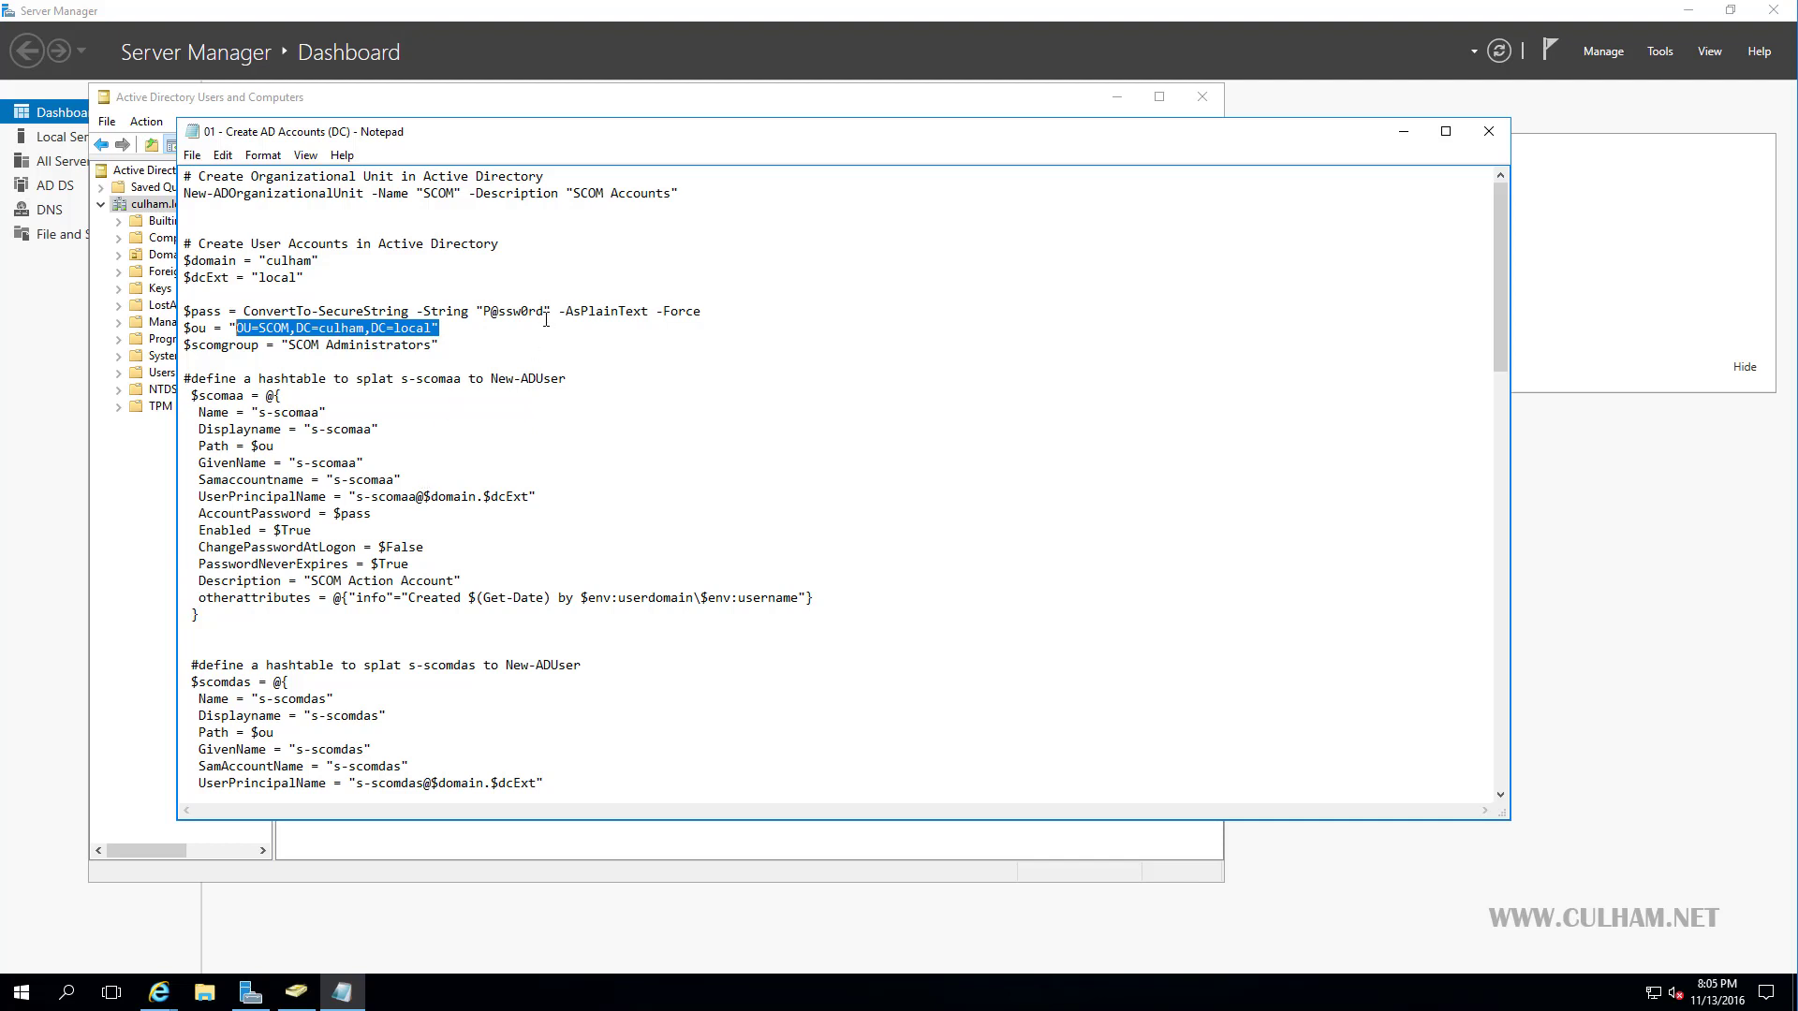
pyautogui.moveTo(545, 312); pyautogui.dragTo(484, 314)
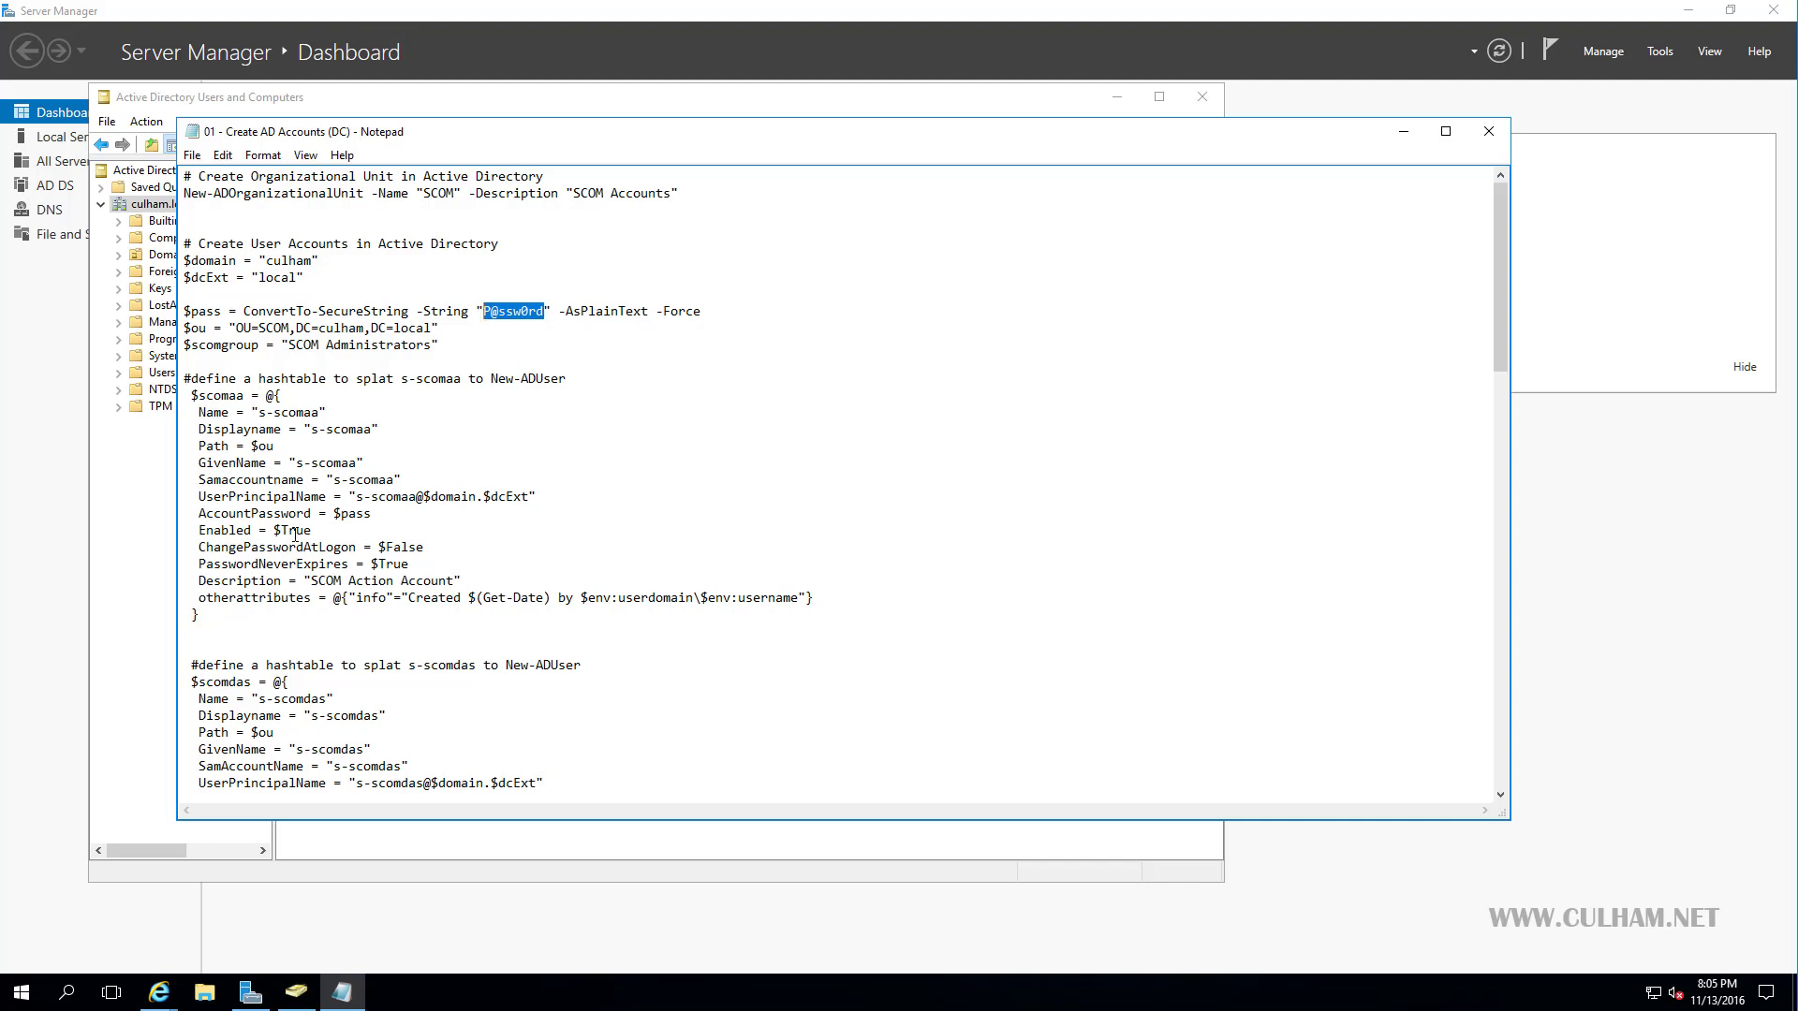
pyautogui.moveTo(313, 531); pyautogui.dragTo(277, 529)
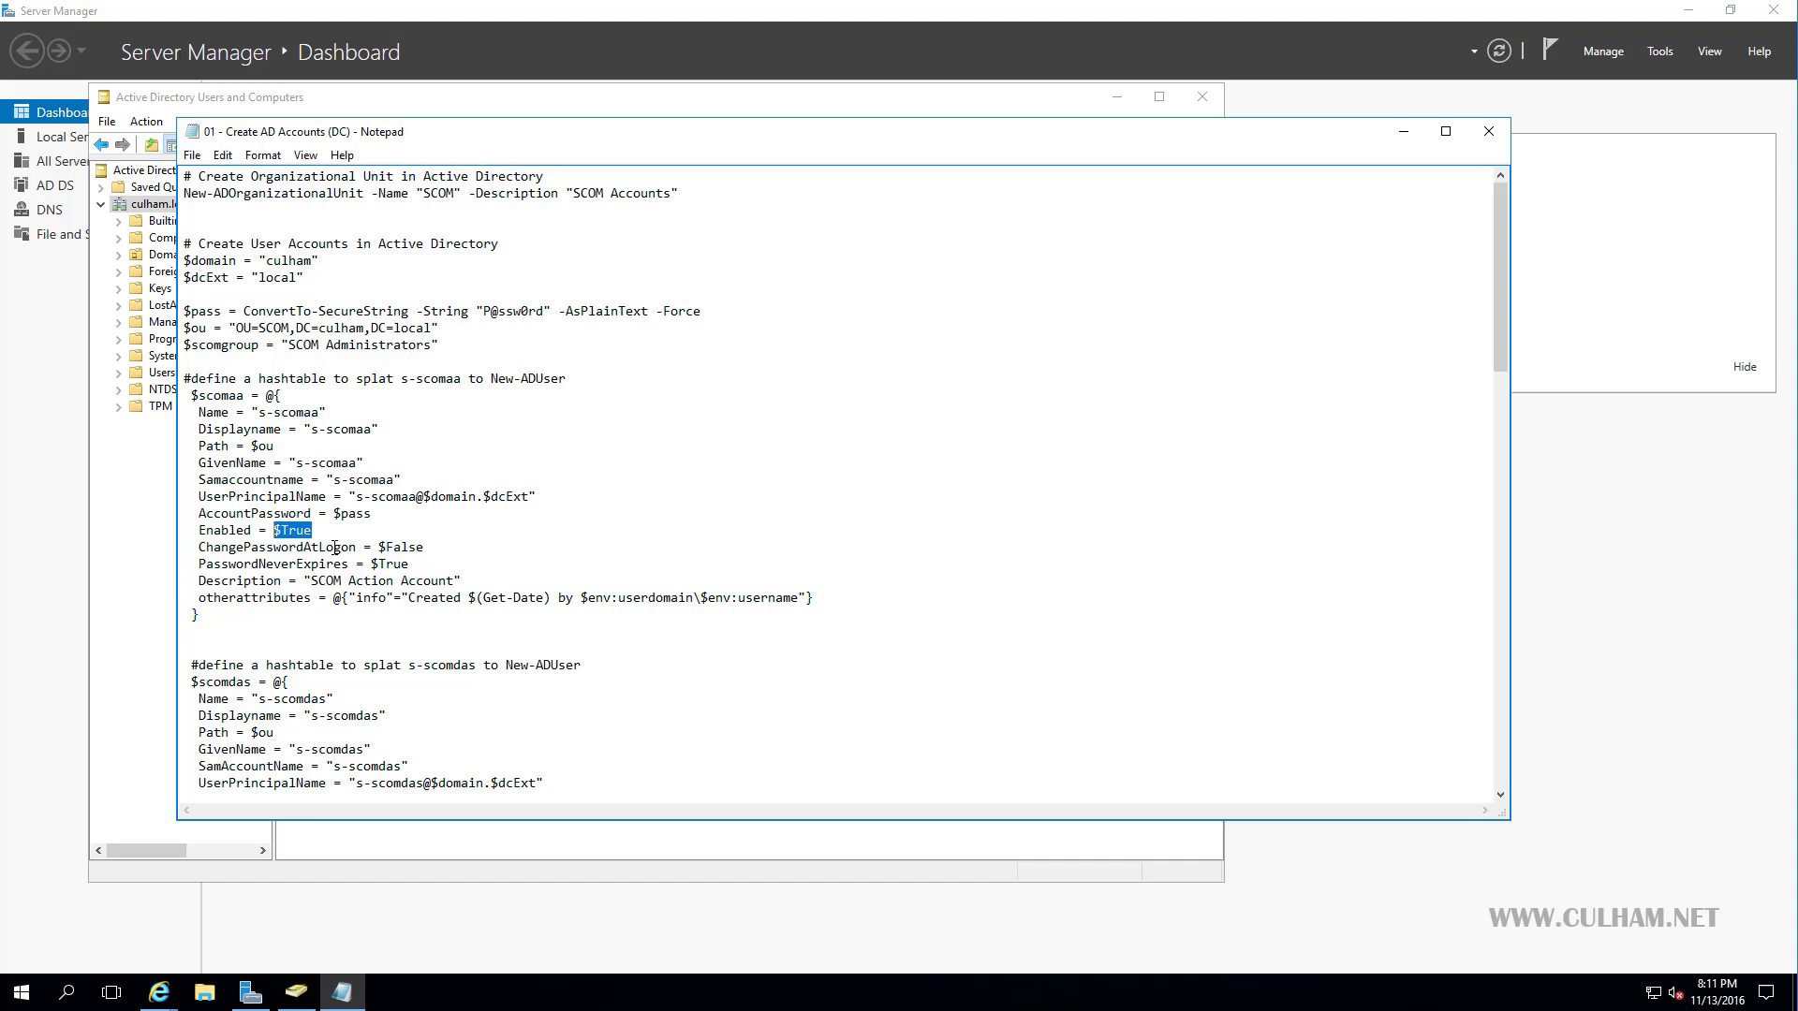
pyautogui.moveTo(409, 564); pyautogui.dragTo(372, 563)
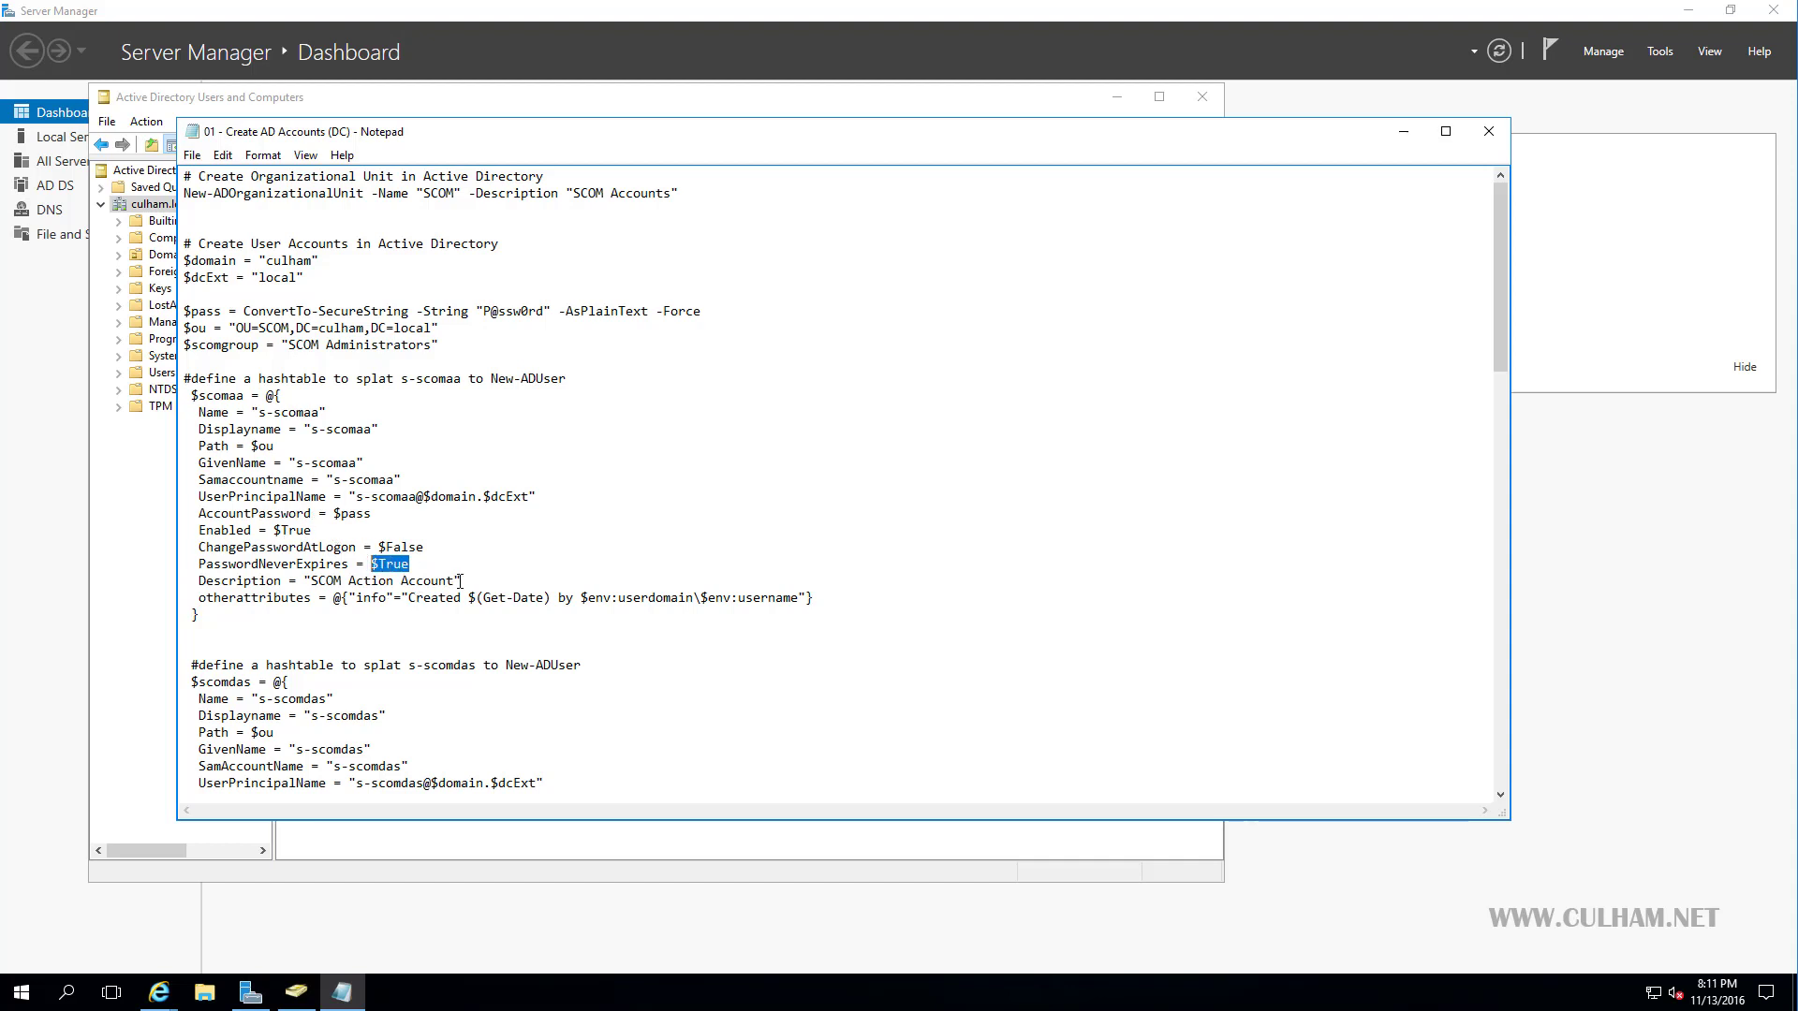
pyautogui.moveTo(462, 581); pyautogui.dragTo(314, 582)
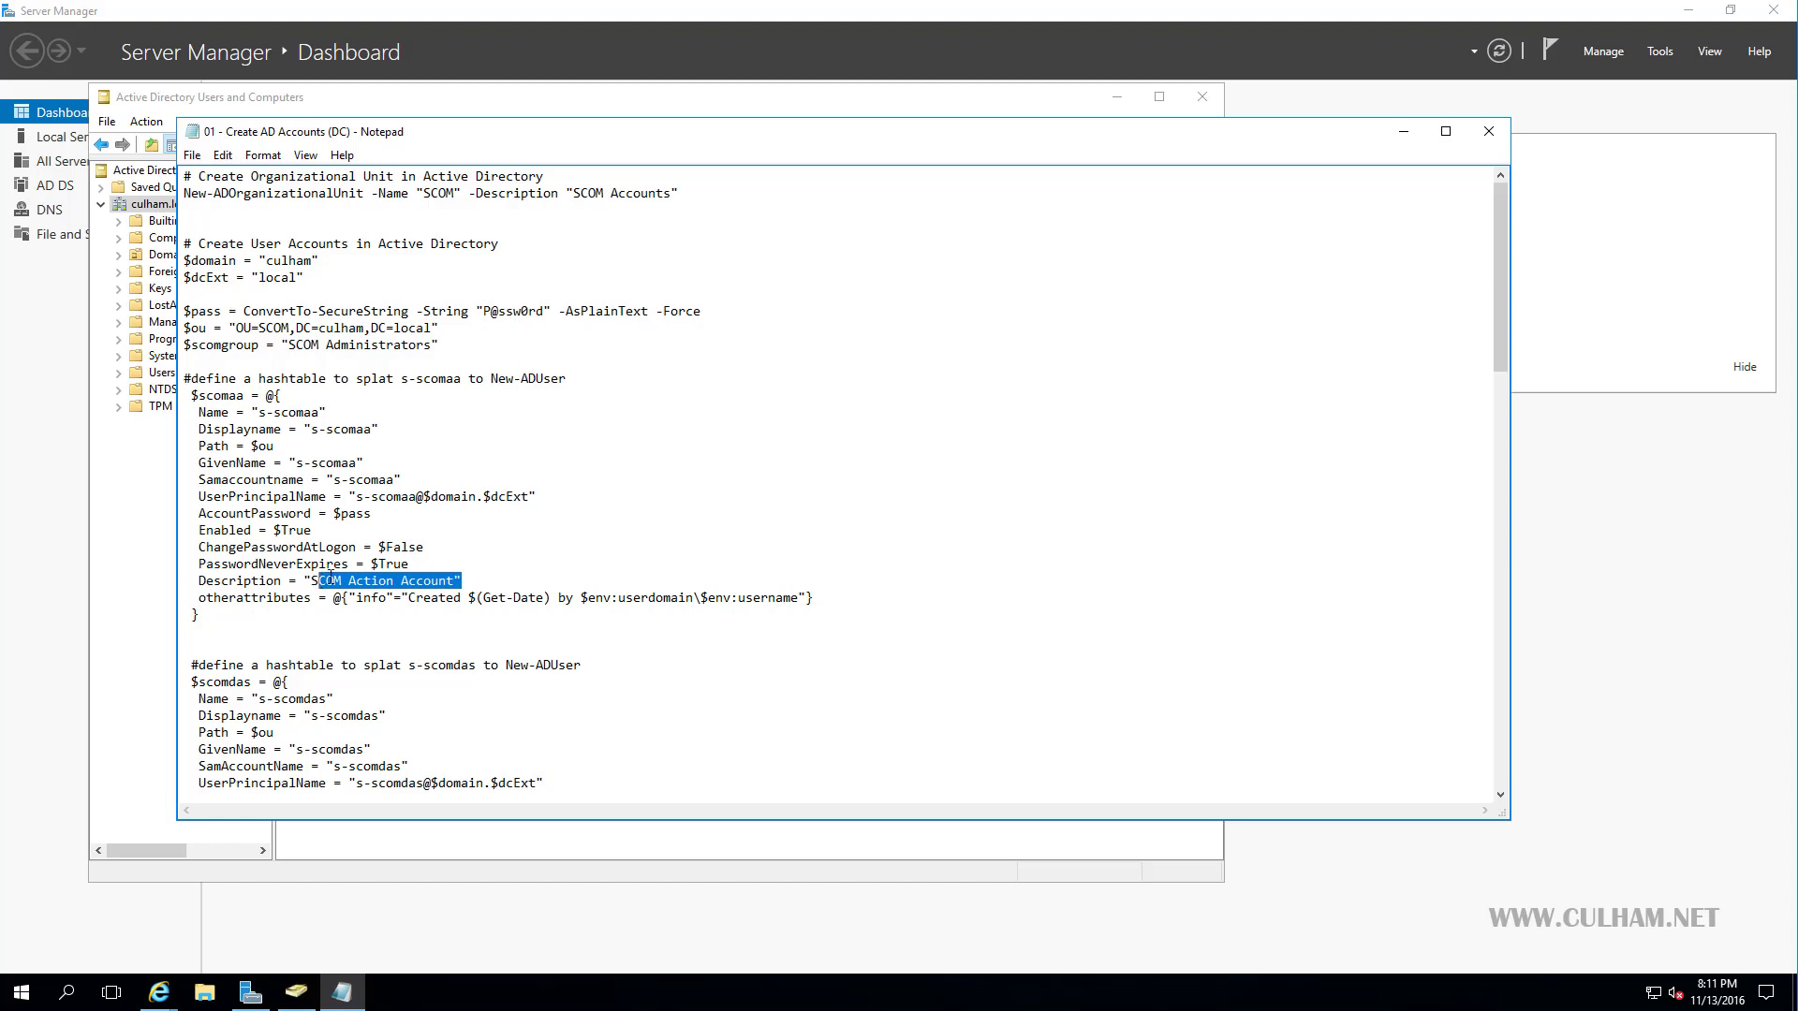
pyautogui.scroll(-4, 332, 576)
pyautogui.moveTo(379, 515); pyautogui.dragTo(364, 479)
pyautogui.scroll(-5, 383, 559)
pyautogui.scroll(-2, 383, 559)
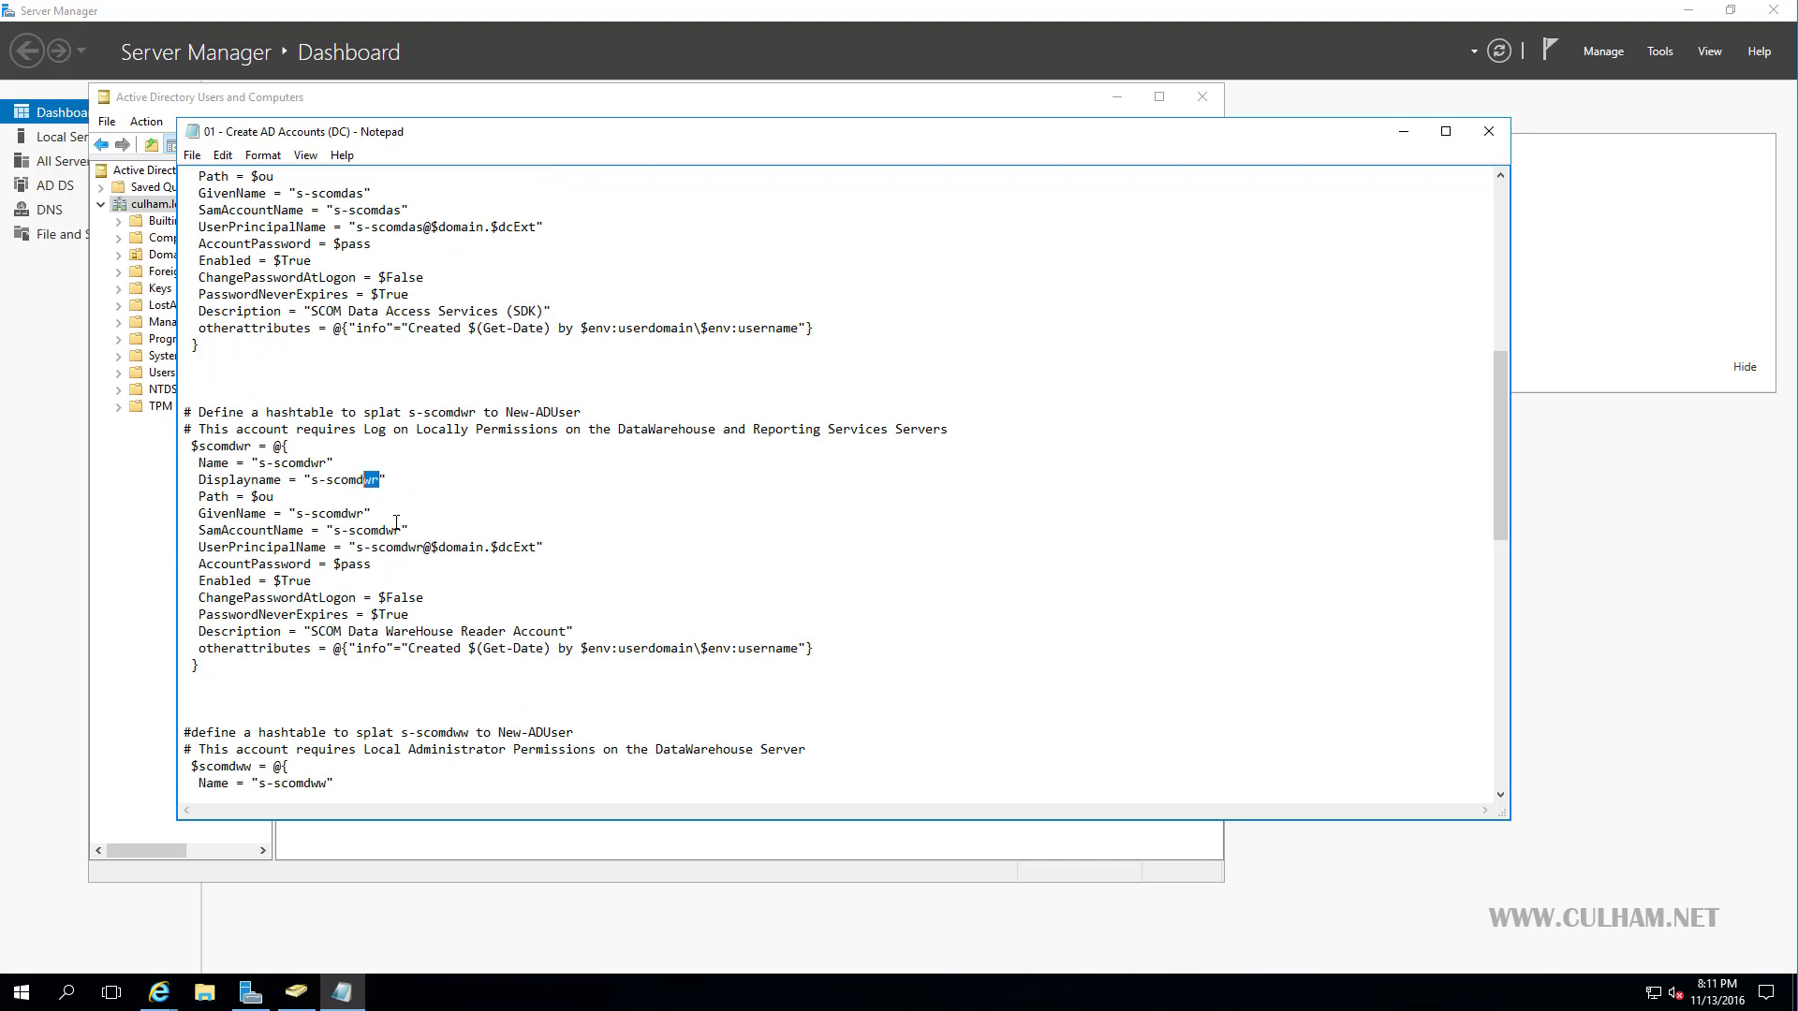
pyautogui.scroll(-7, 393, 525)
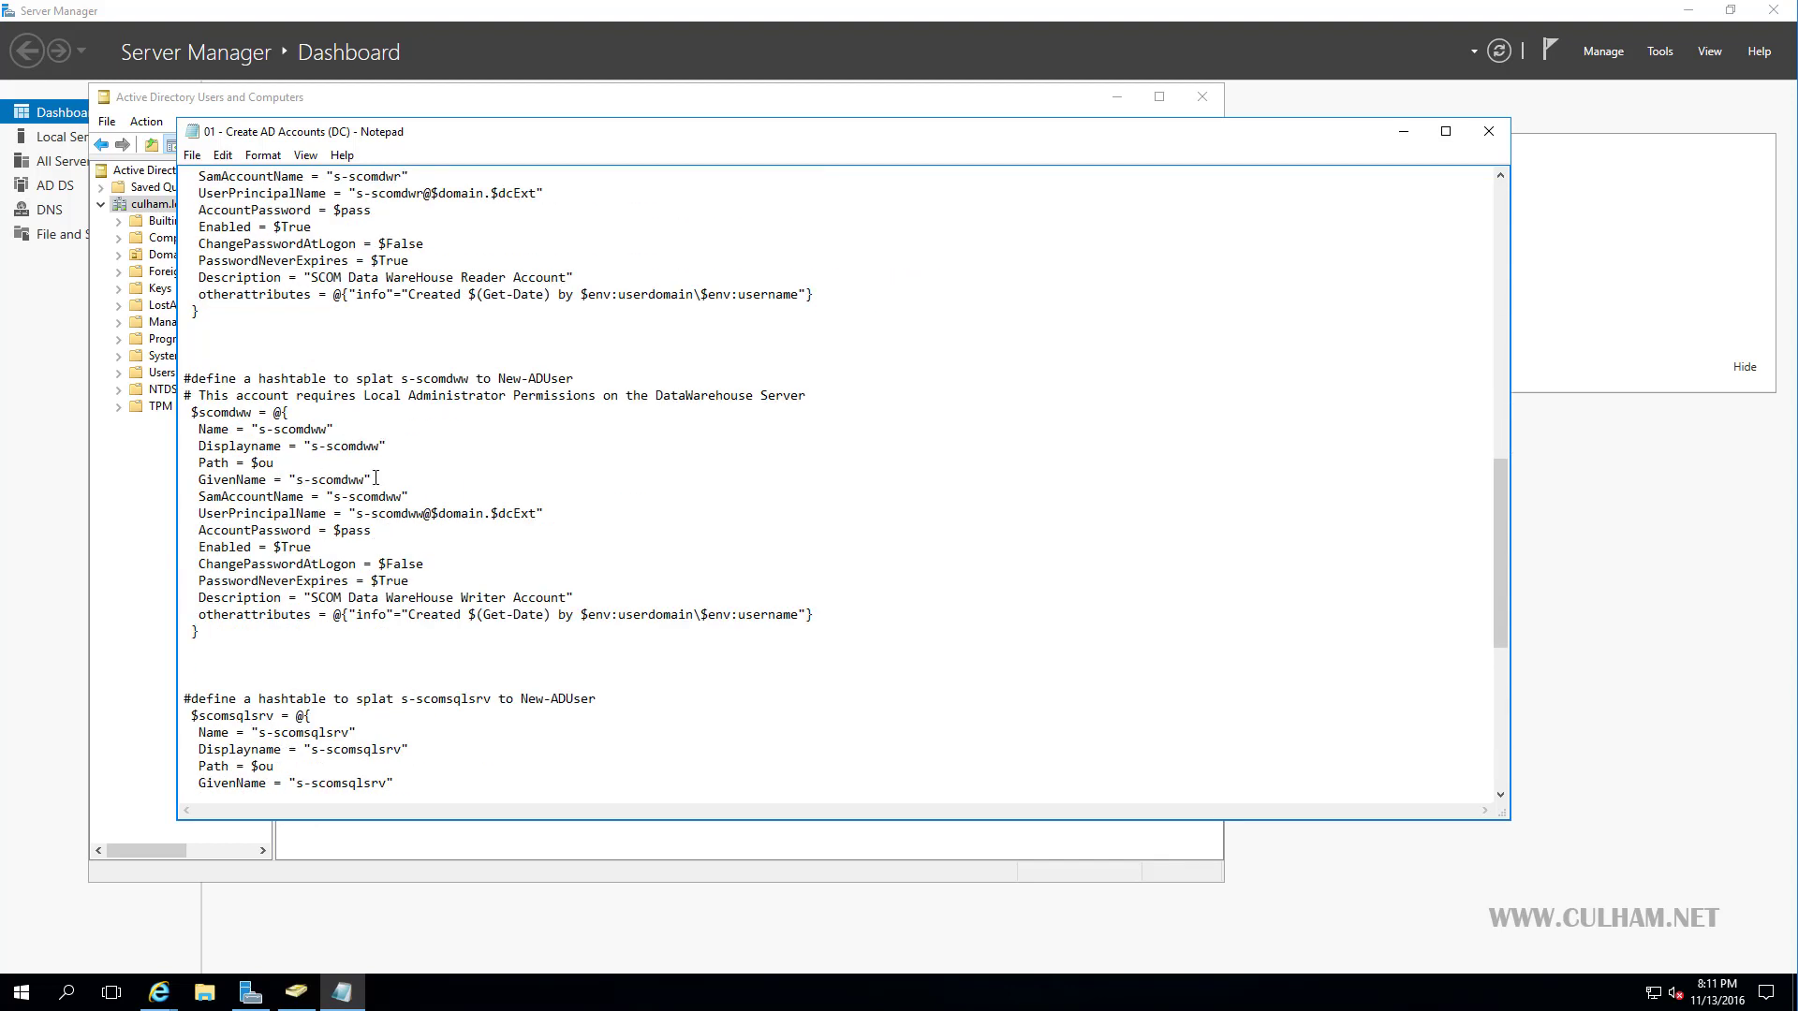
pyautogui.moveTo(382, 453); pyautogui.dragTo(358, 451)
pyautogui.scroll(-8, 359, 451)
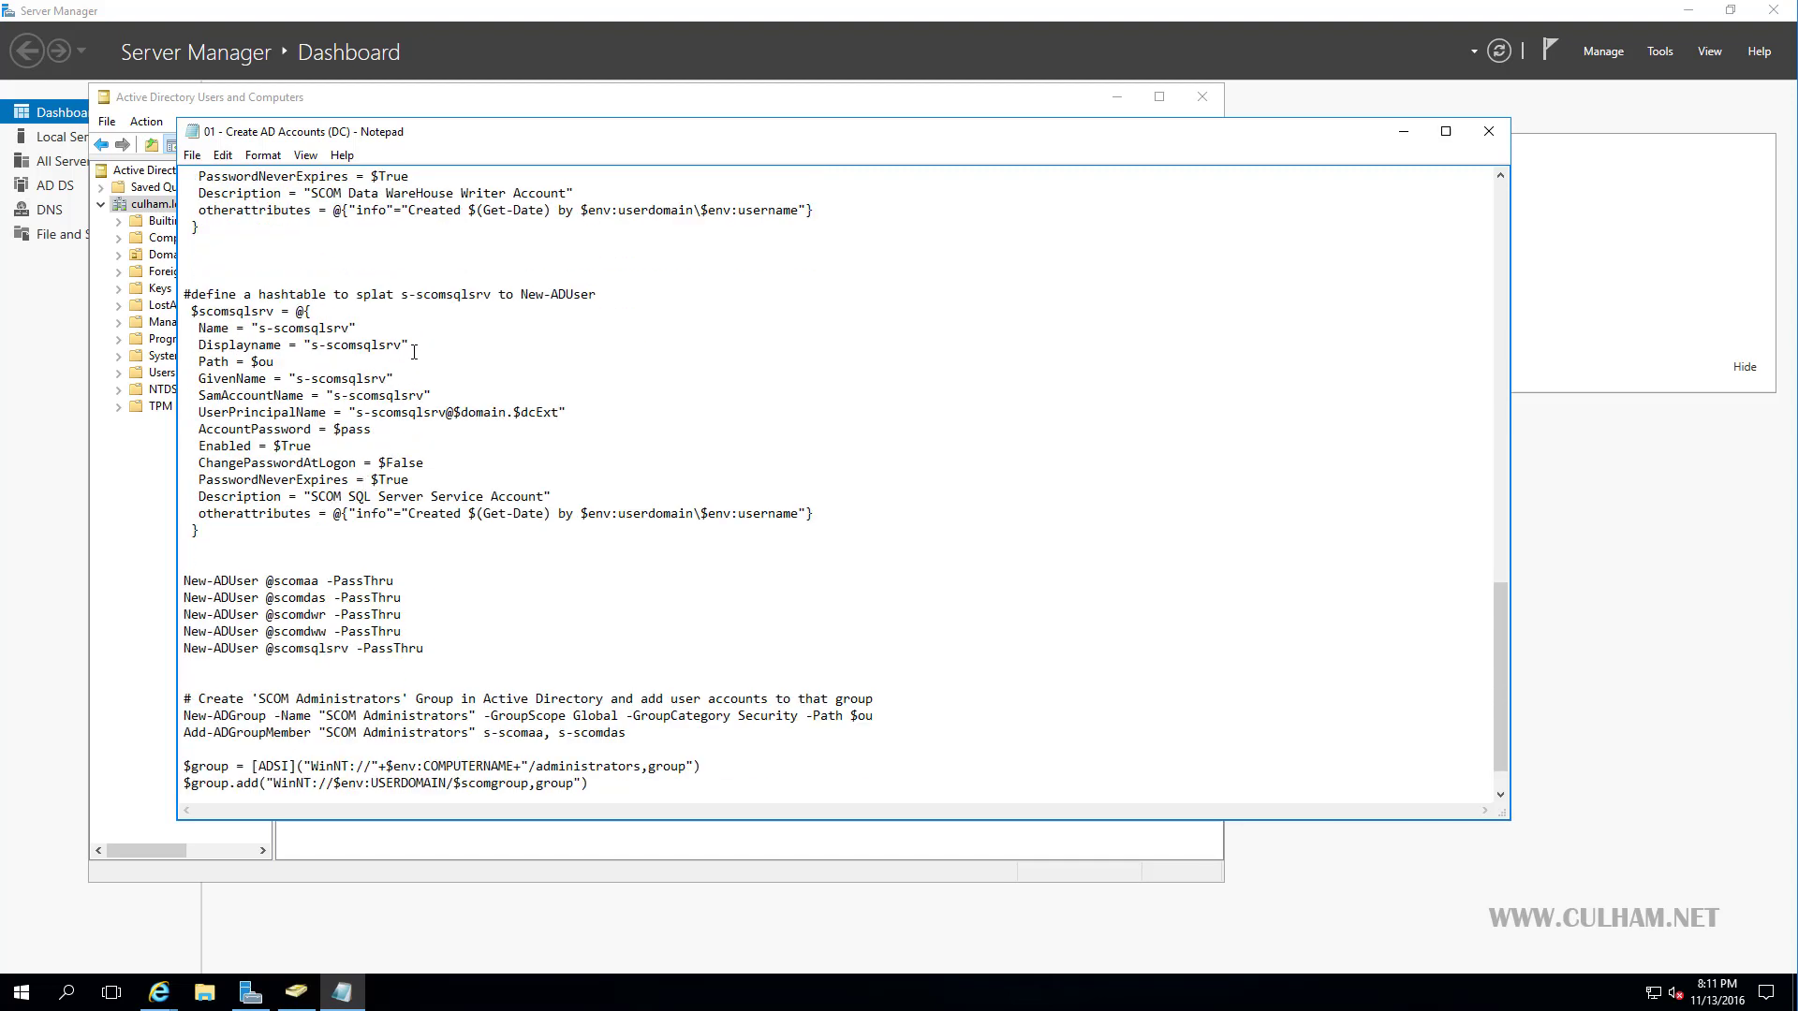
pyautogui.moveTo(412, 349); pyautogui.dragTo(310, 348)
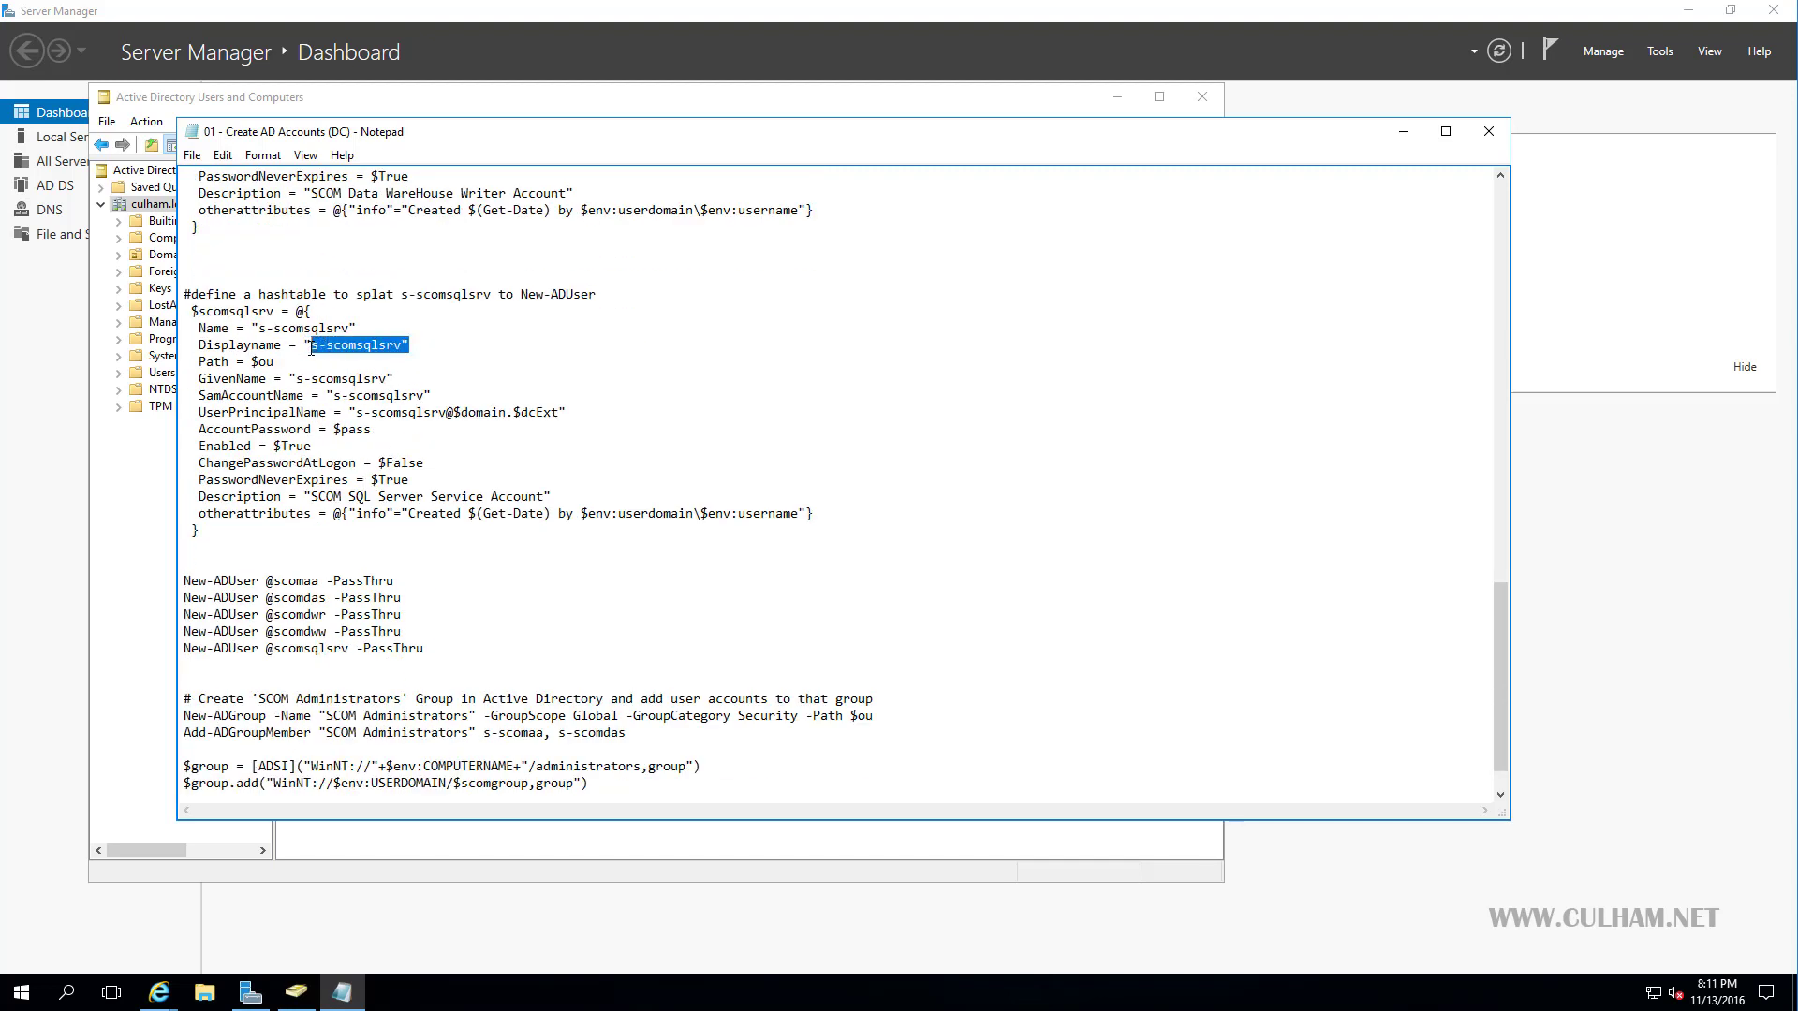
pyautogui.scroll(-1, 403, 468)
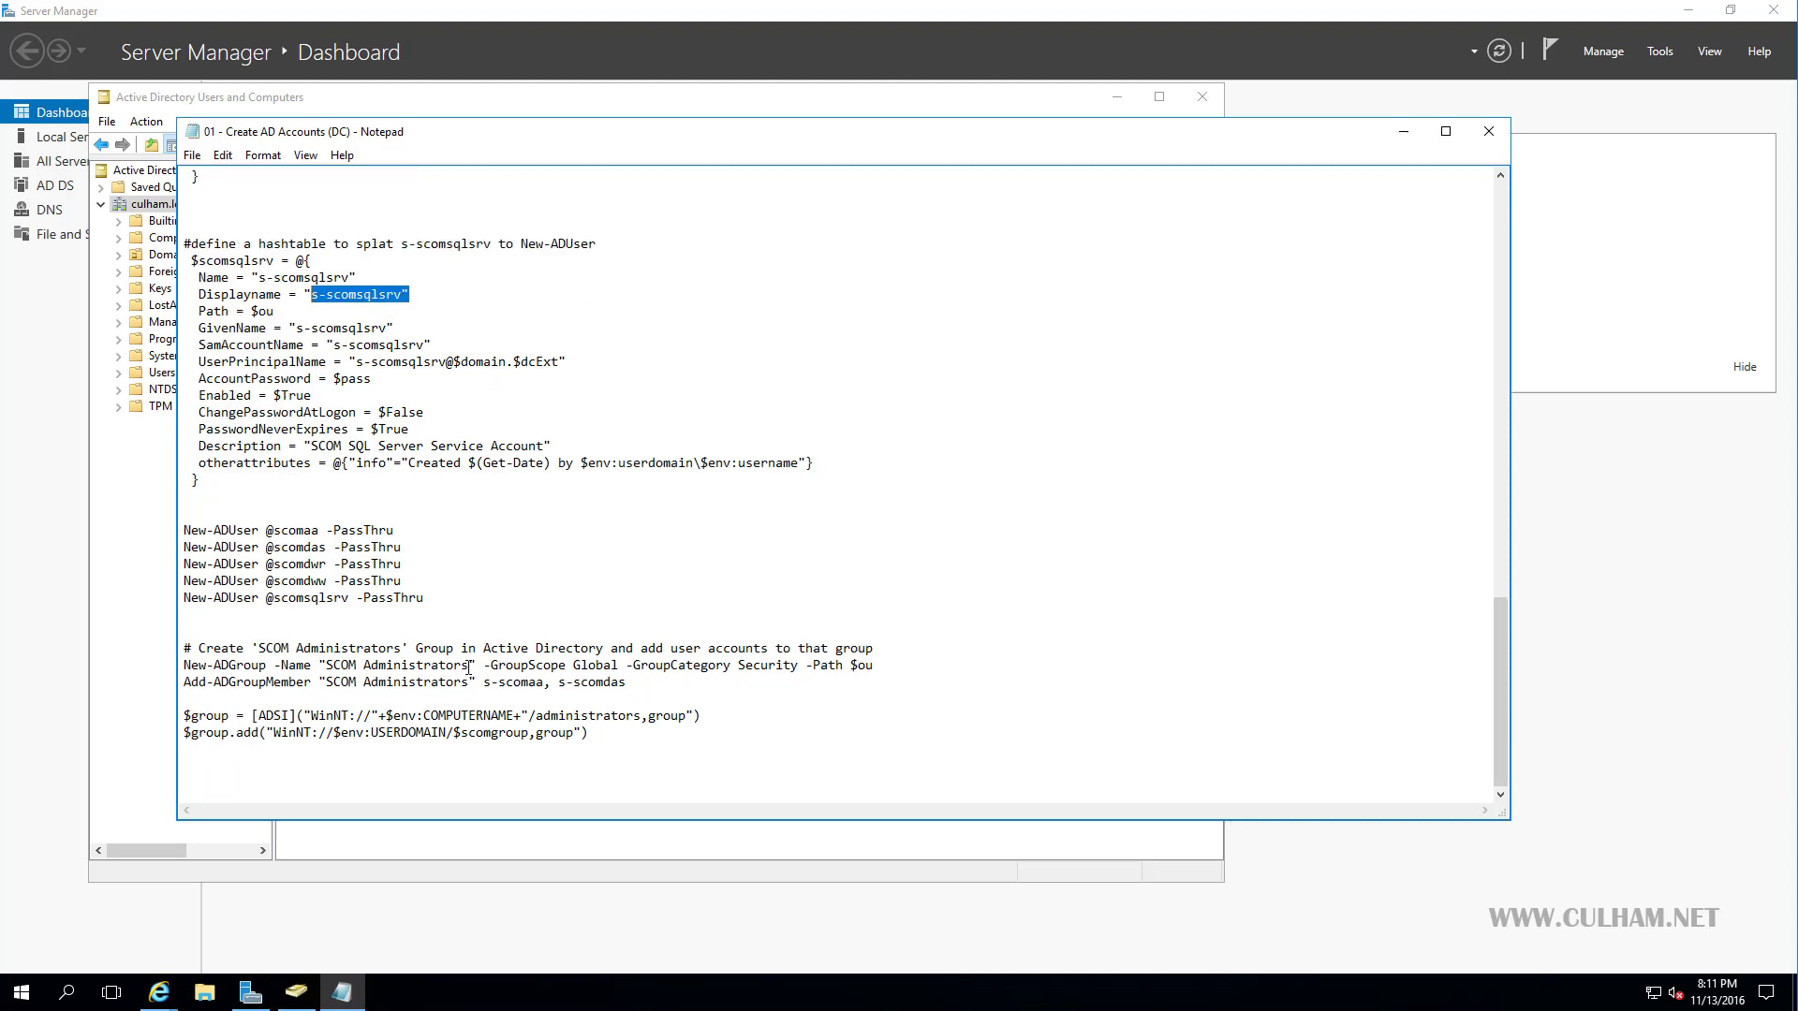
pyautogui.moveTo(470, 664); pyautogui.dragTo(325, 666)
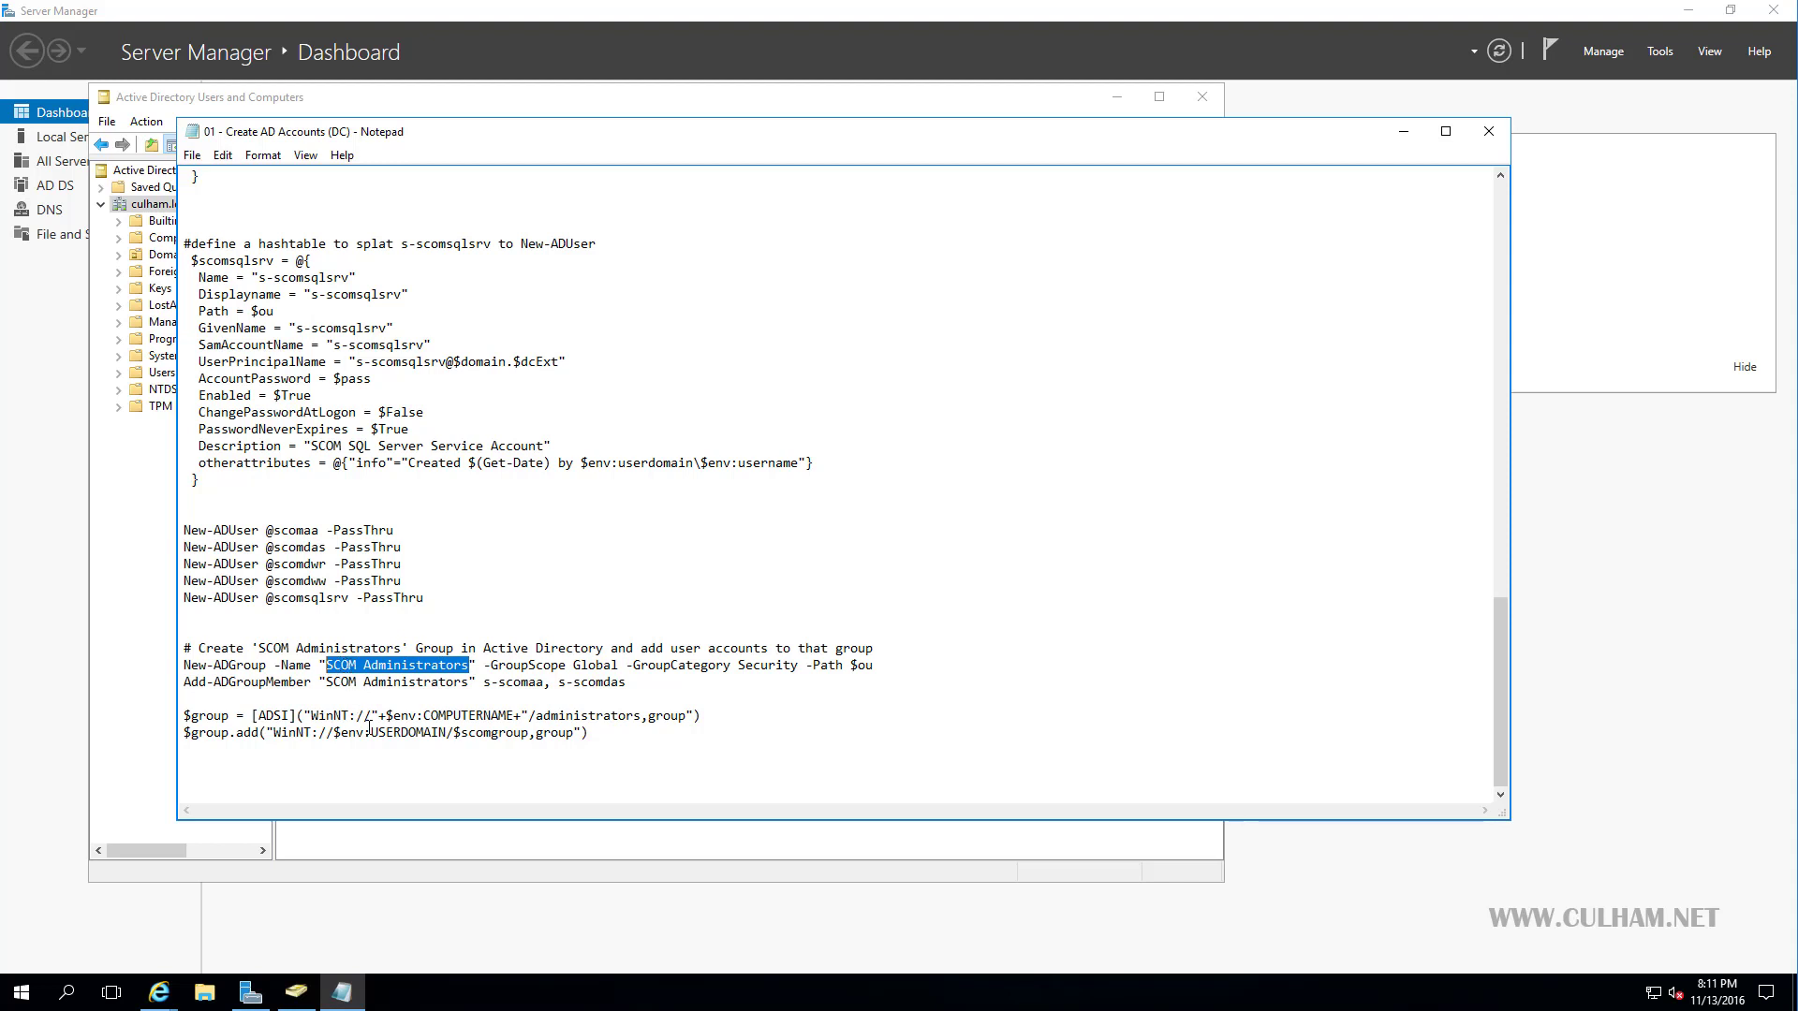
pyautogui.moveTo(545, 682); pyautogui.dragTo(495, 682)
pyautogui.moveTo(626, 681); pyautogui.dragTo(560, 681)
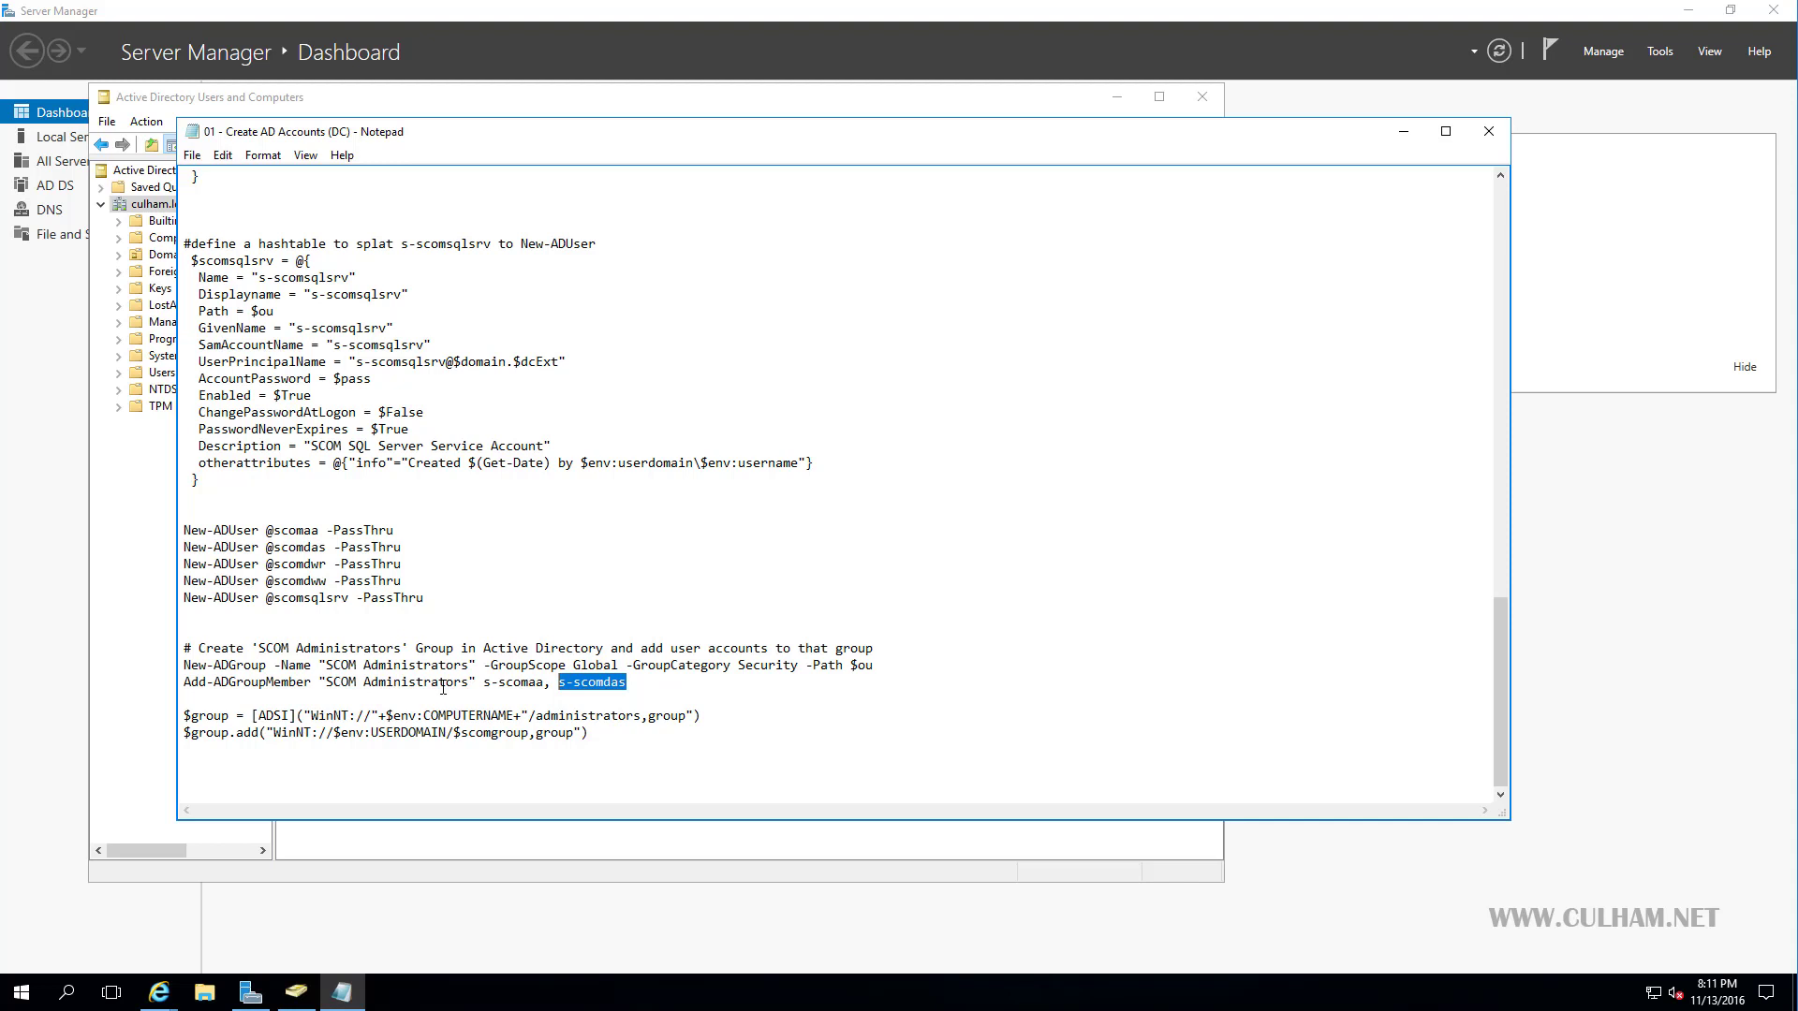
pyautogui.click(467, 609)
# Copy the whole Notepad script and paste it into an administrator Windows PowerShell console to run it.
pyautogui.hotkey('ctrl', 'a')
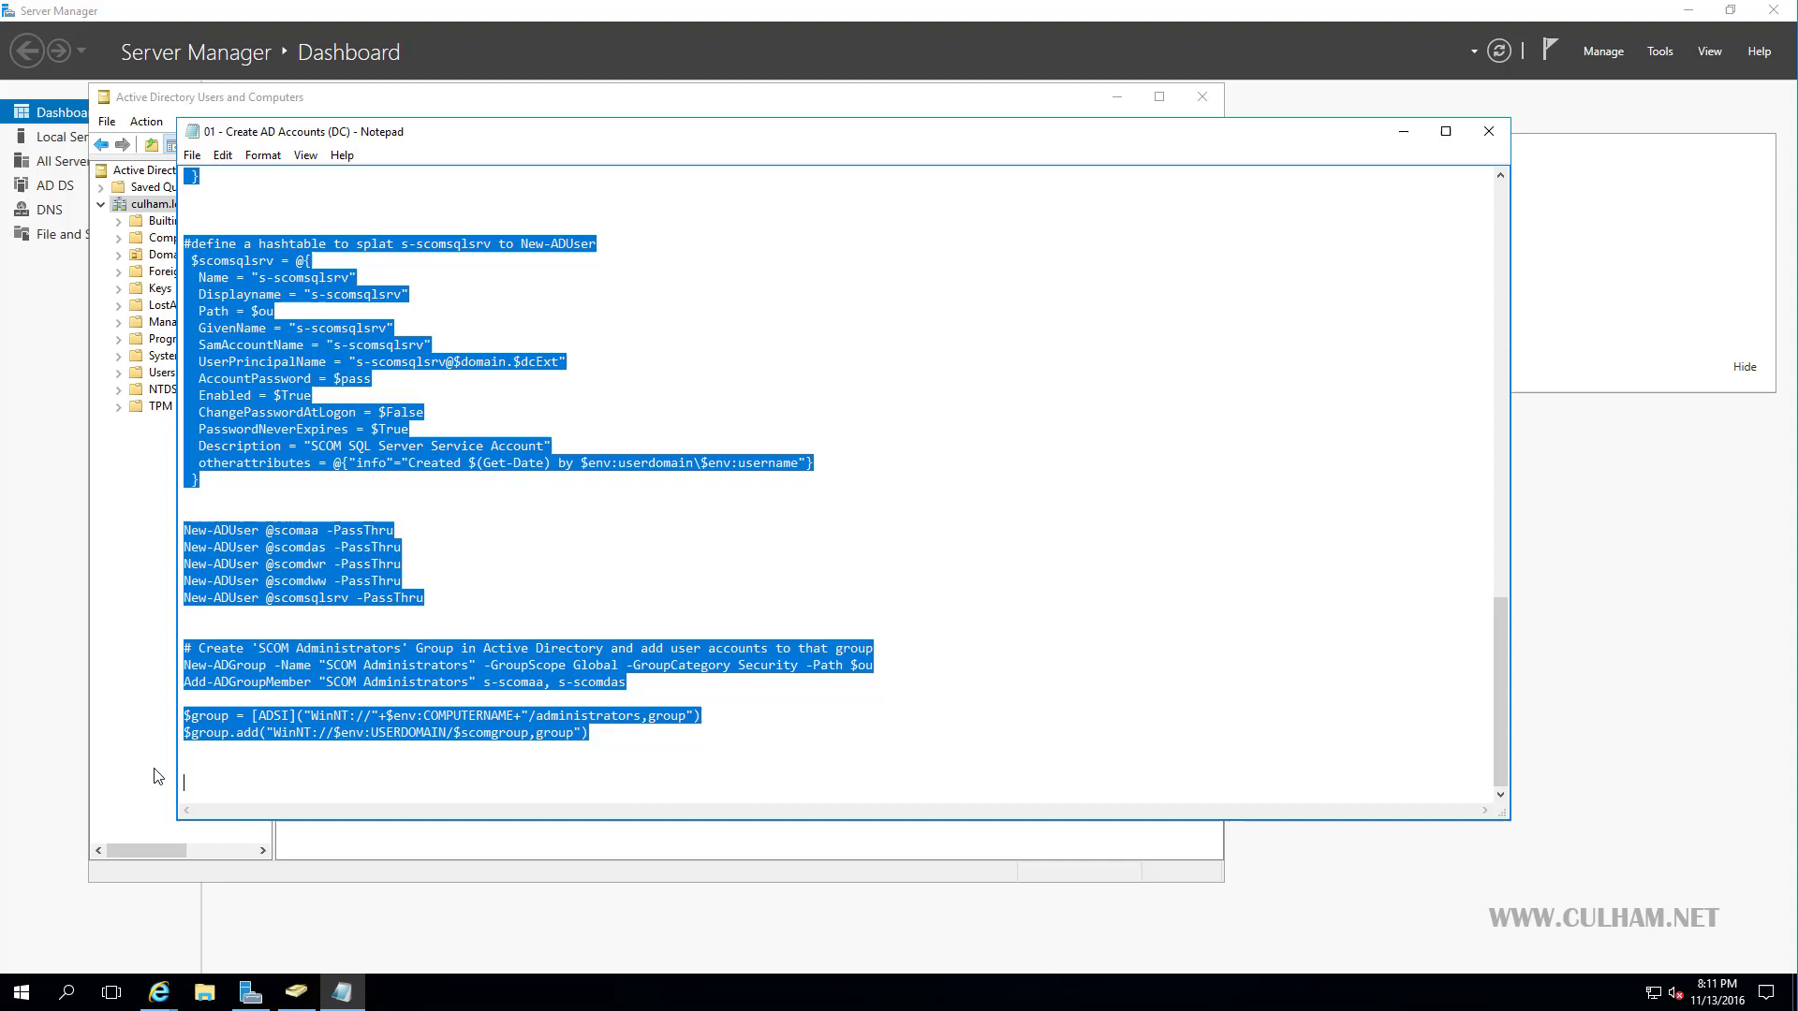
pyautogui.click(21, 992)
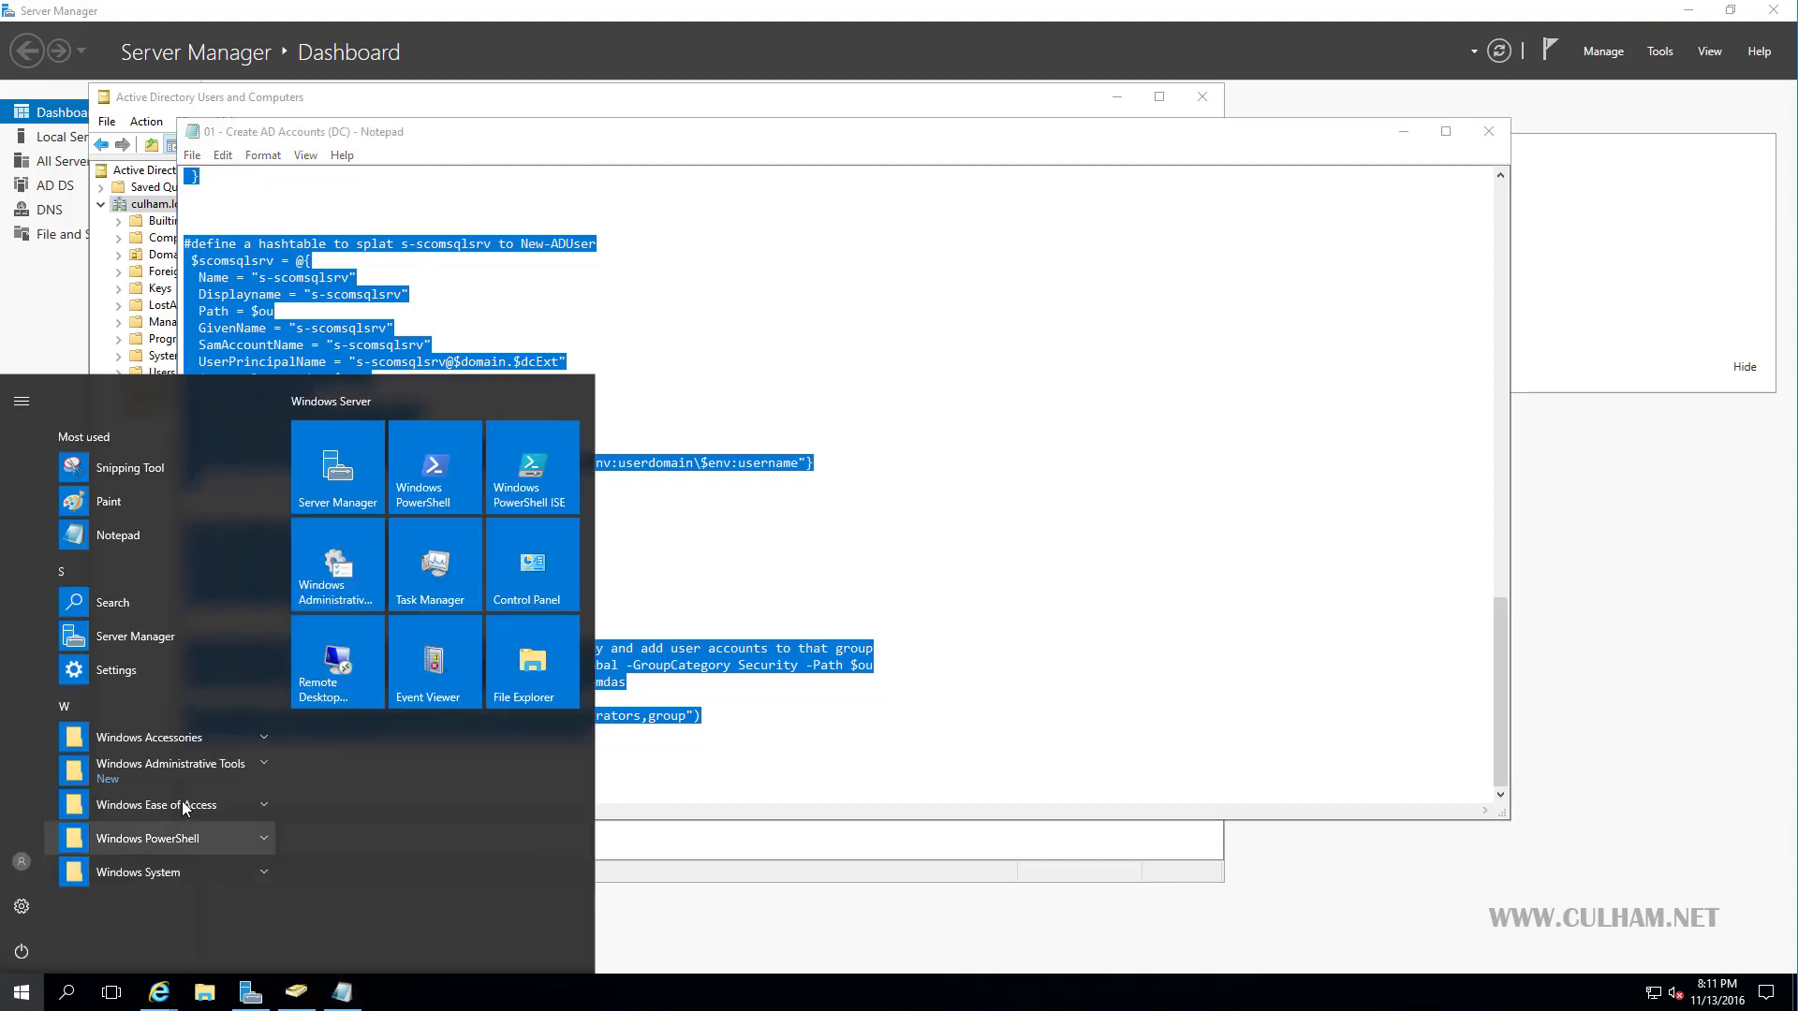
pyautogui.click(169, 841)
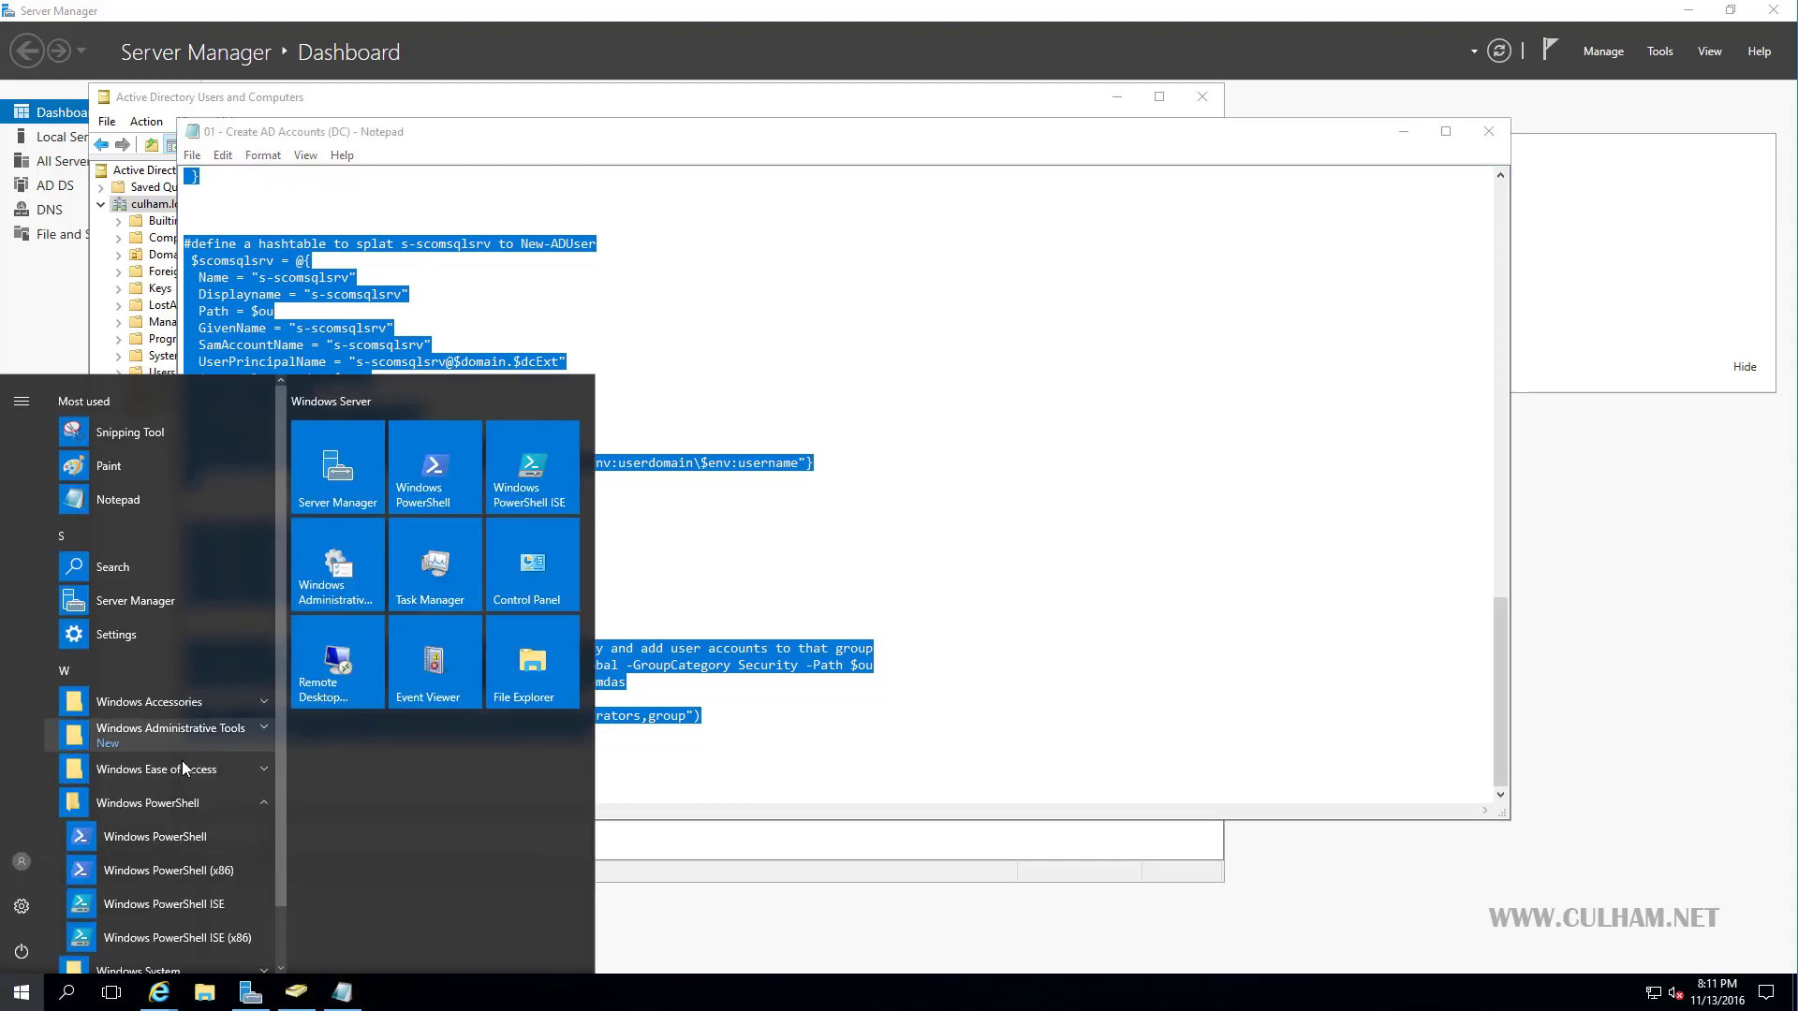
pyautogui.click(188, 836)
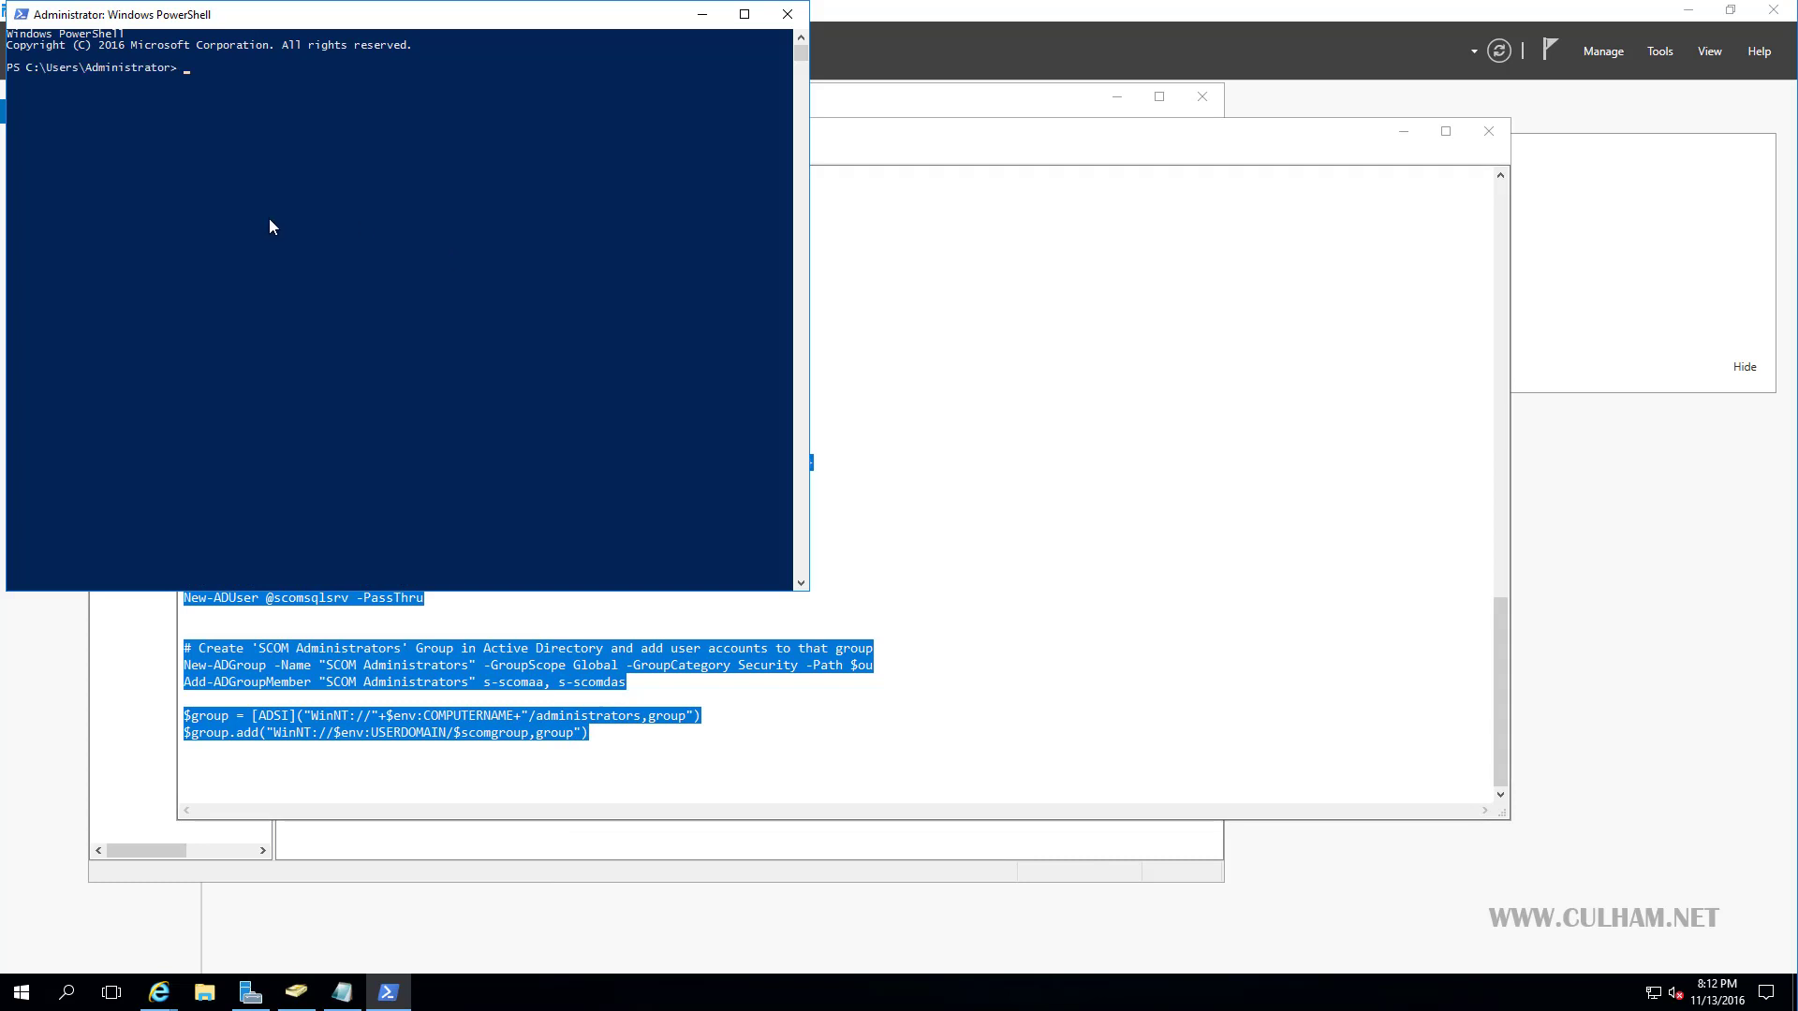
pyautogui.rightClick(270, 227)
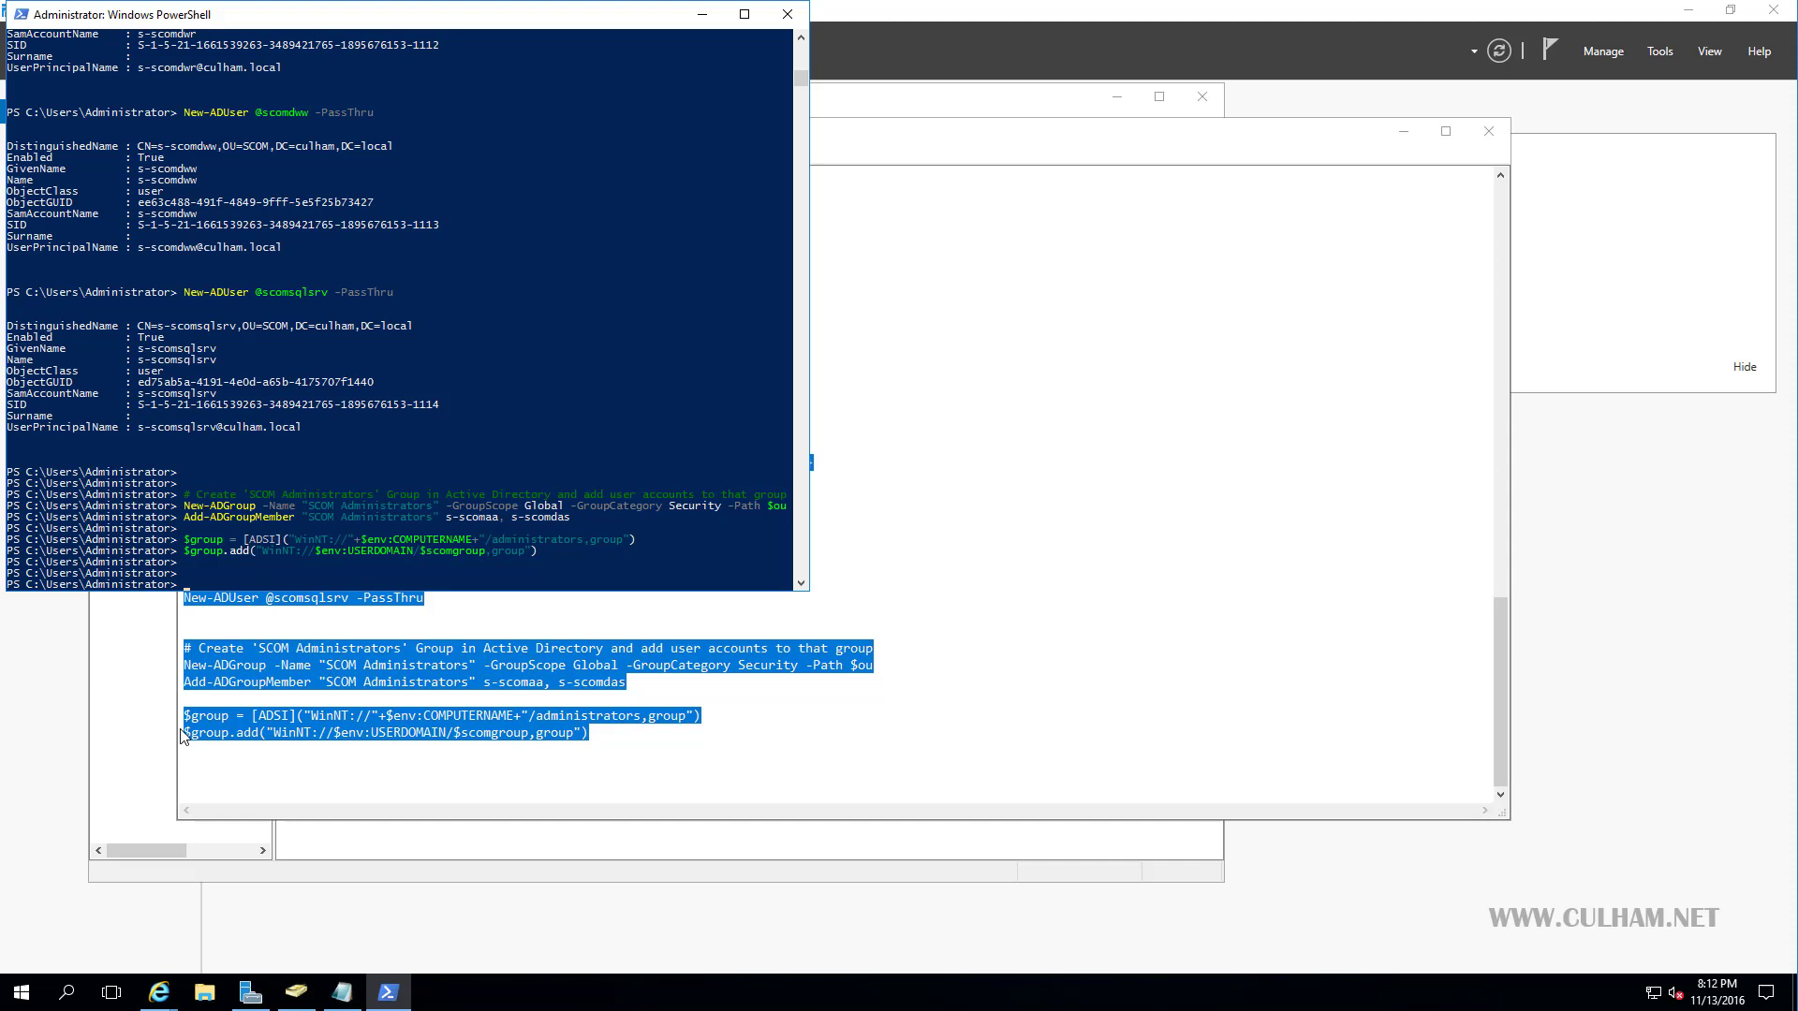
pyautogui.click(376, 862)
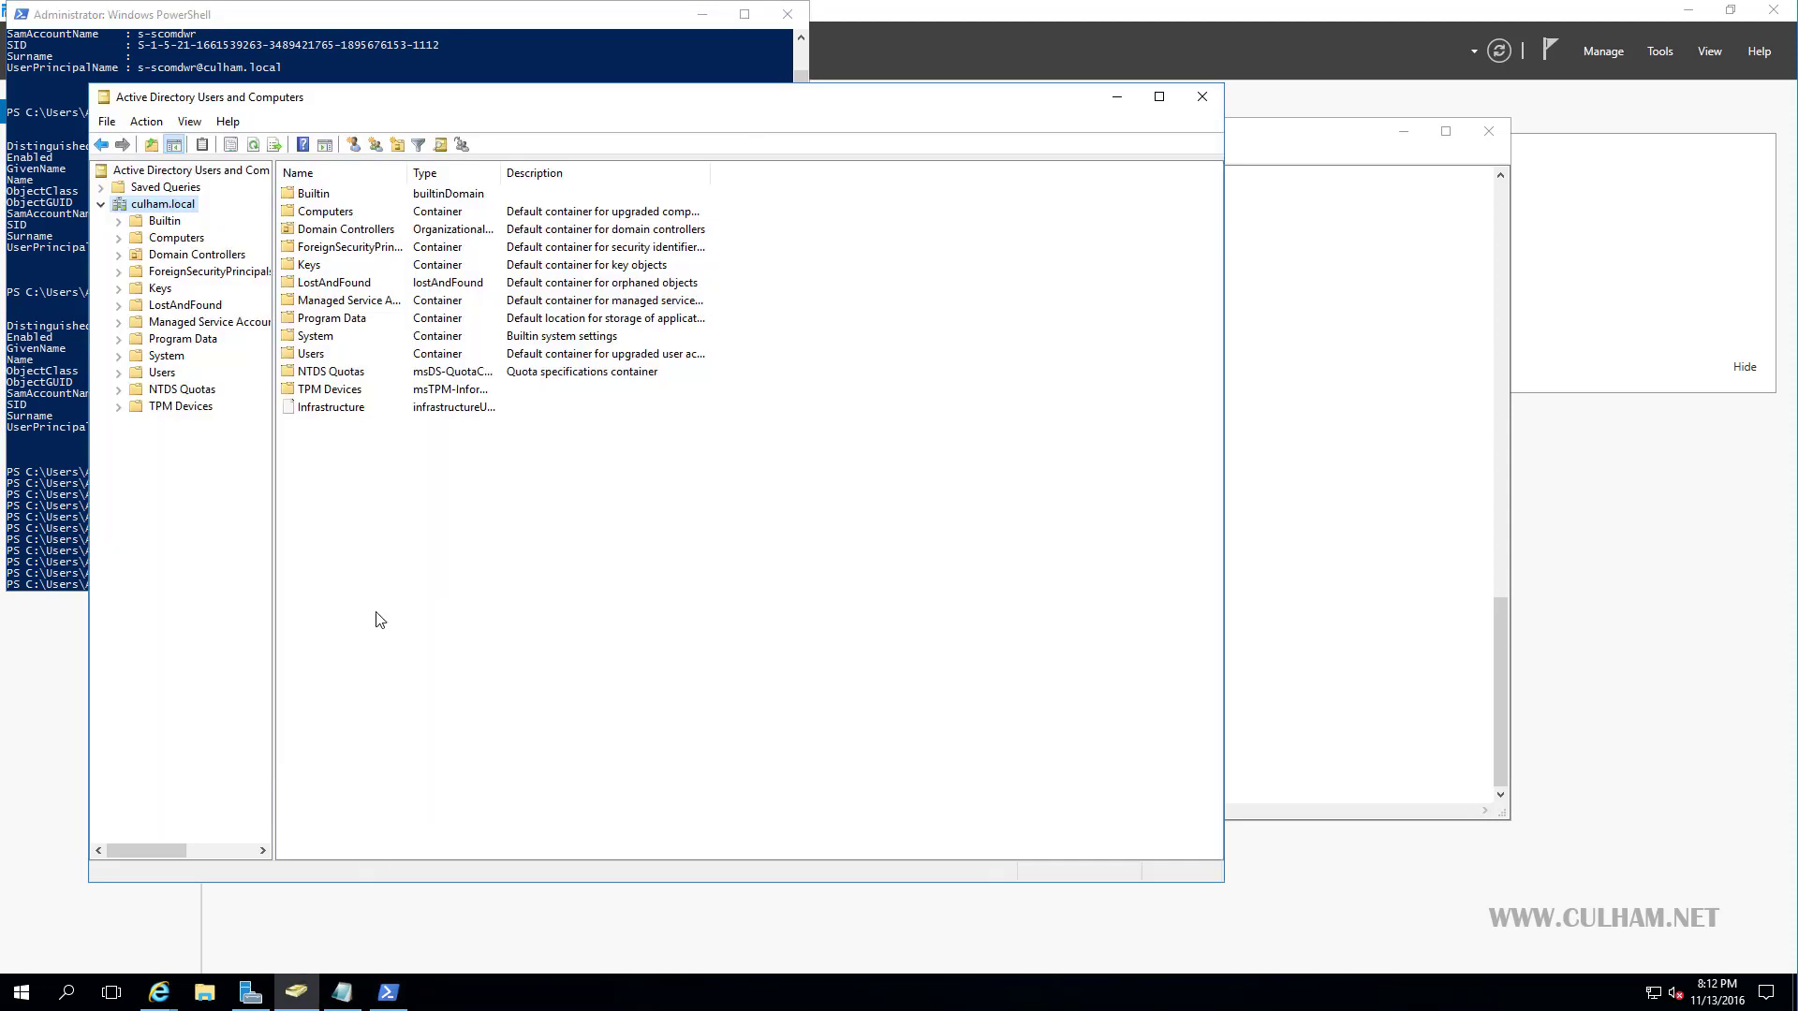
# Refresh culham.local and list the contents of the recreated SCOM OU.
pyautogui.rightClick(155, 204)
pyautogui.click(205, 419)
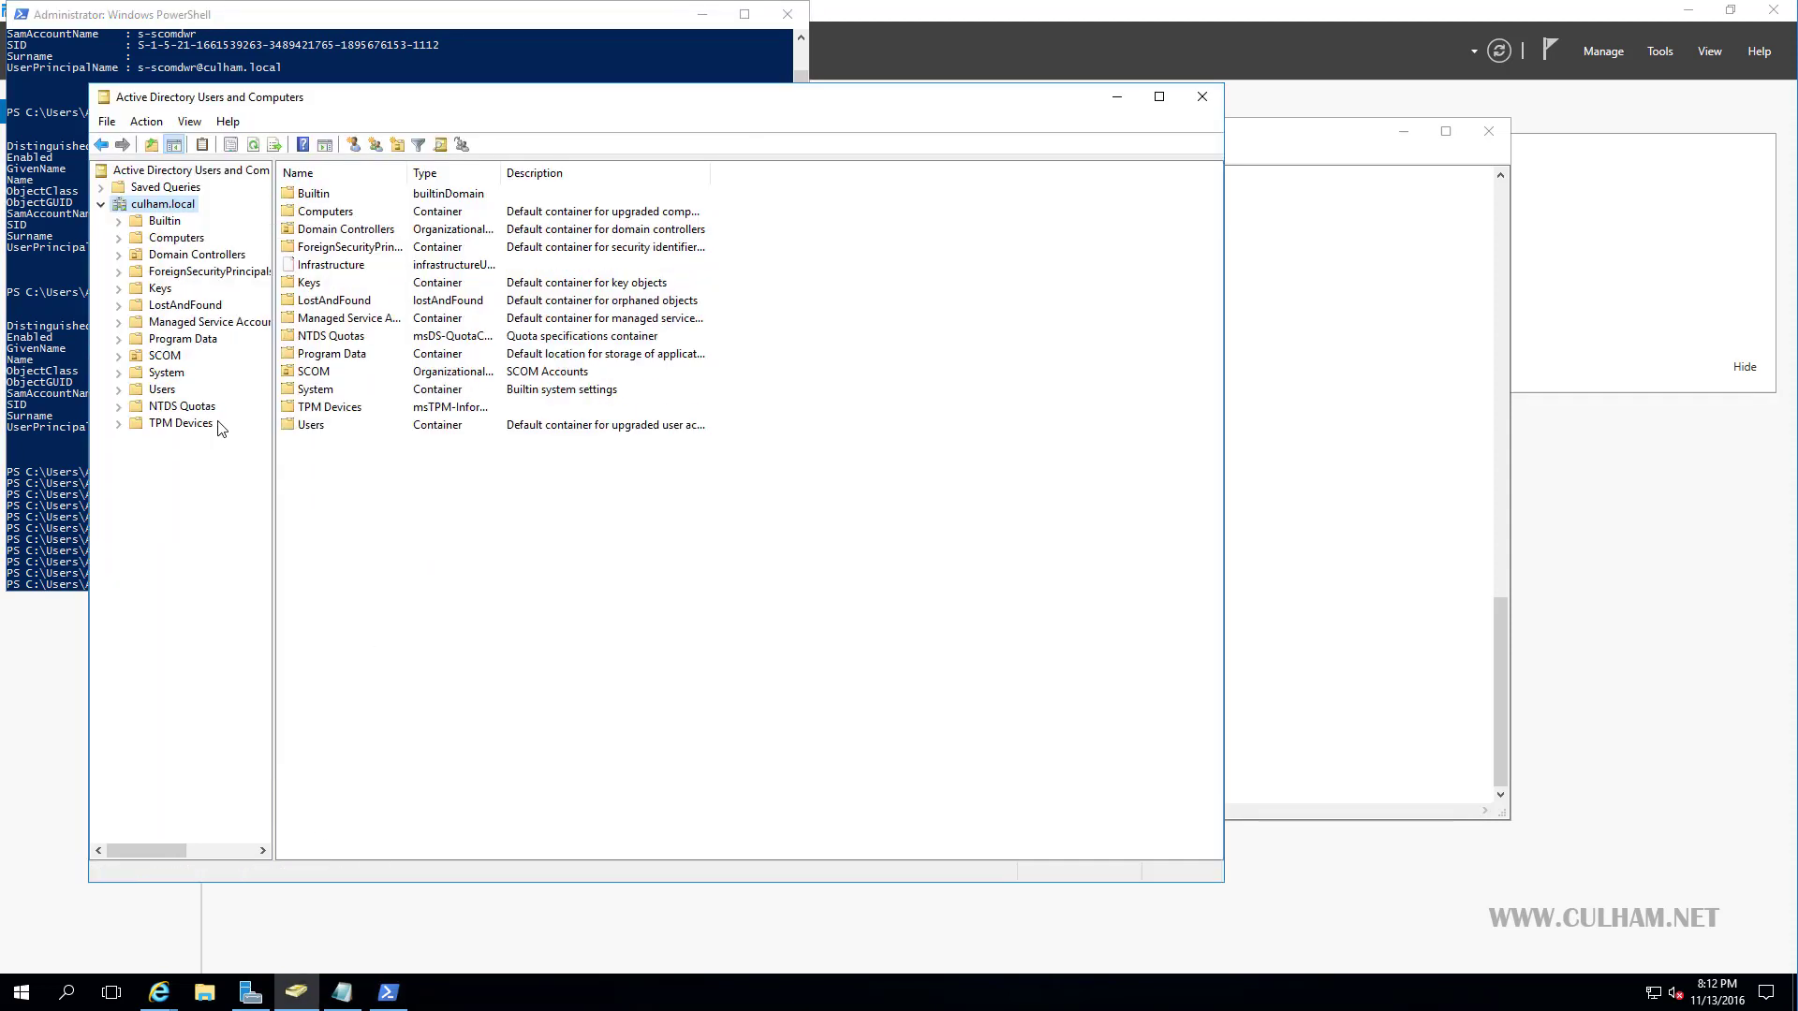
pyautogui.click(165, 357)
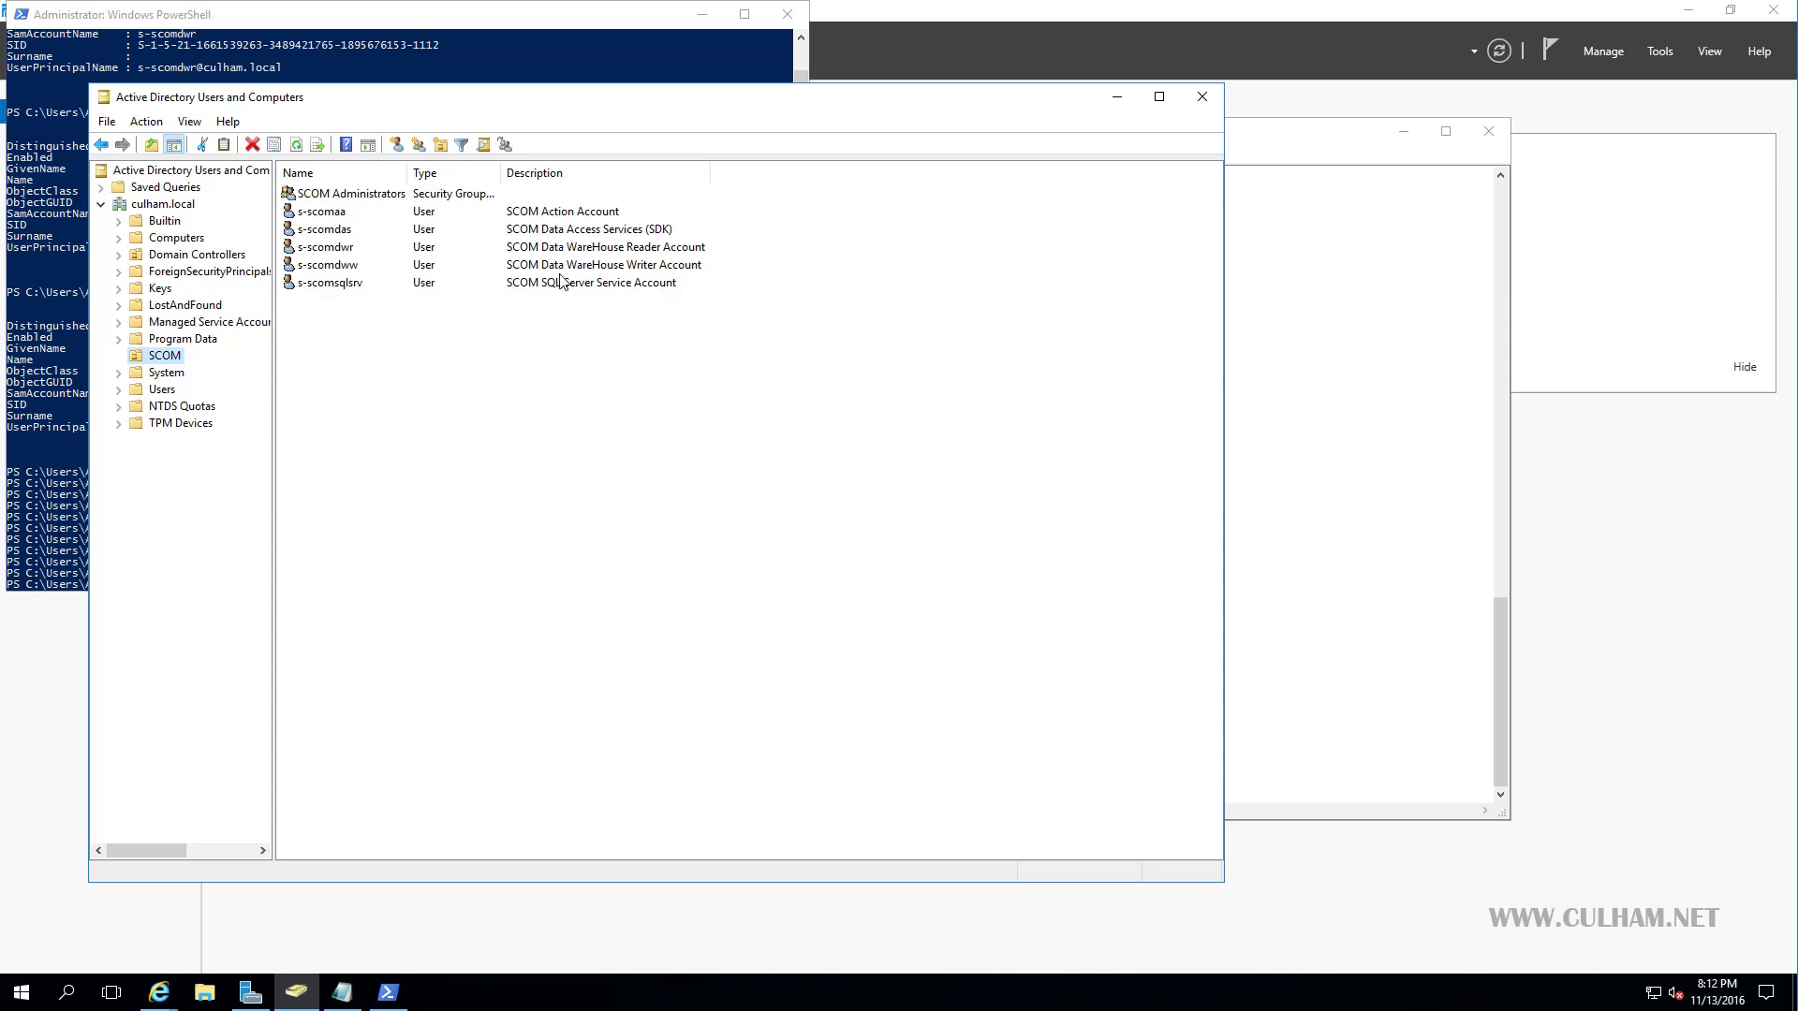
# Inspect s-scomdwr's Account and Telephones tabs, highlighting the creation note, then cancel.
pyautogui.doubleClick(320, 251)
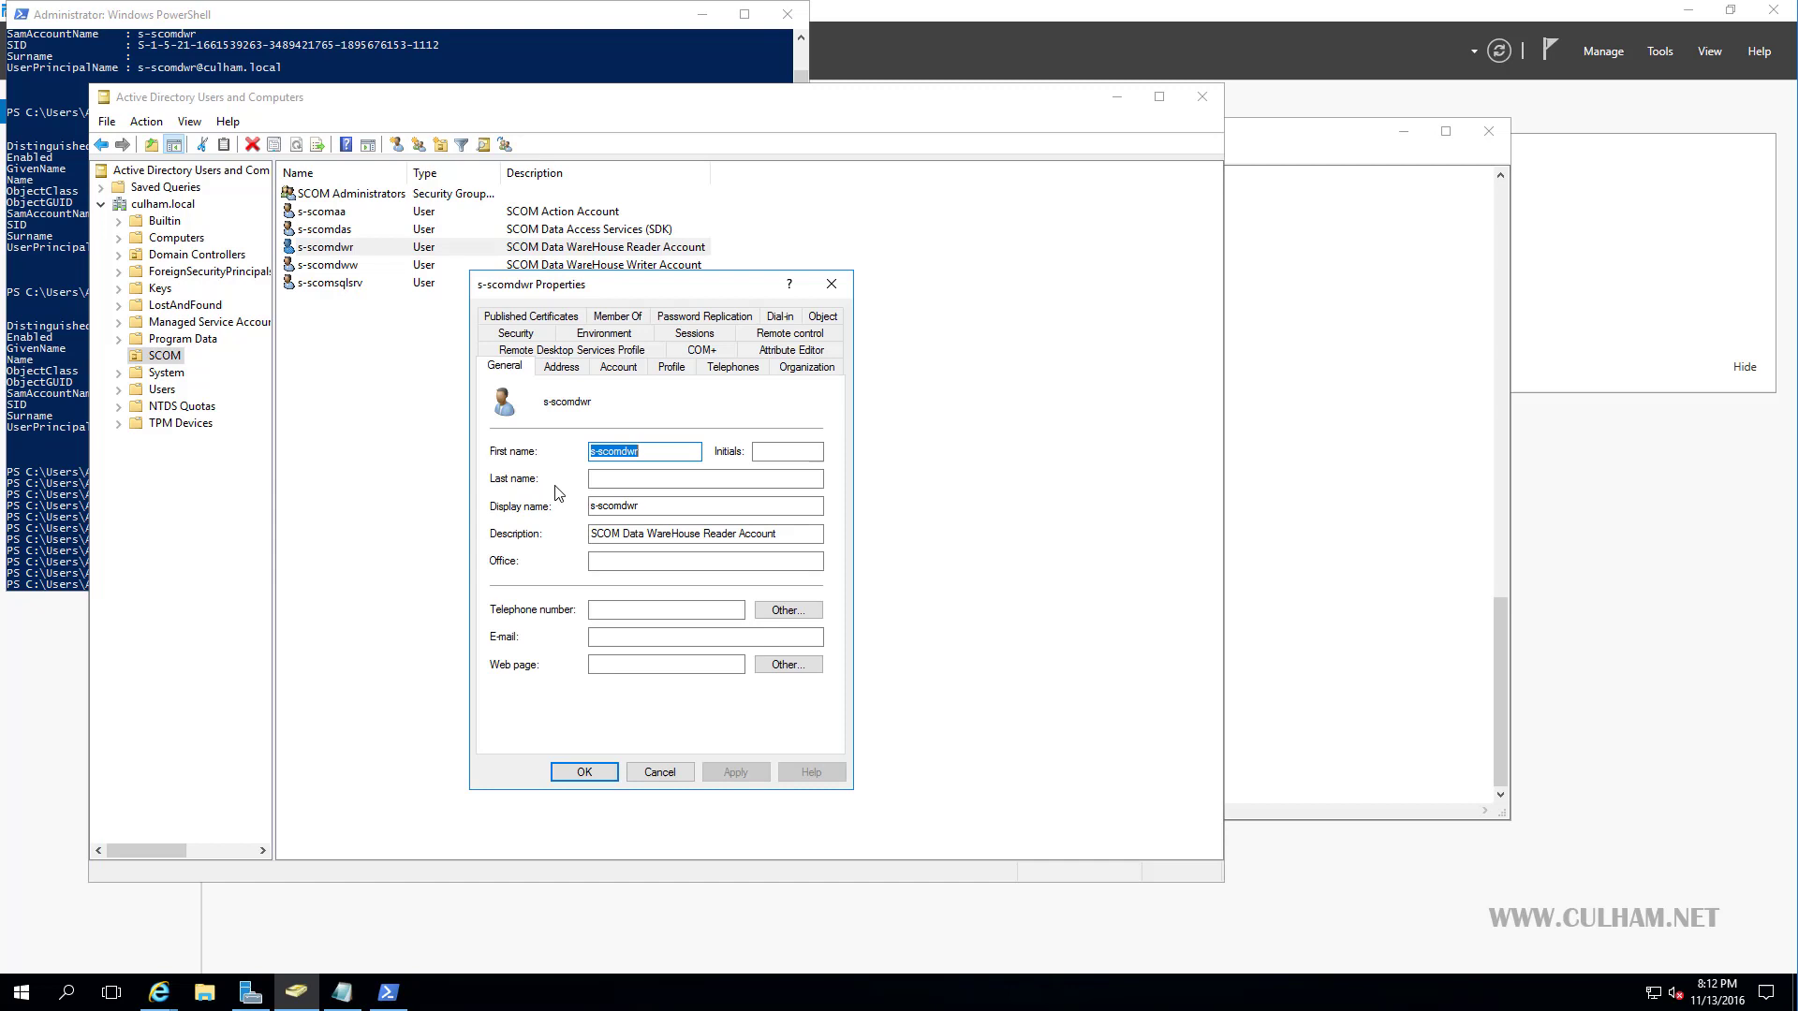
pyautogui.click(635, 372)
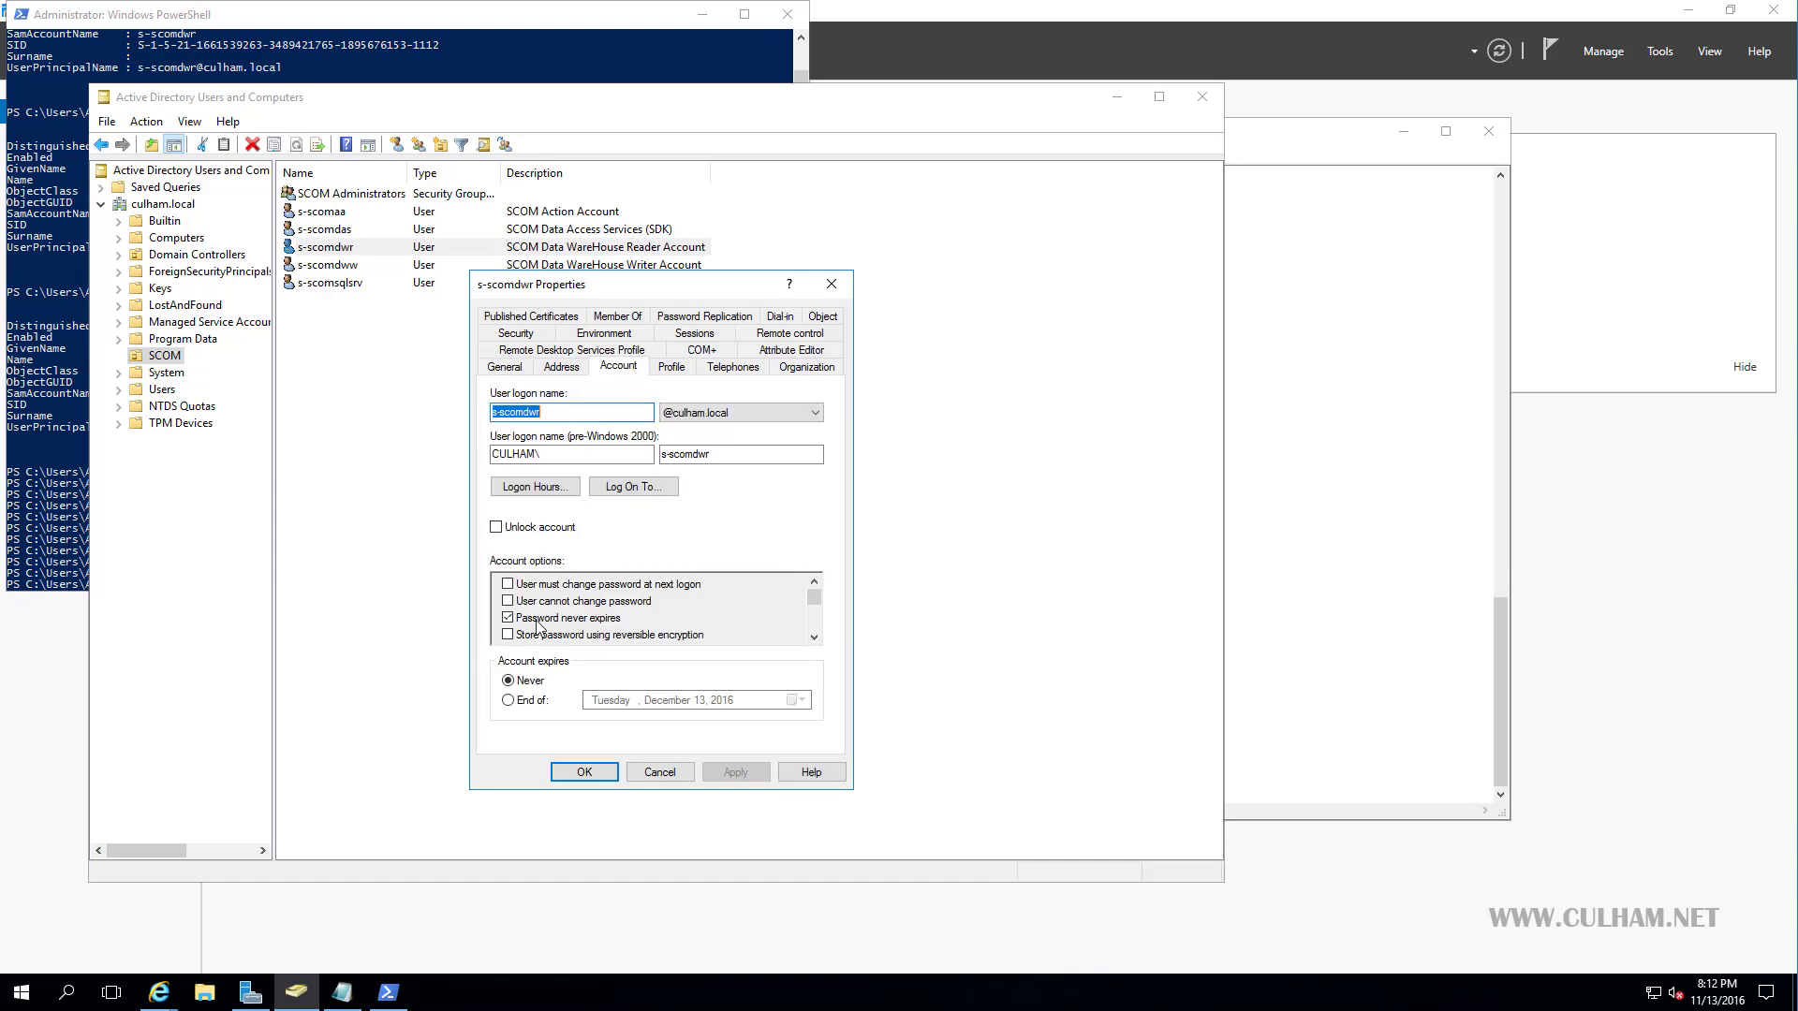
pyautogui.click(743, 371)
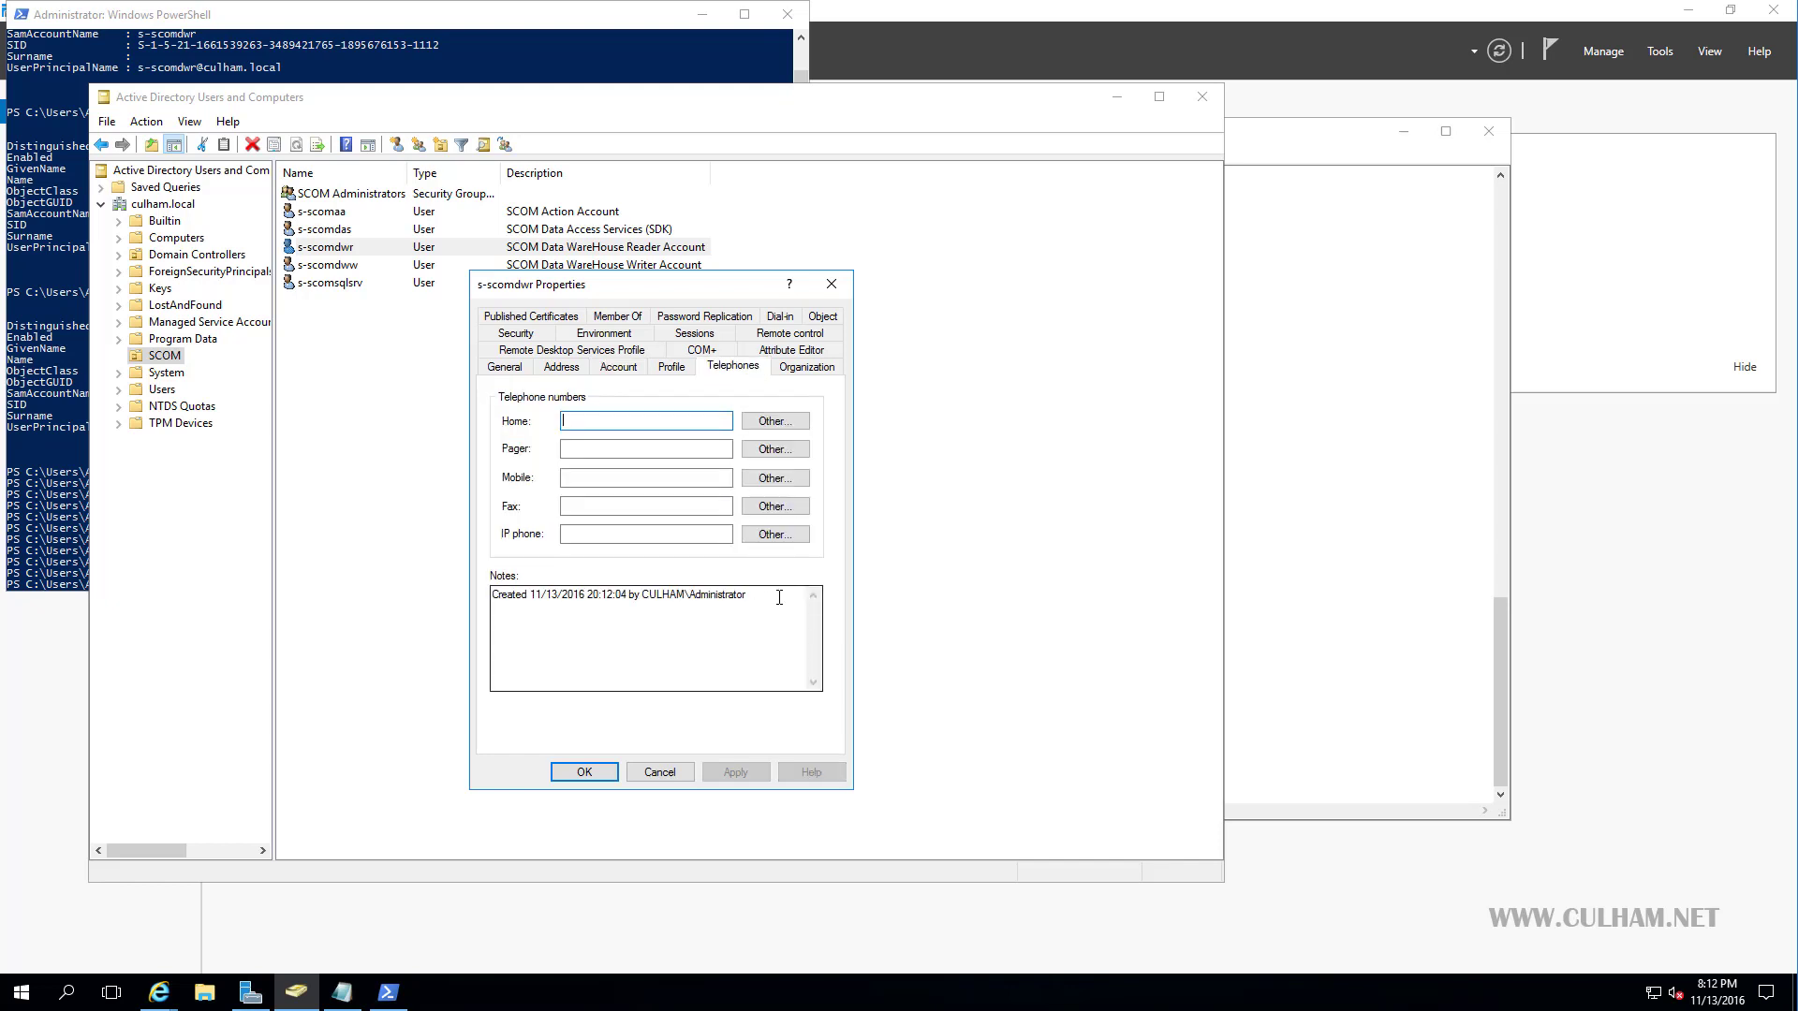
pyautogui.moveTo(779, 597); pyautogui.dragTo(404, 604)
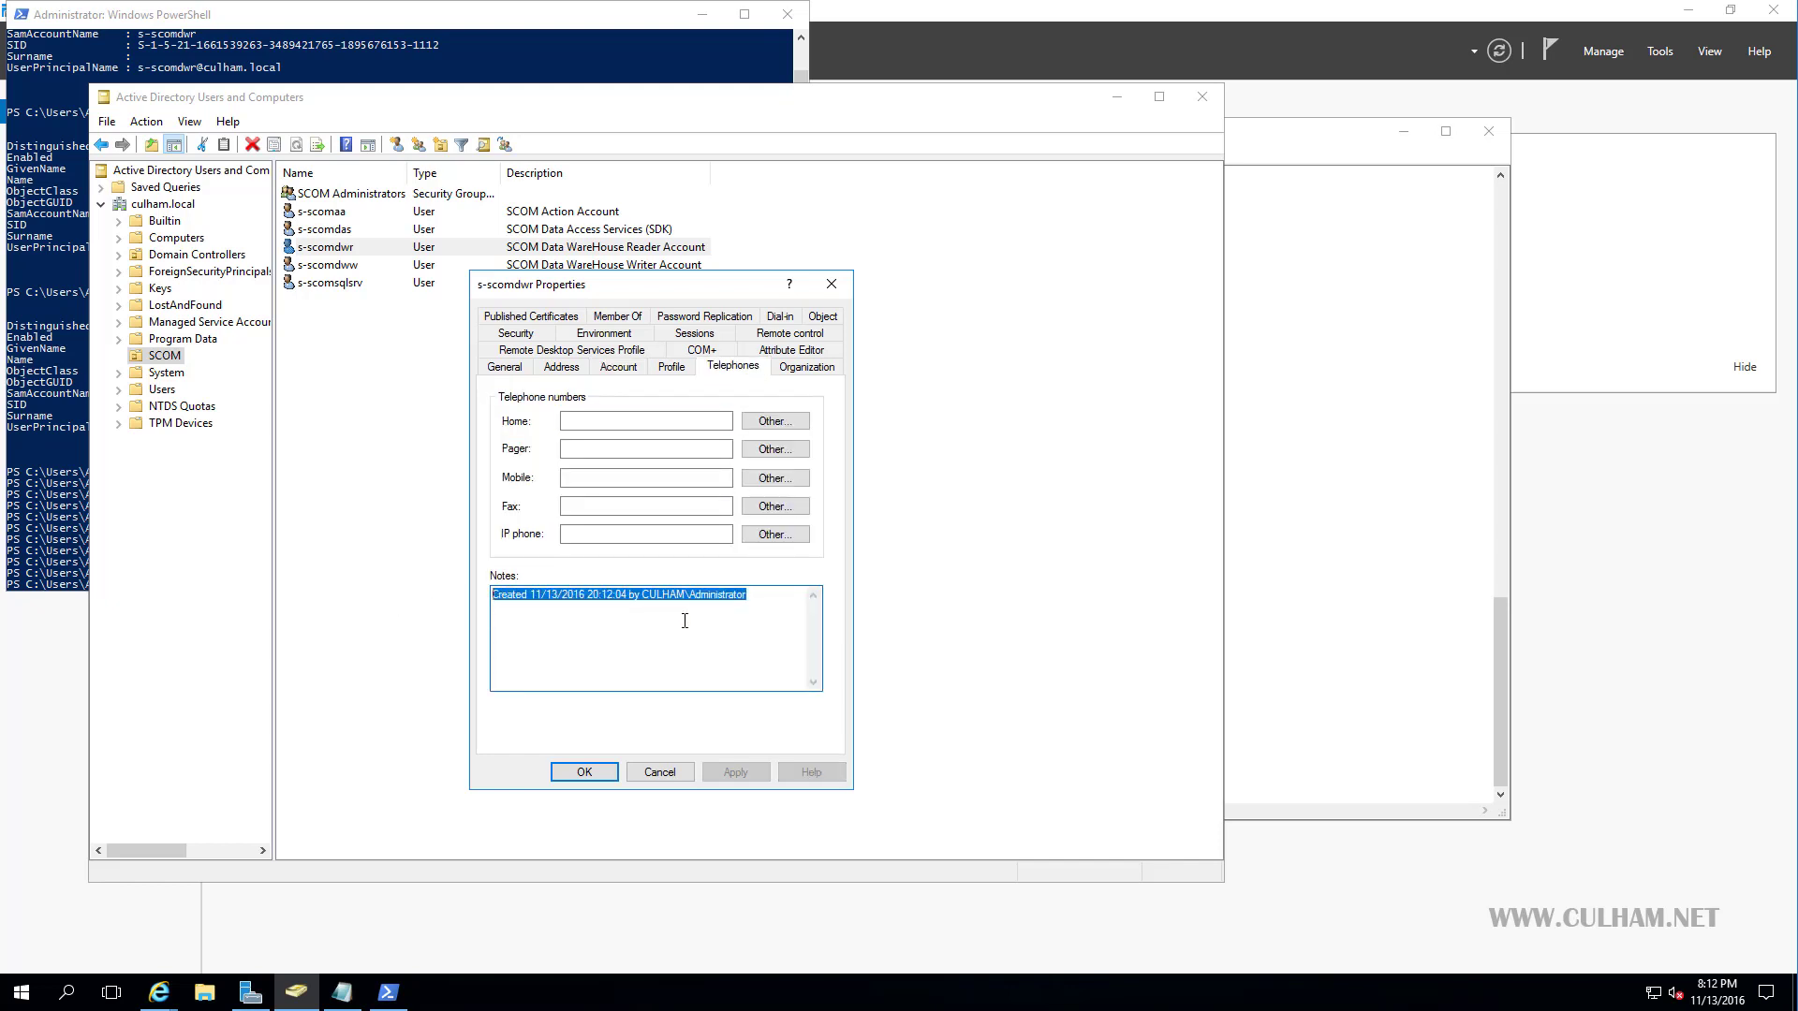
pyautogui.click(665, 776)
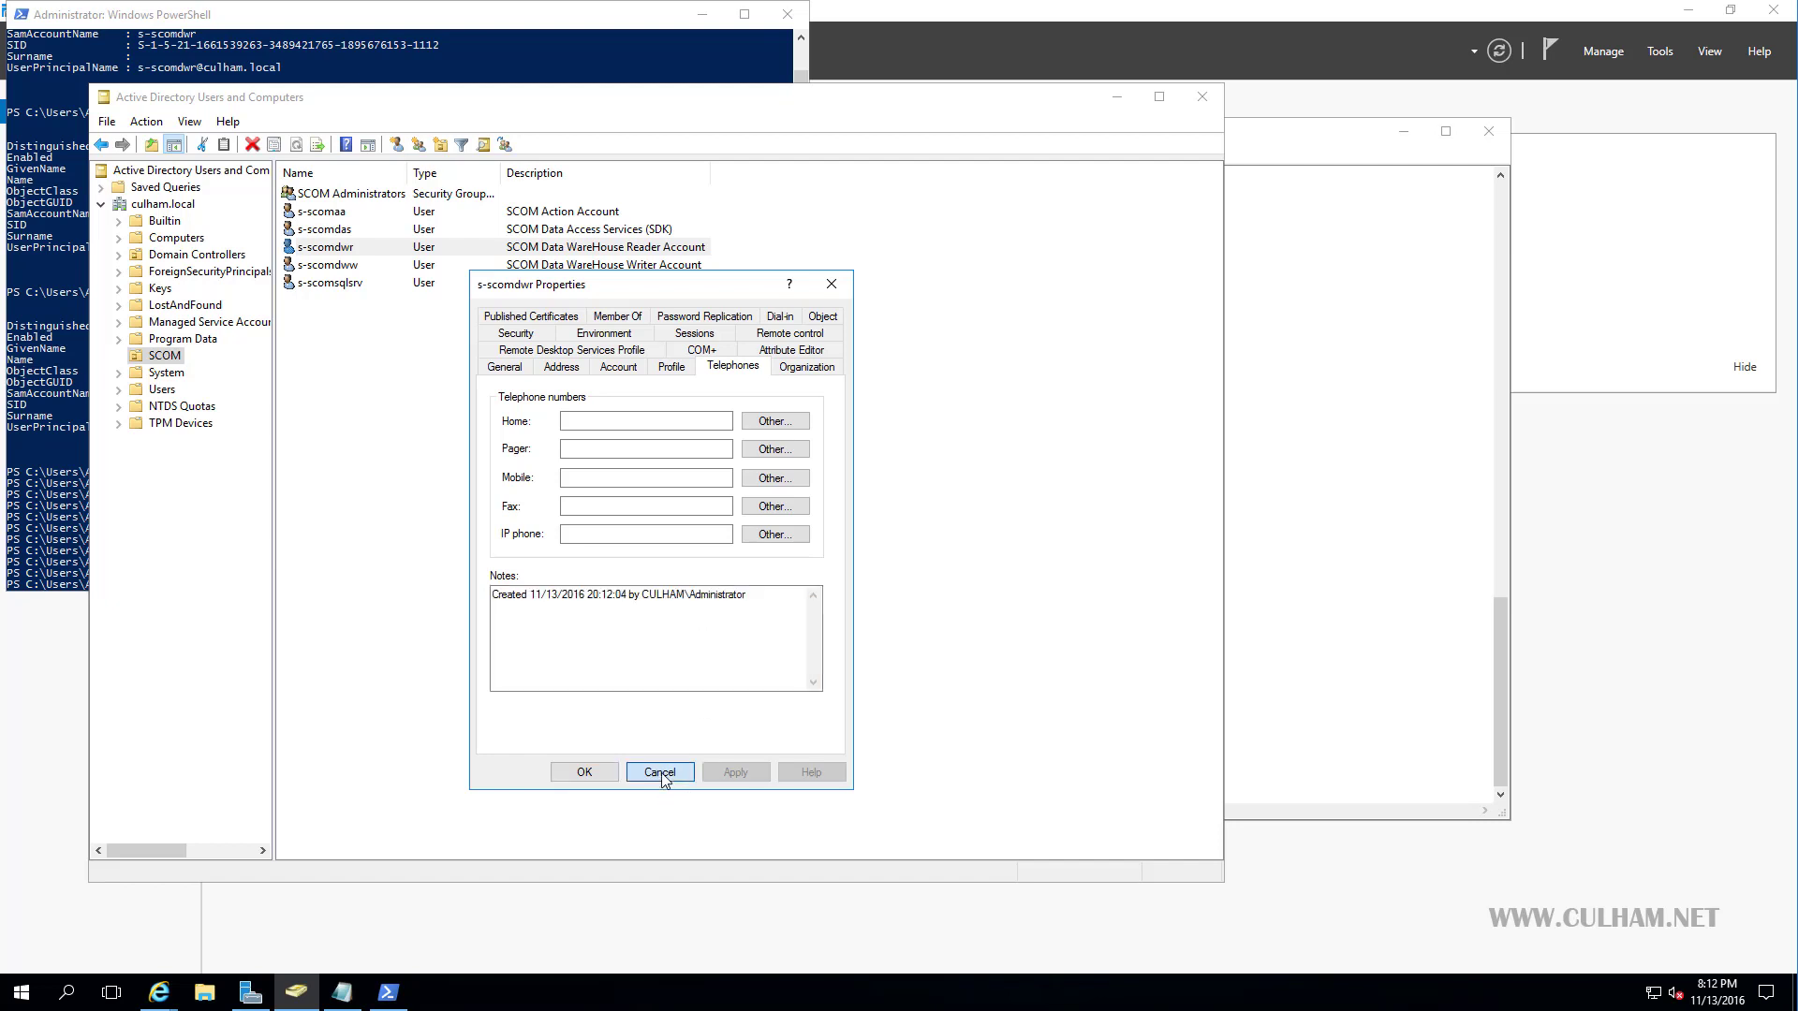
# Open SCOM Administrators' Members tab, listing s-scomaa and s-scomdas.
pyautogui.click(382, 196)
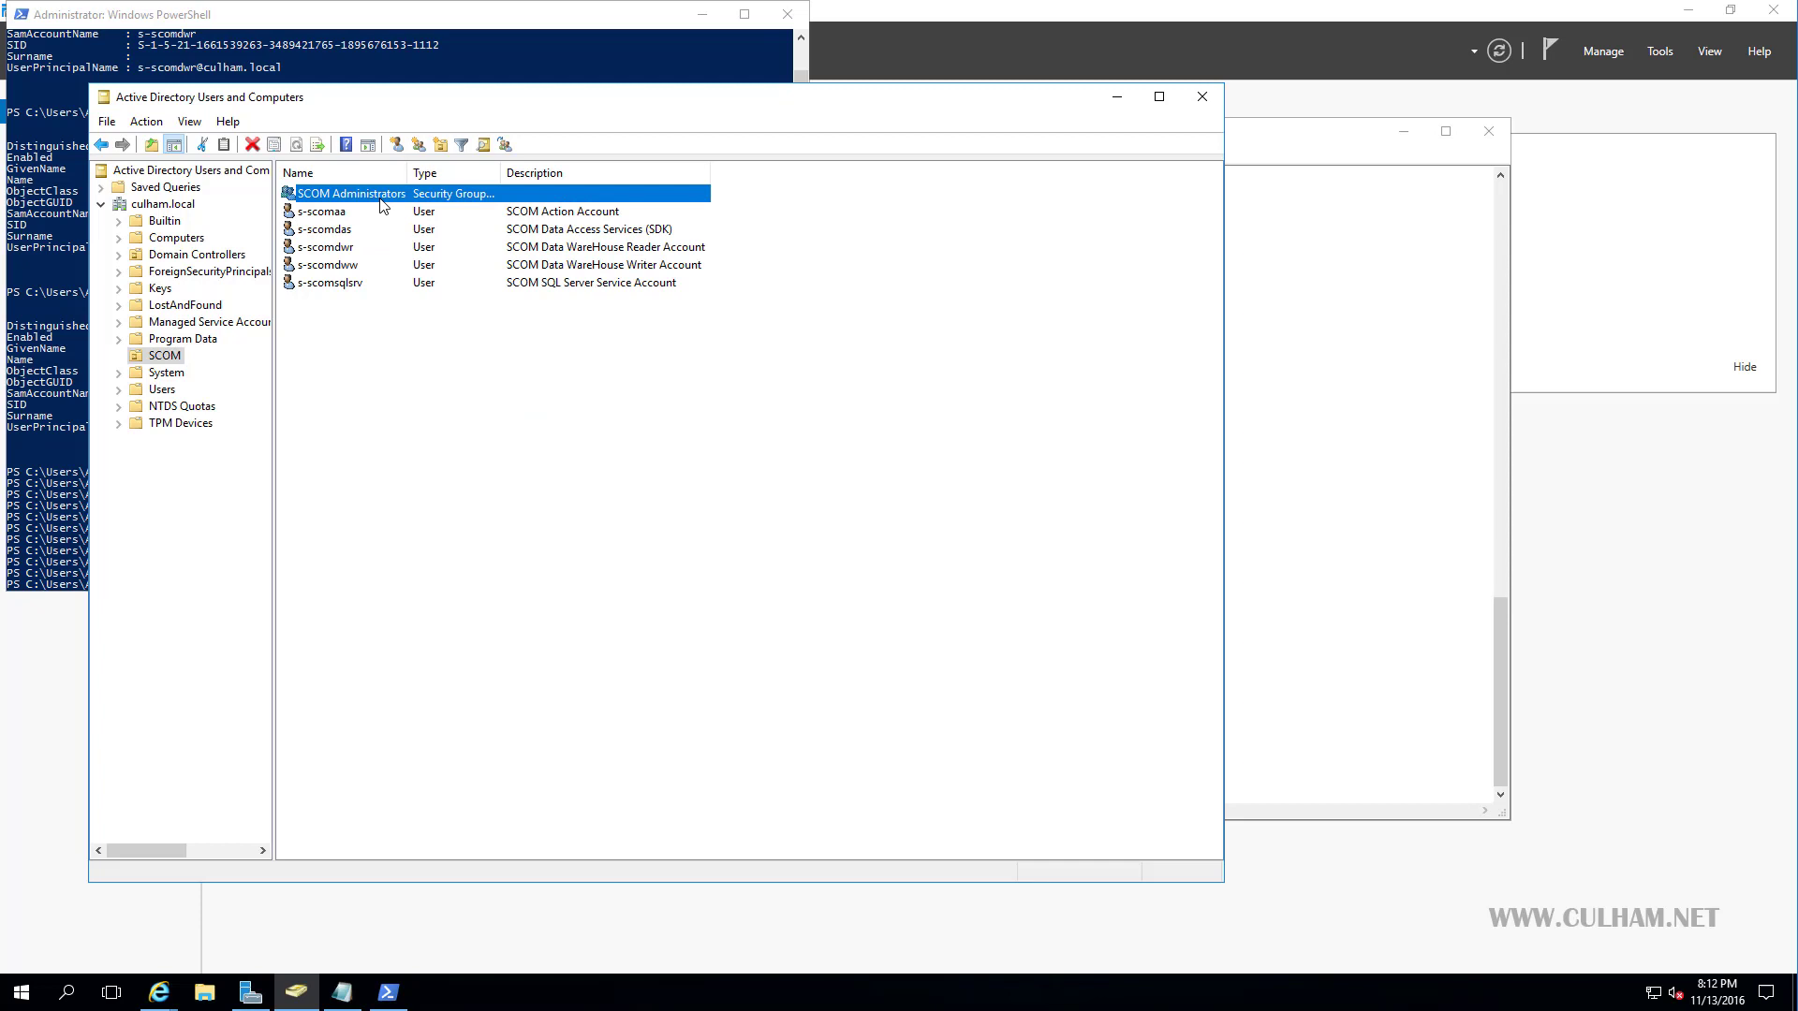
pyautogui.doubleClick(381, 199)
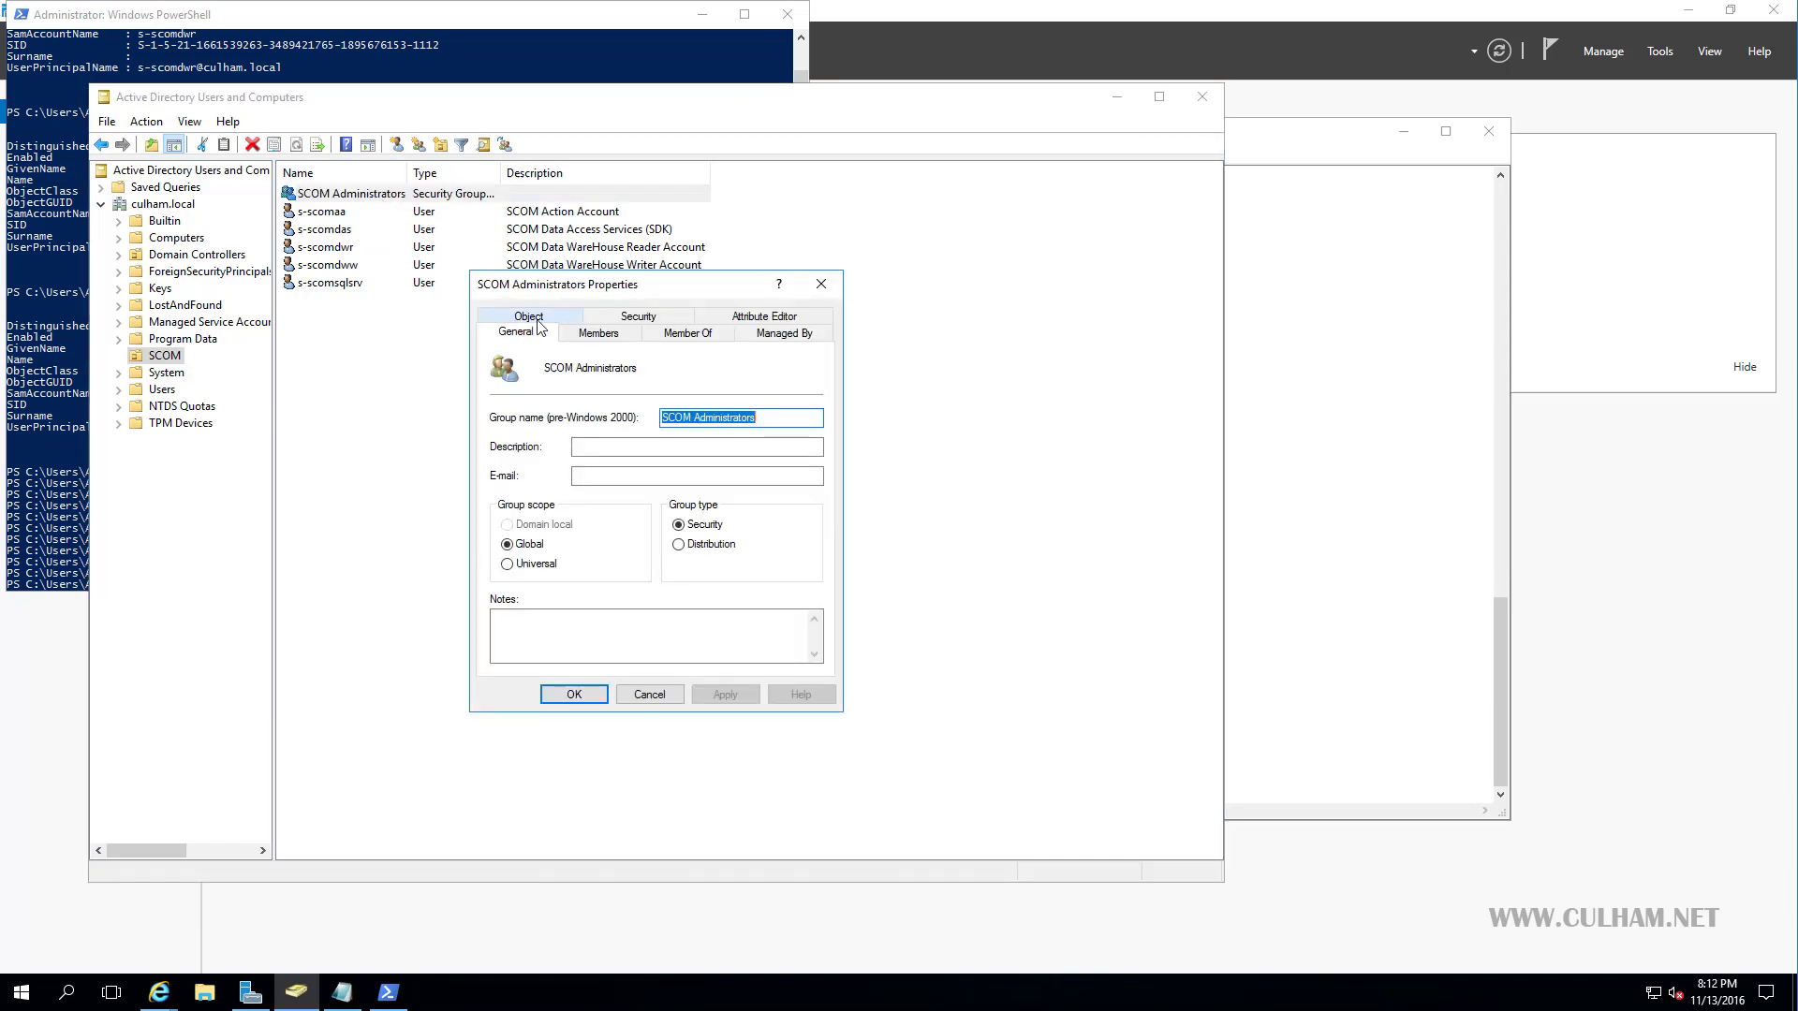
pyautogui.click(593, 339)
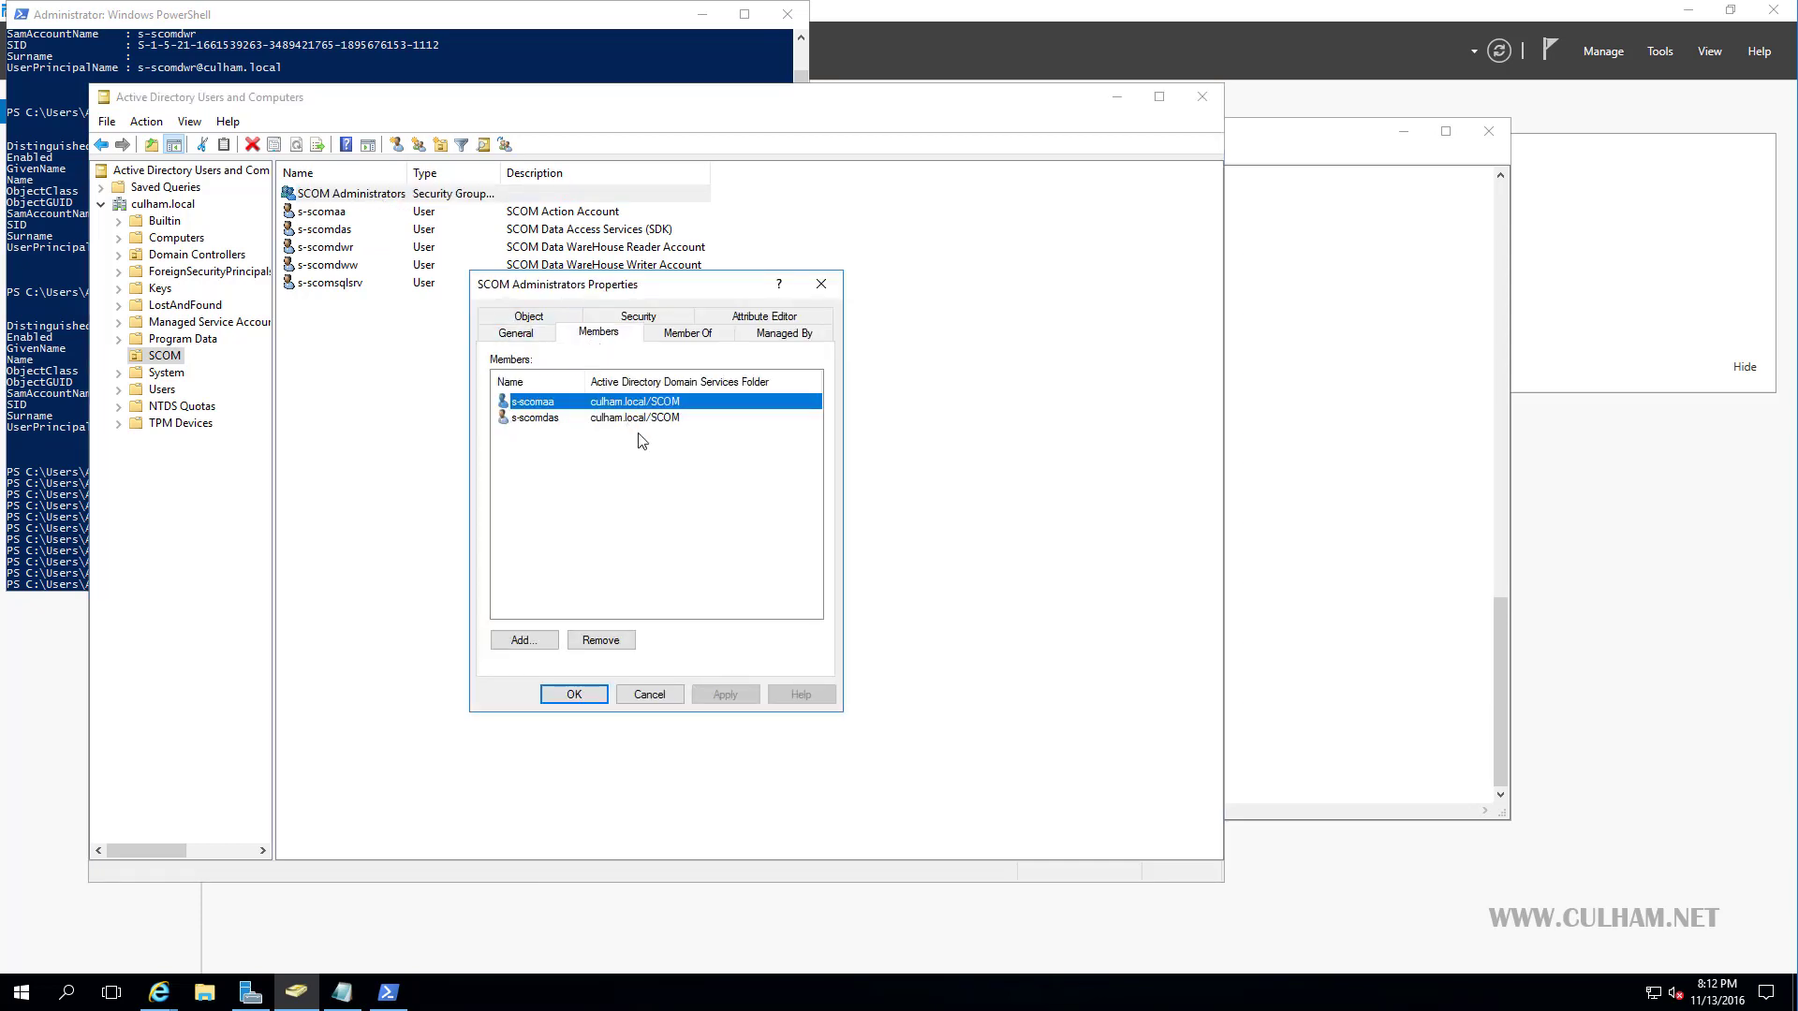